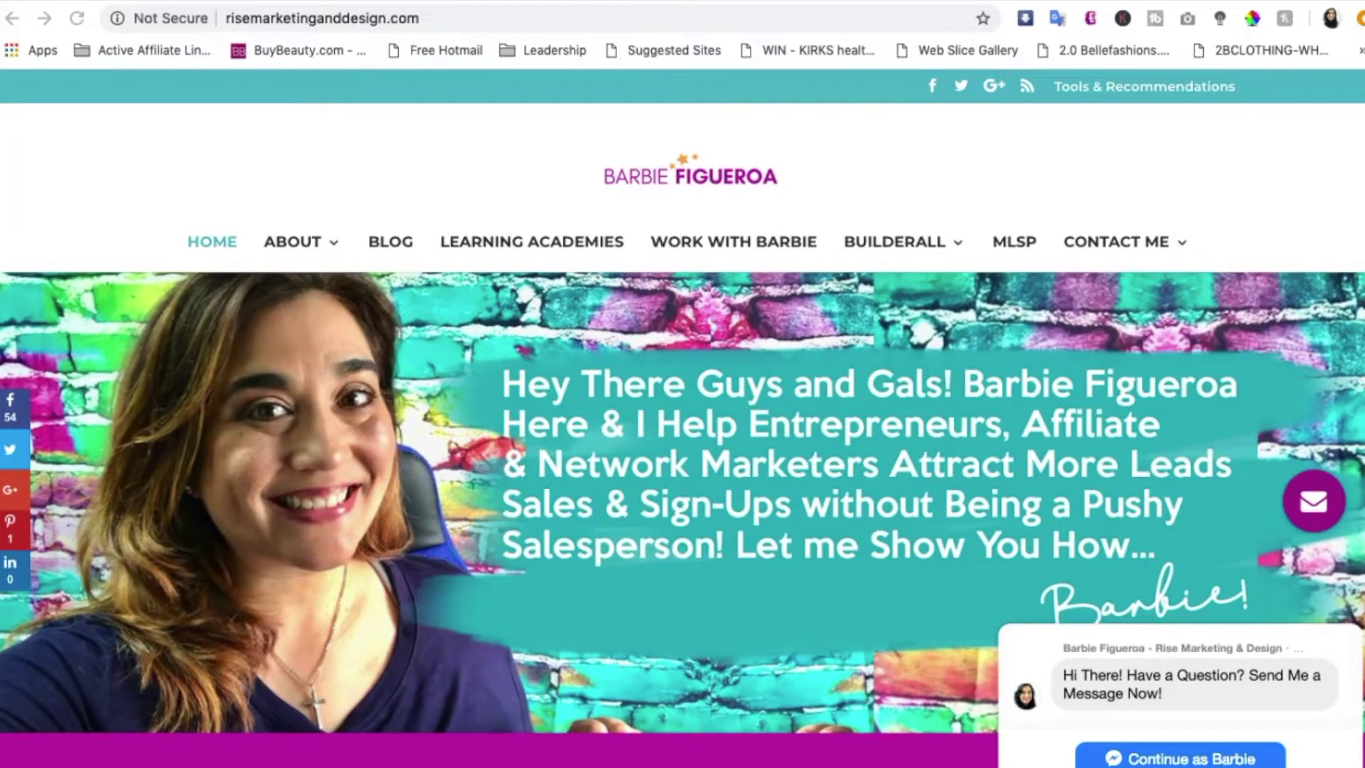
- Open pexels.com in a new browser tab and search its free photos for "magenta background"
{"action": "key", "text": "super+t"}
{"action": "type", "text": "pexels.com"}
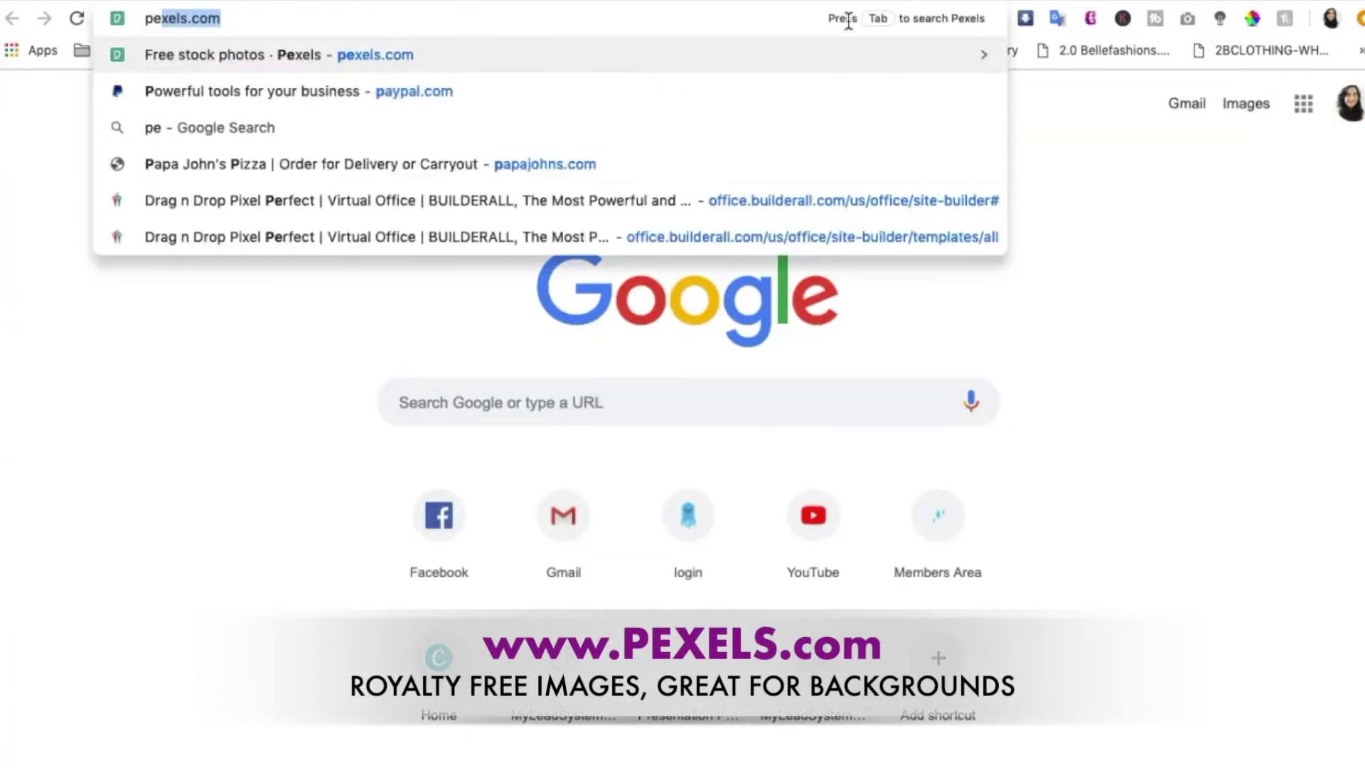
{"action": "key", "text": "Return"}
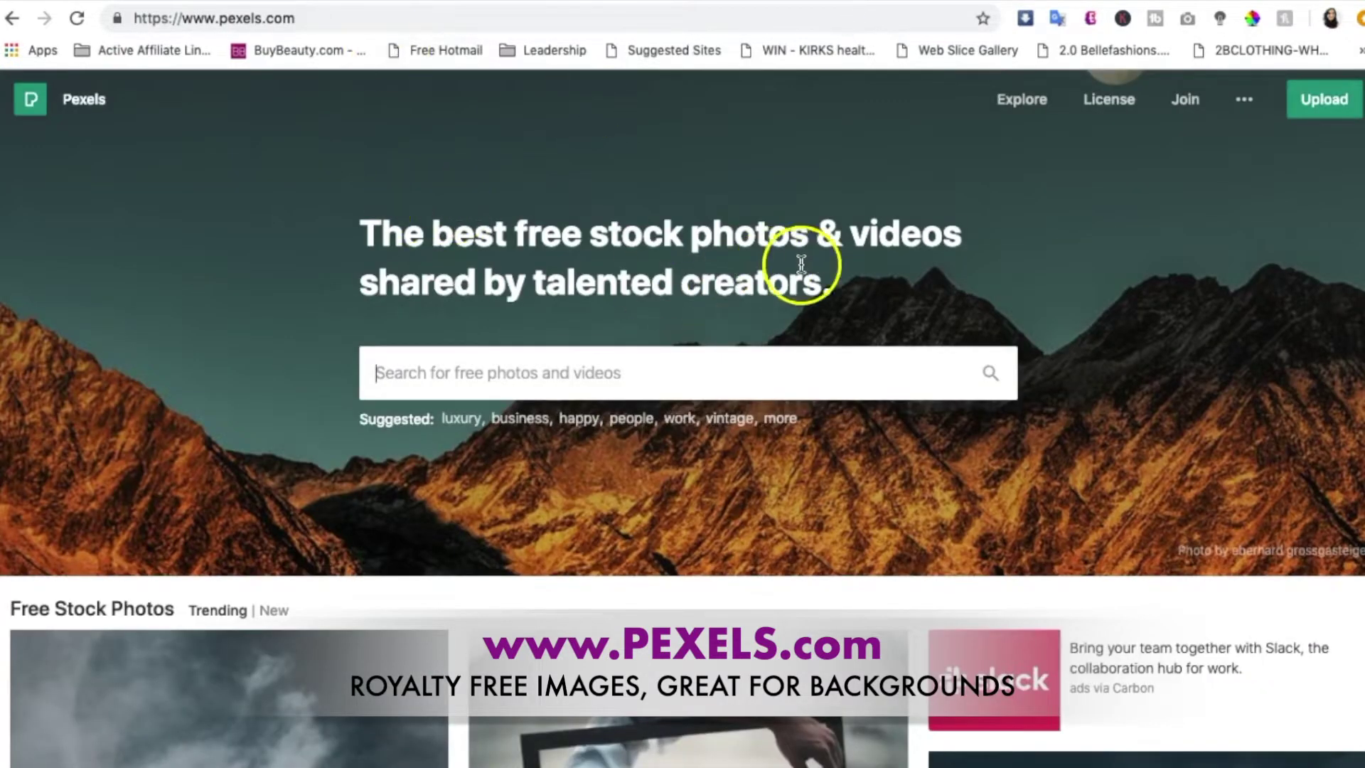
{"action": "left_click", "coordinate": [652, 374]}
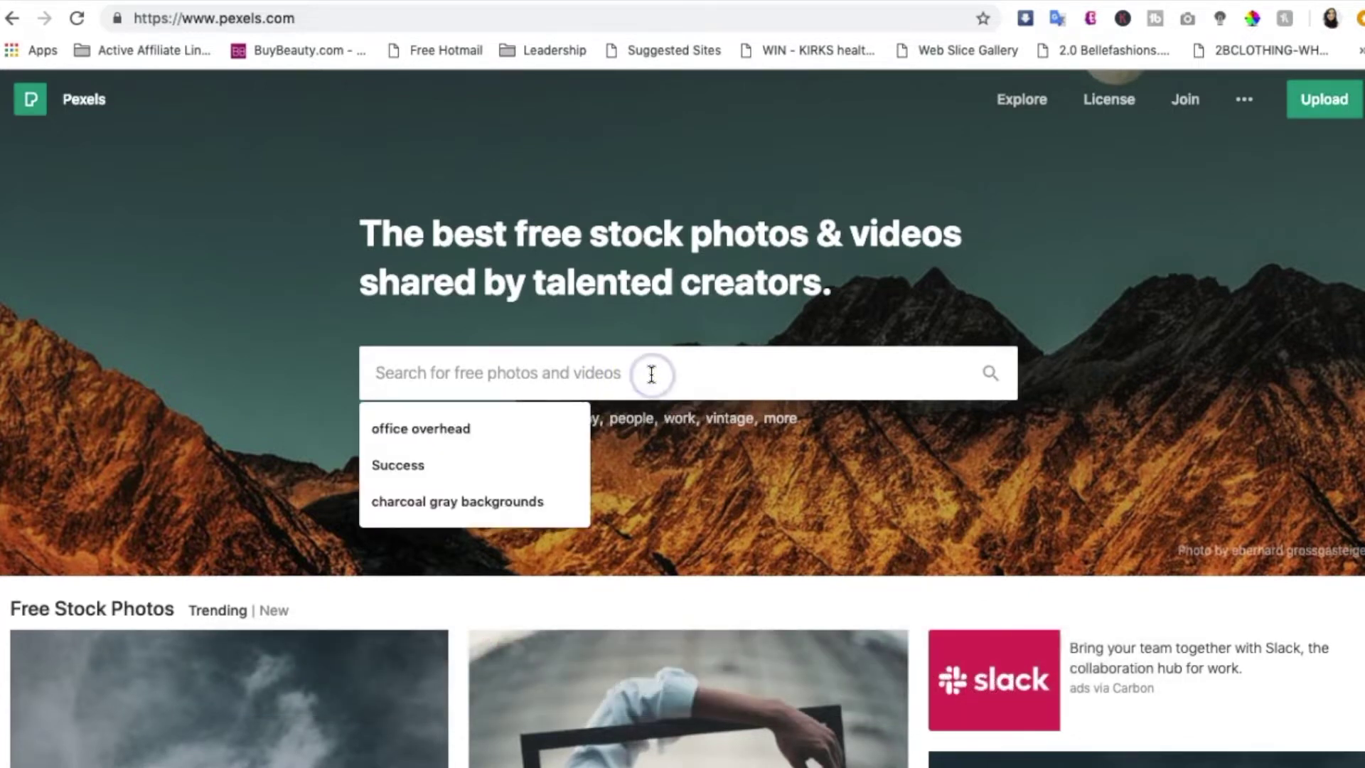
{"action": "type", "text": "magenta ba"}
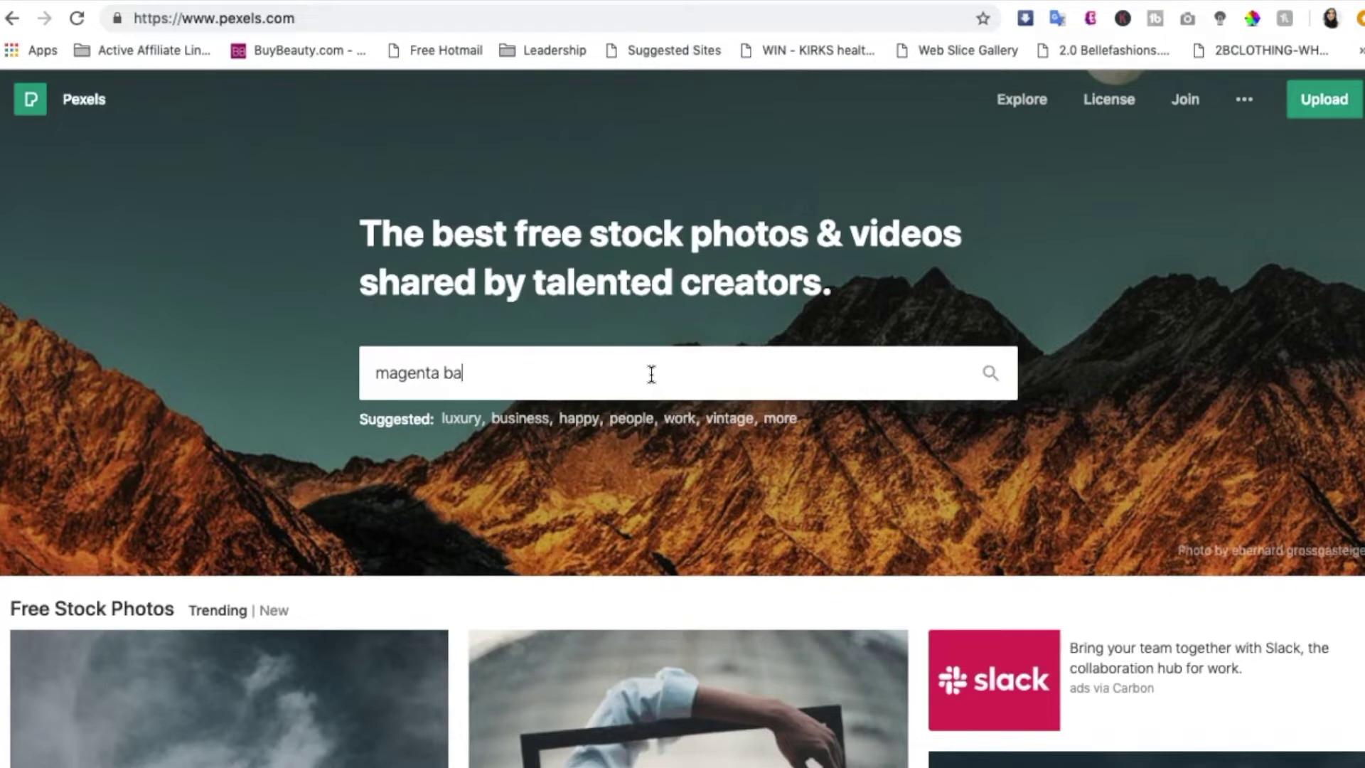
{"action": "type", "text": "ckground"}
{"action": "key", "text": "Return"}
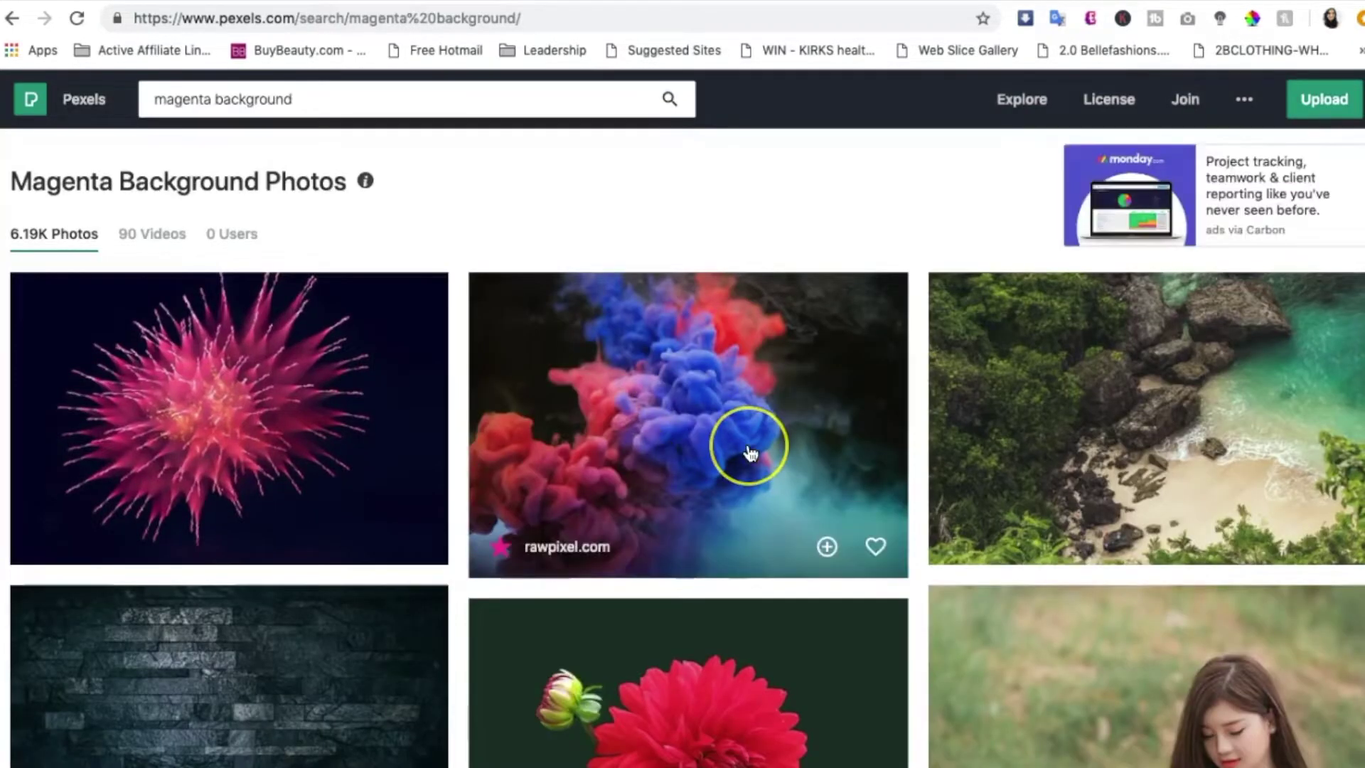
- Download the plain blue canvas background photo by rawpixel.com and save it as a JPEG image in Downloads
{"action": "scroll", "coordinate": [750, 453], "scroll_direction": "down", "scroll_amount": 15}
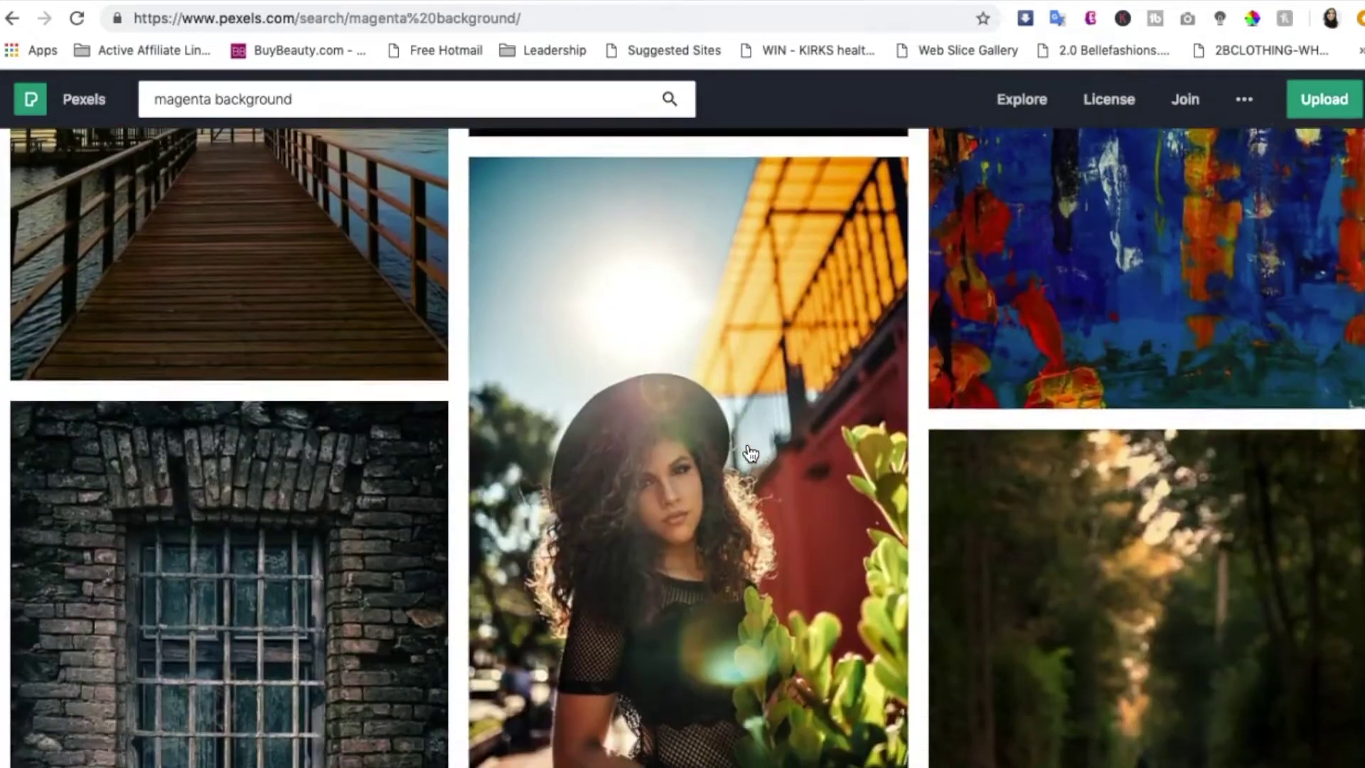
{"action": "scroll", "coordinate": [751, 453], "scroll_direction": "down", "scroll_amount": 15}
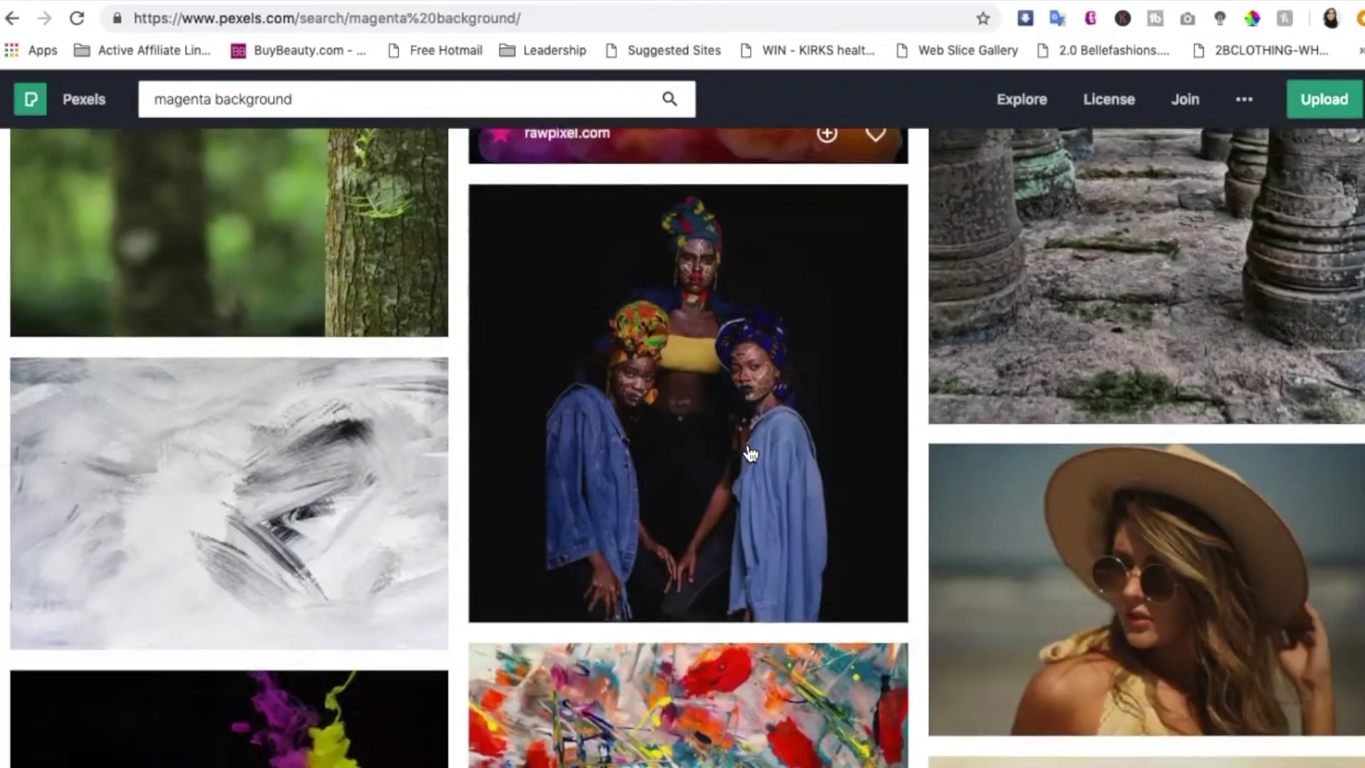
{"action": "scroll", "coordinate": [750, 453], "scroll_direction": "down", "scroll_amount": 20}
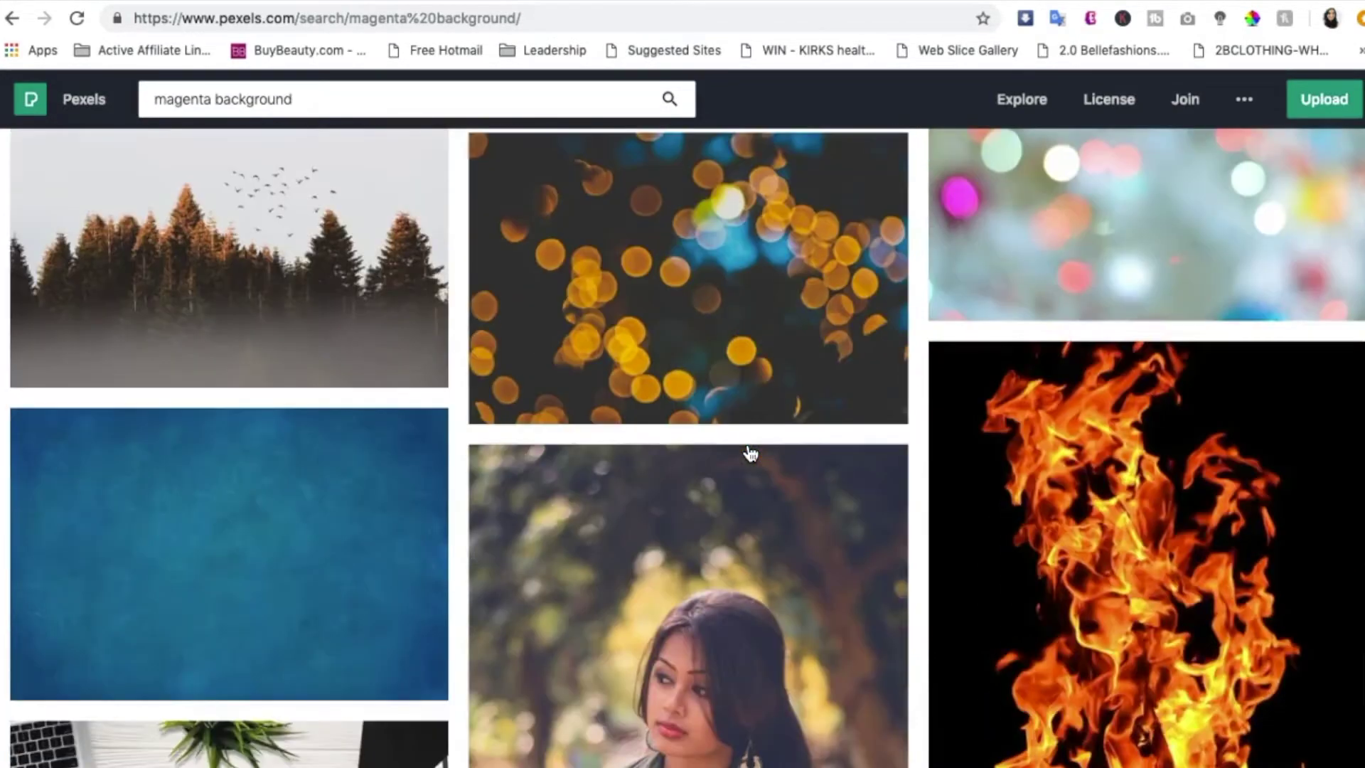
{"action": "scroll", "coordinate": [750, 453], "scroll_direction": "down", "scroll_amount": 4}
{"action": "mouse_move", "coordinate": [266, 320]}
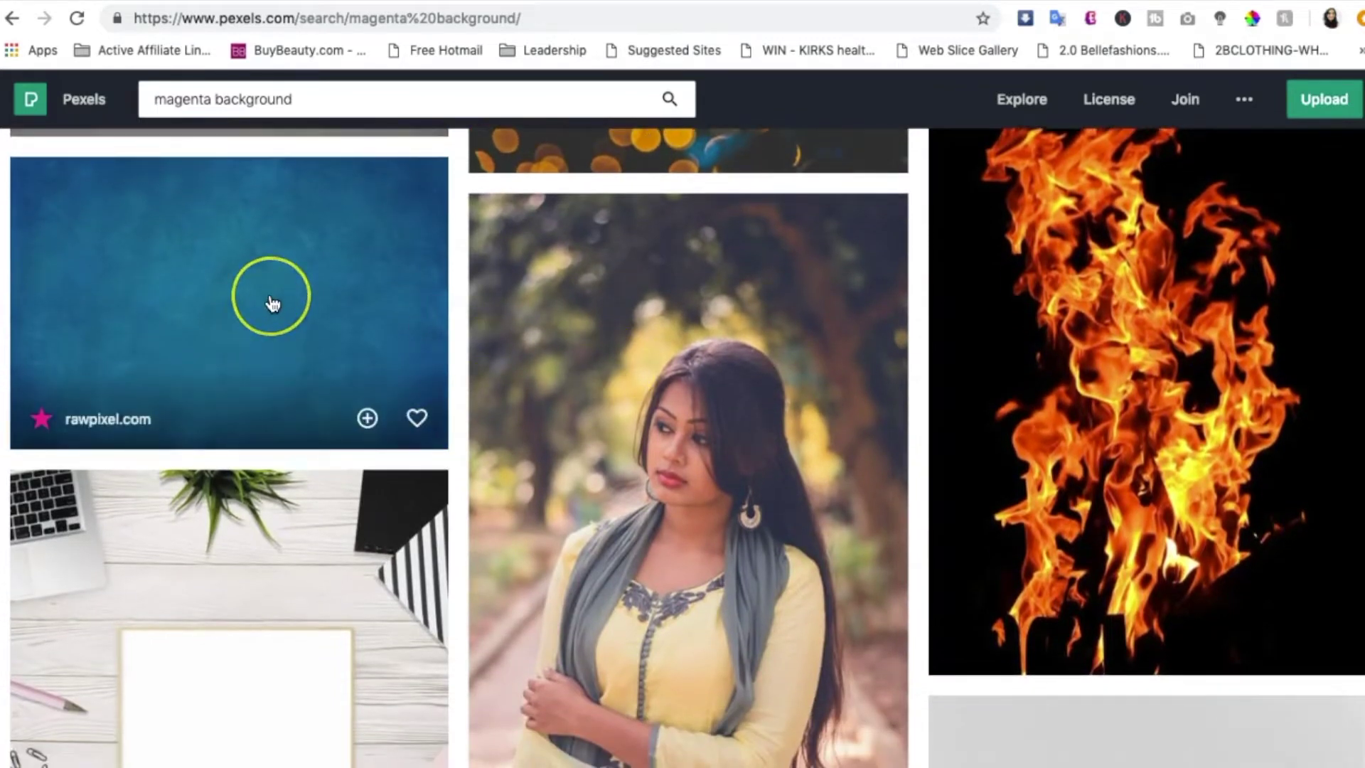
{"action": "left_click", "coordinate": [270, 302]}
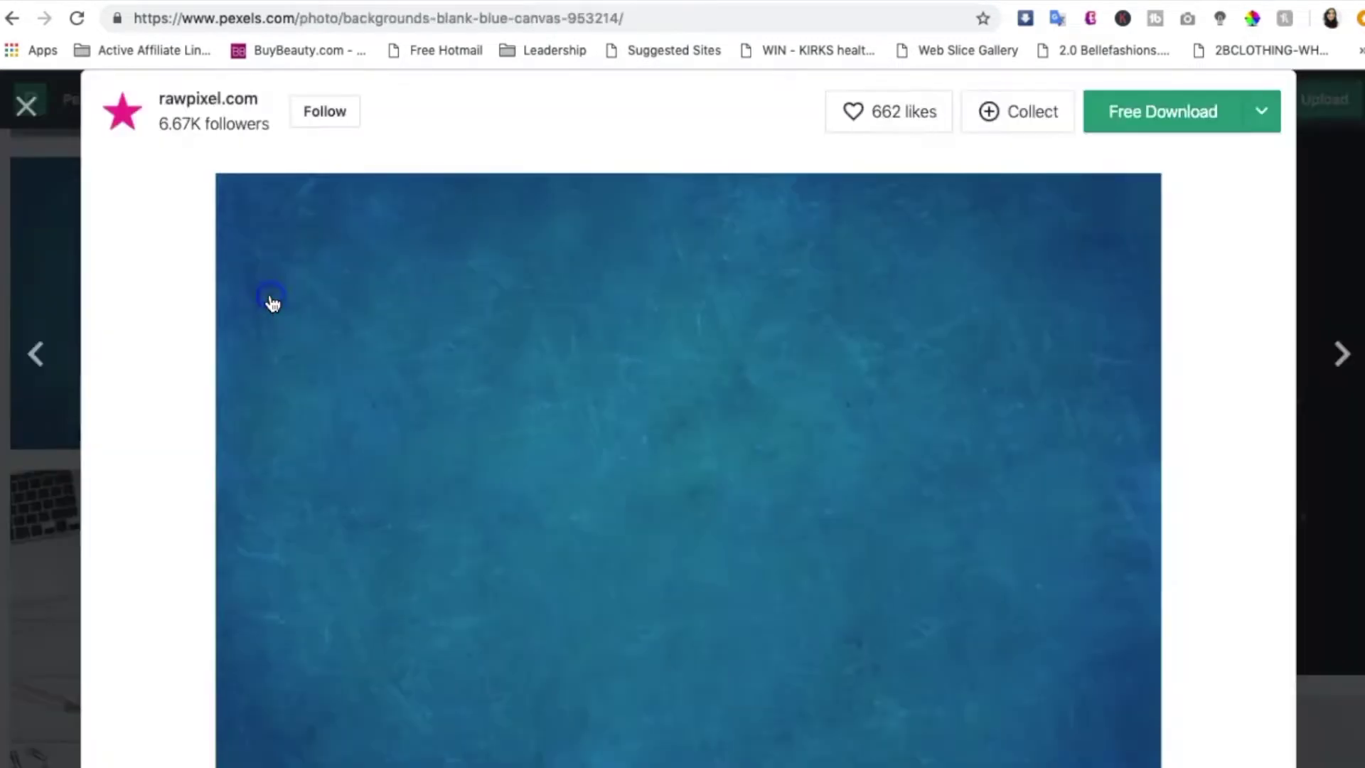
{"action": "left_click", "coordinate": [1184, 127]}
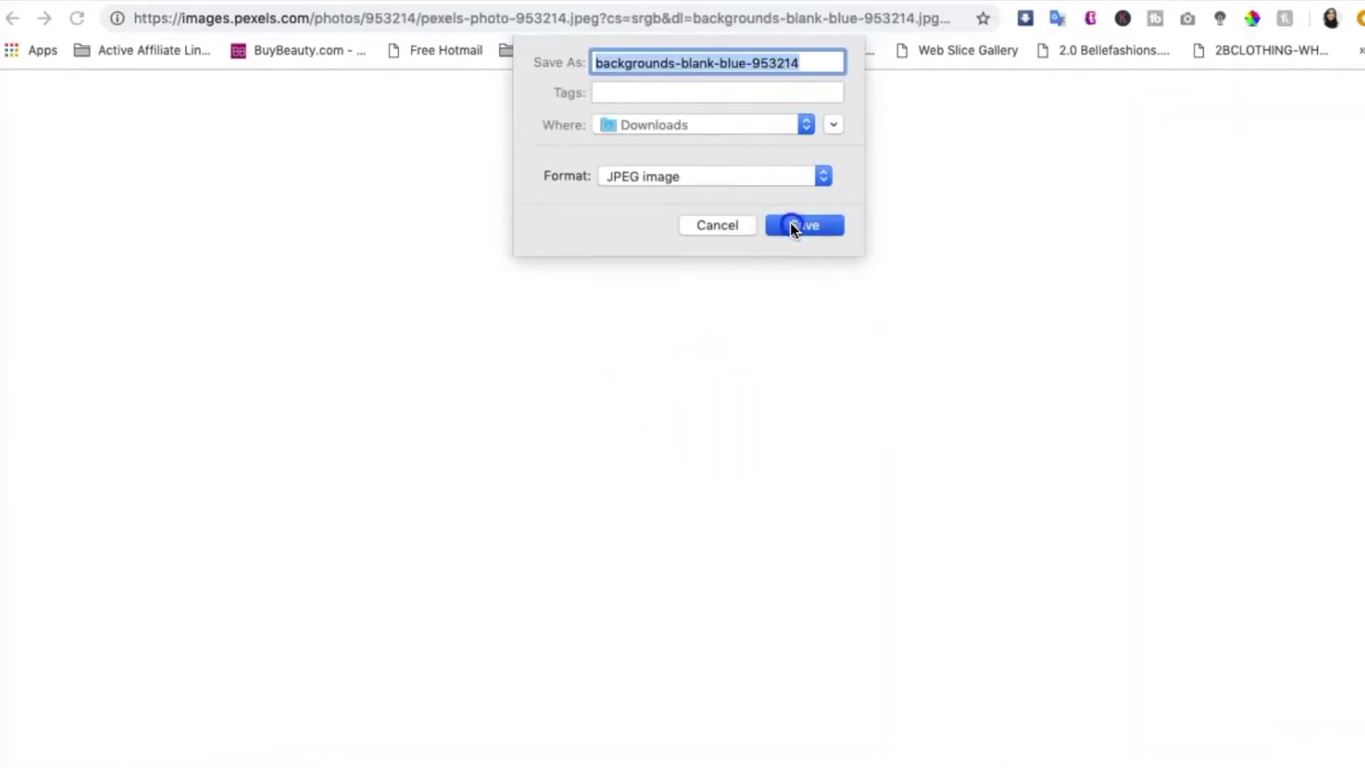
{"action": "left_click", "coordinate": [791, 223]}
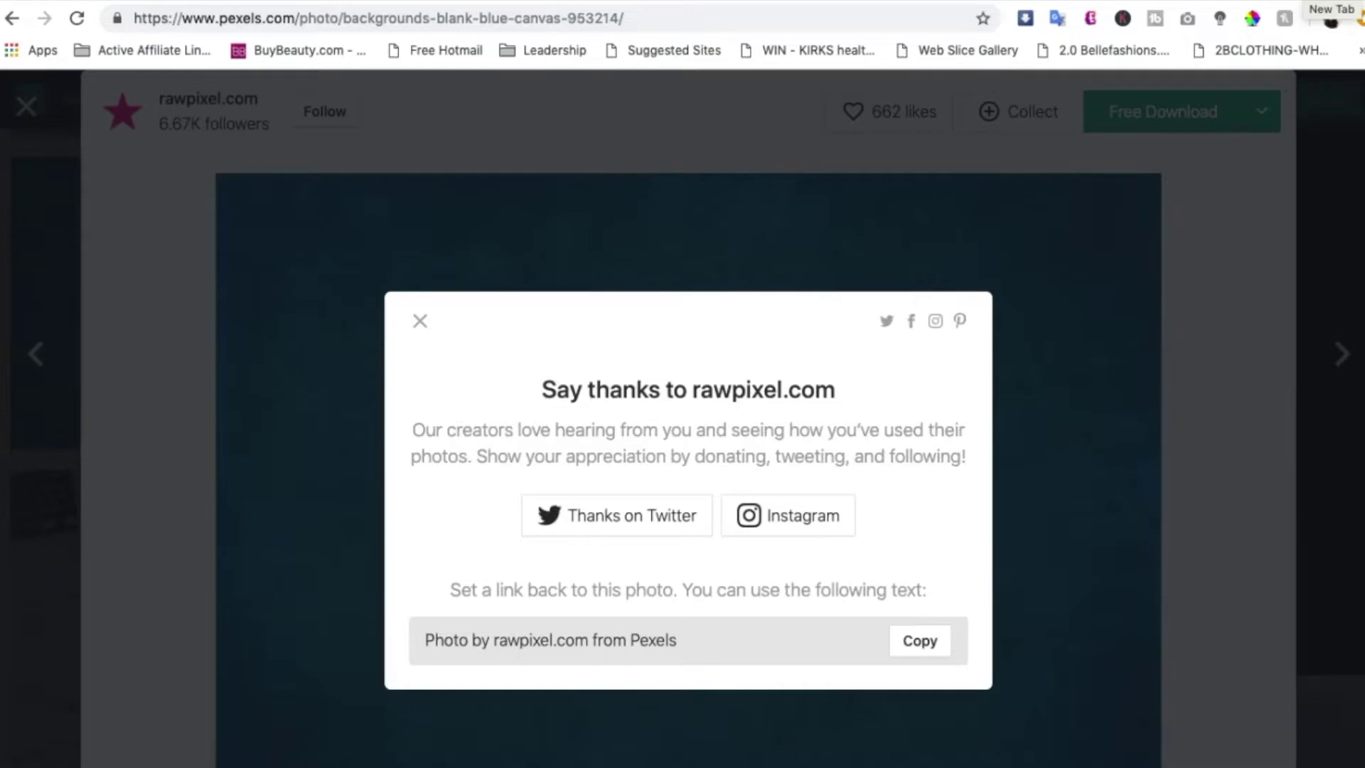
- Search Google for "kiss.png" in a new browser tab and open the kisspng.com result
{"action": "left_click", "coordinate": [1331, 4]}
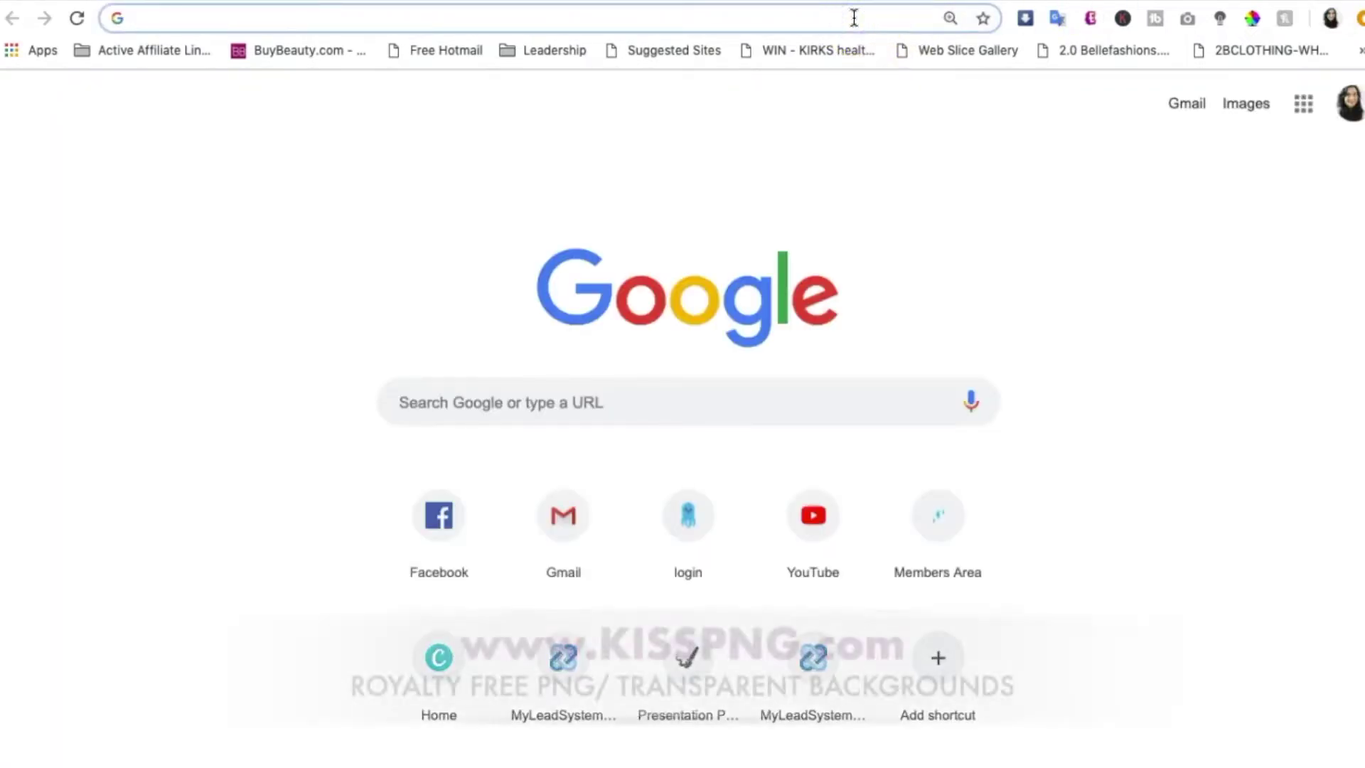
{"action": "type", "text": "kiss.p"}
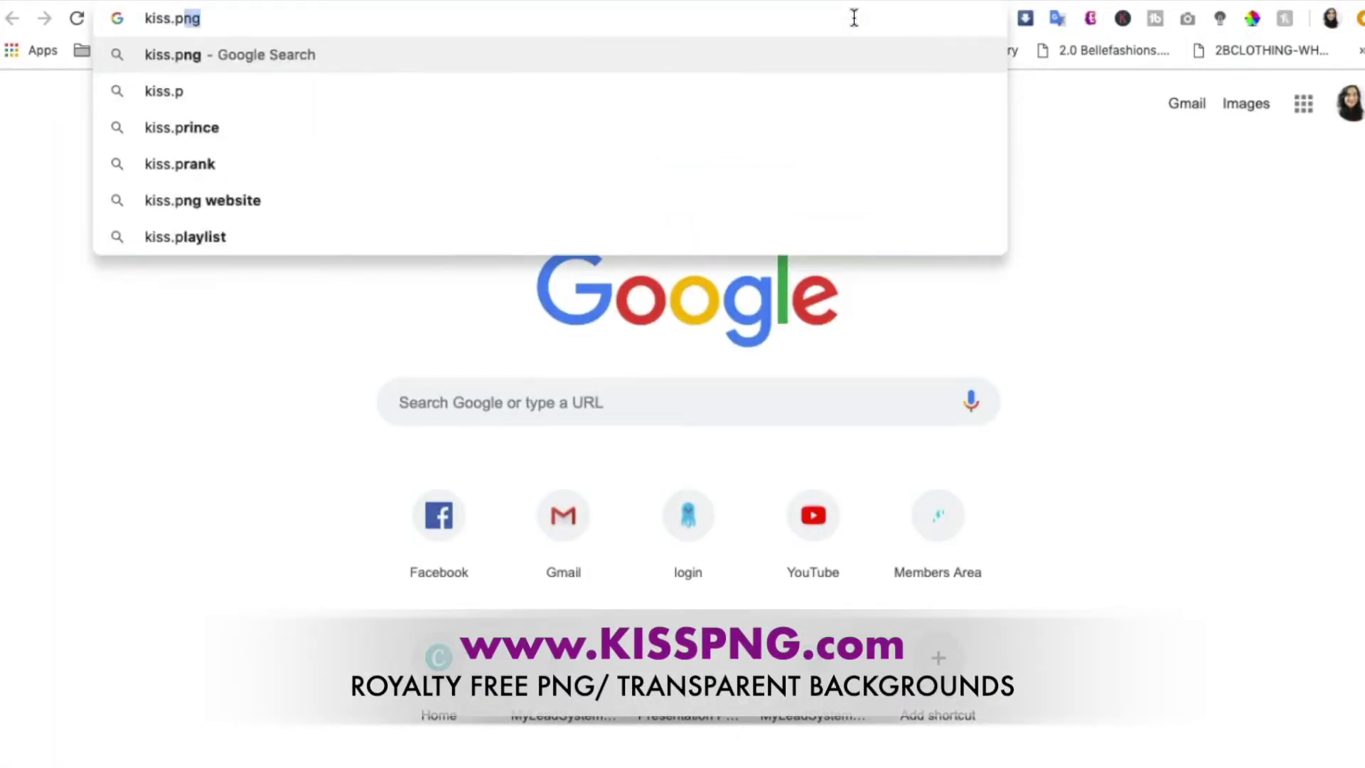
{"action": "type", "text": "ng"}
{"action": "key", "text": "Return"}
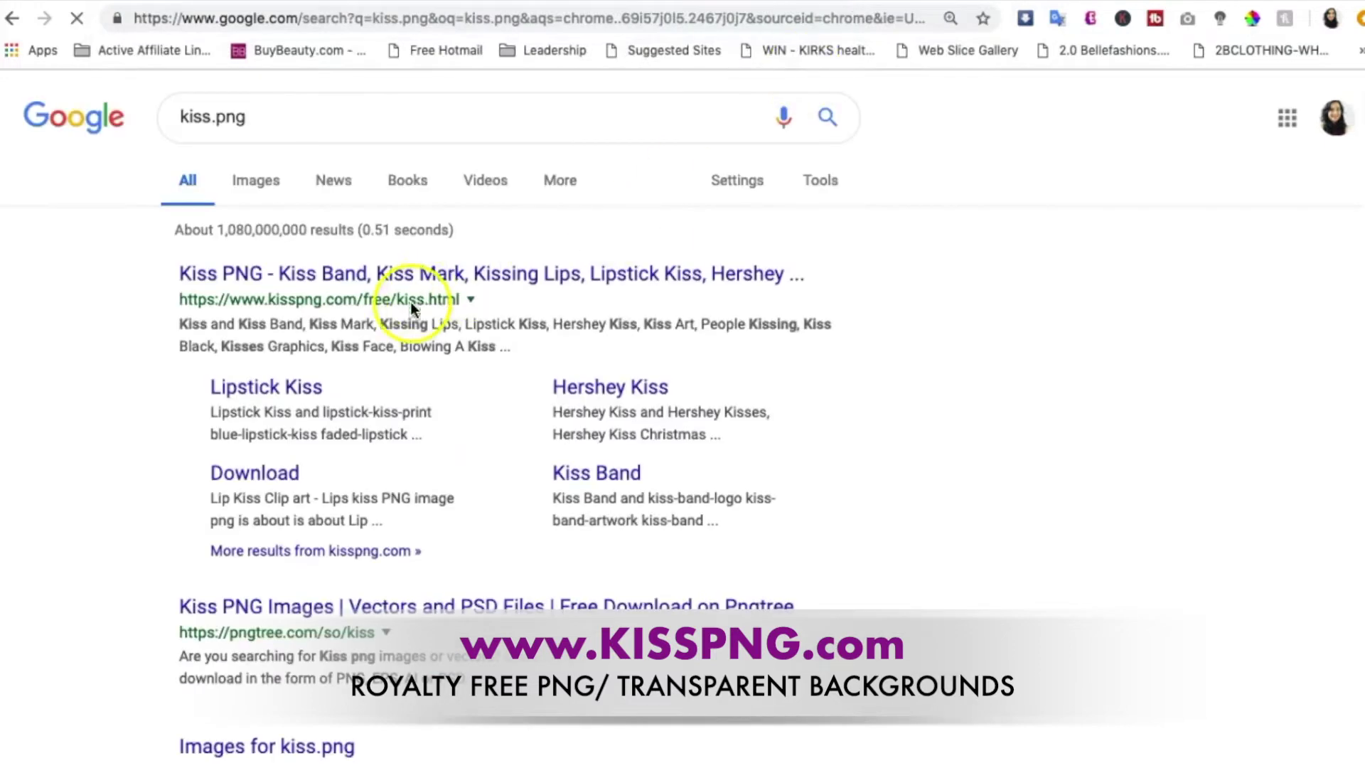
{"action": "left_click", "coordinate": [345, 281]}
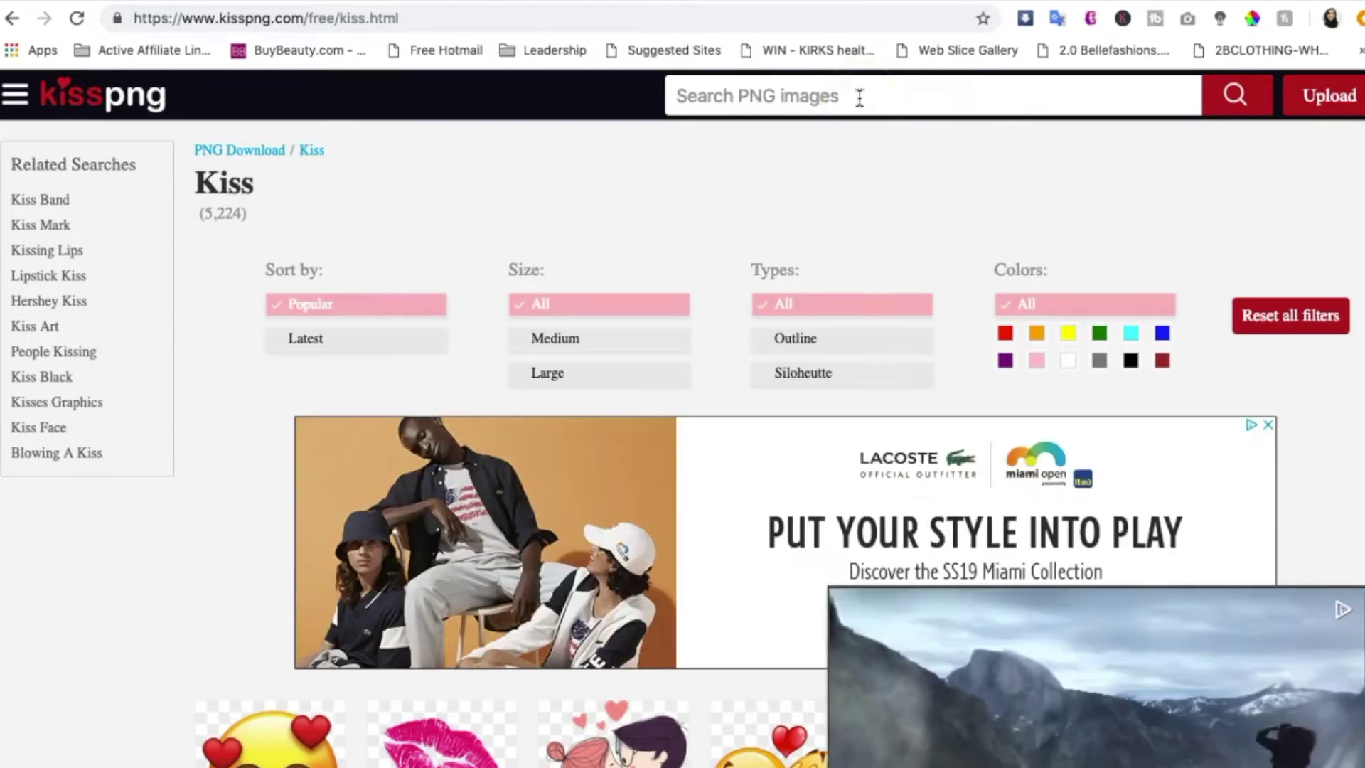
- Search the Kisspng image library for "business people"
{"action": "left_click", "coordinate": [860, 97]}
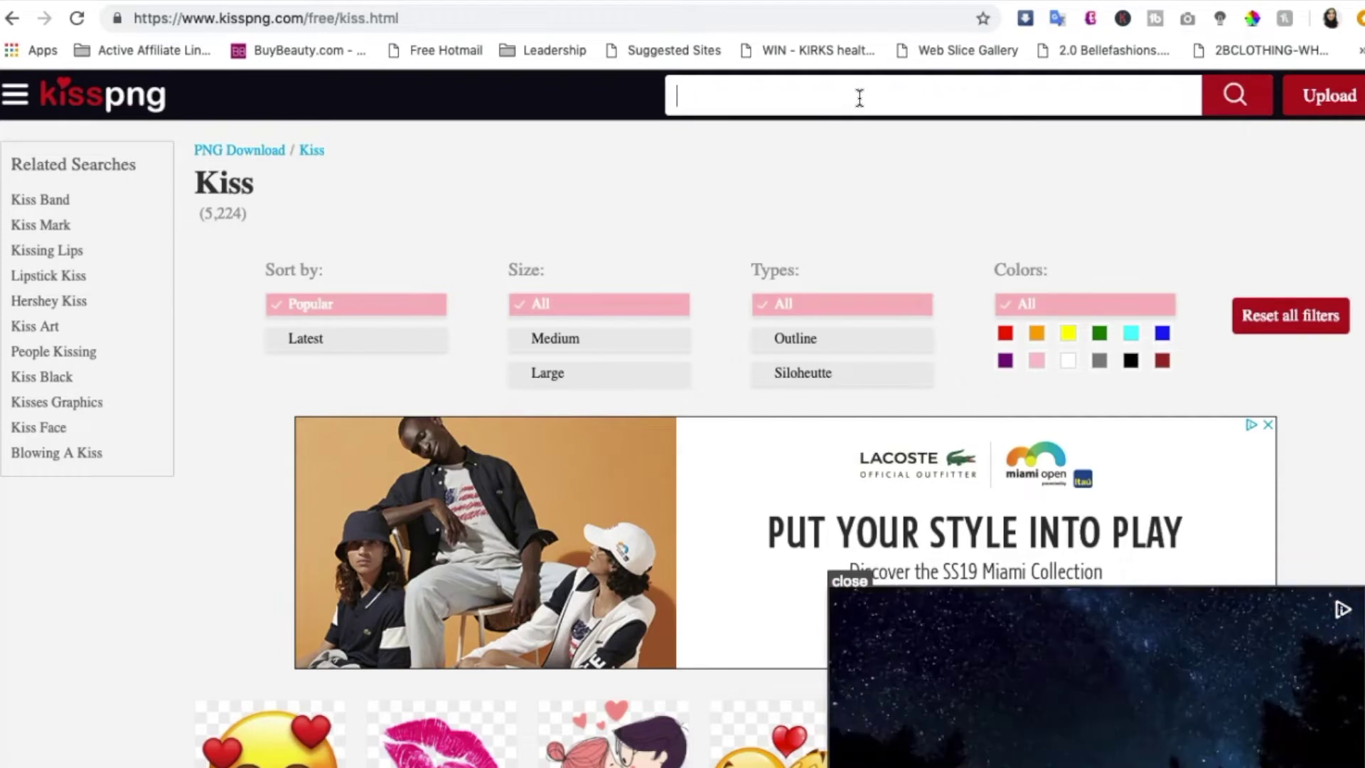
{"action": "type", "text": "business people"}
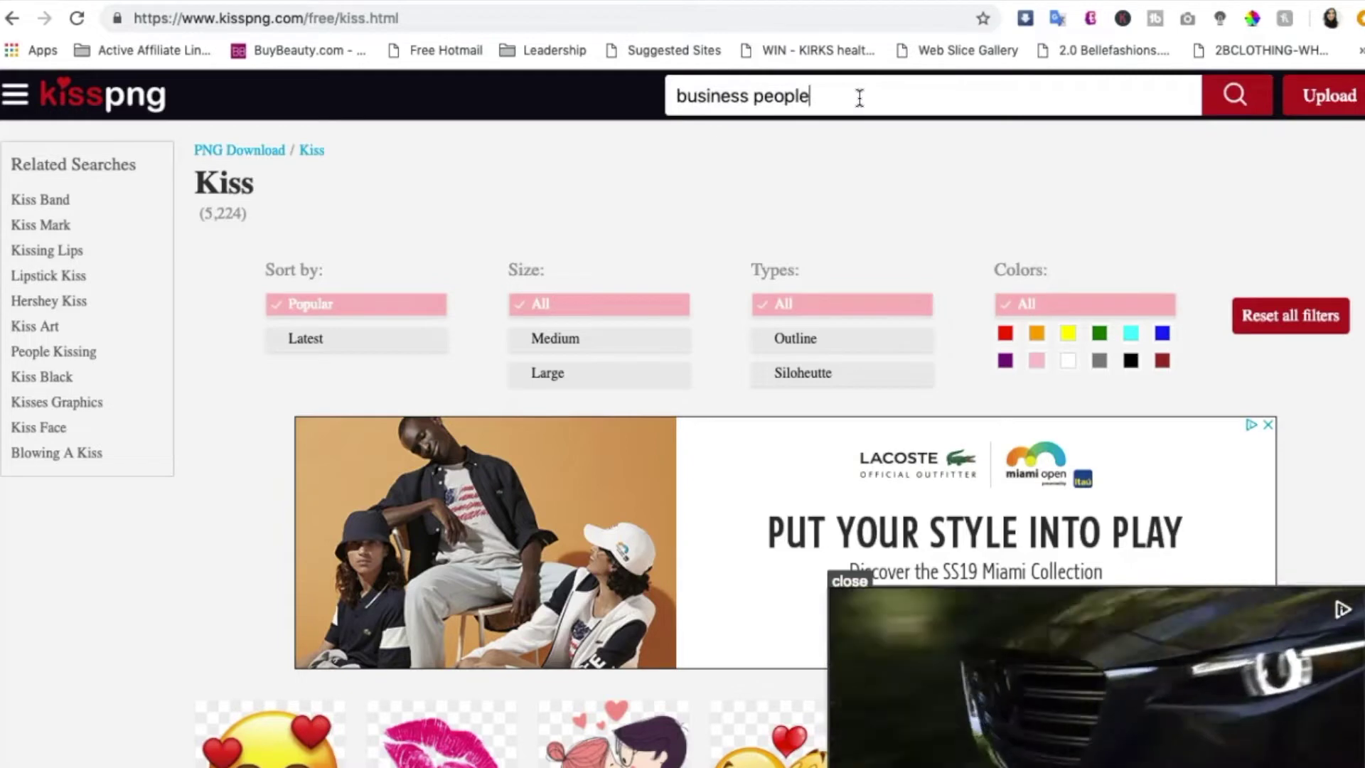
{"action": "key", "text": "Return"}
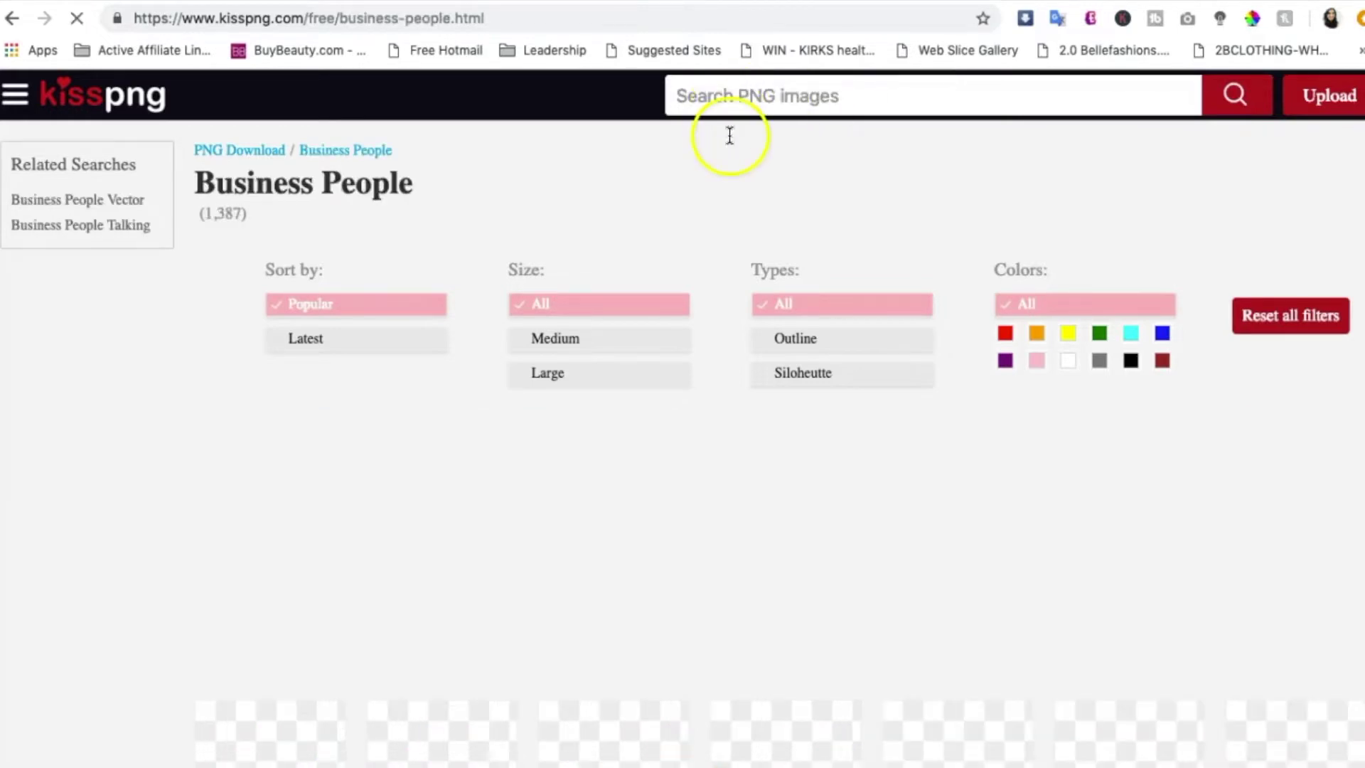
- Browse the business people images and list the ones similar to the standing businesswoman in a dark suit
{"action": "scroll", "coordinate": [842, 498], "scroll_direction": "down", "scroll_amount": 6}
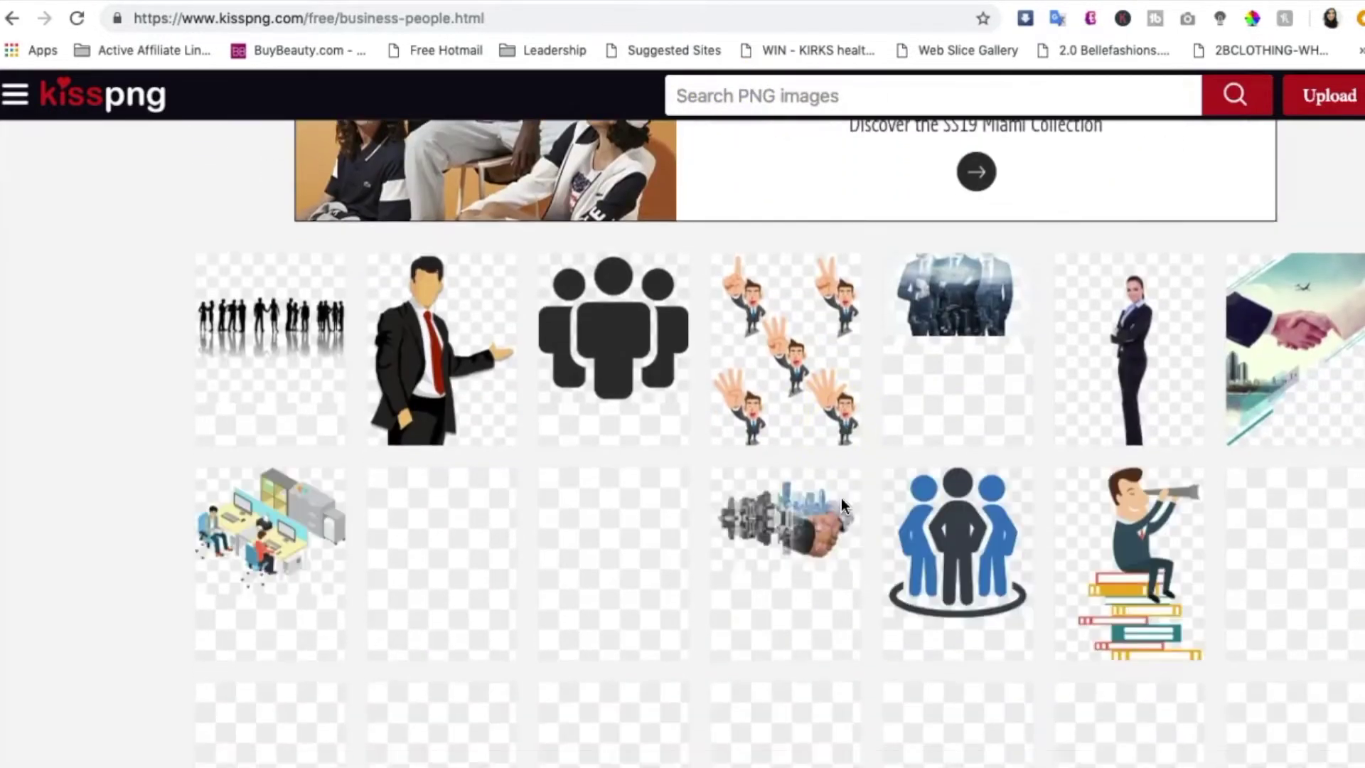
{"action": "scroll", "coordinate": [841, 498], "scroll_direction": "down", "scroll_amount": 3}
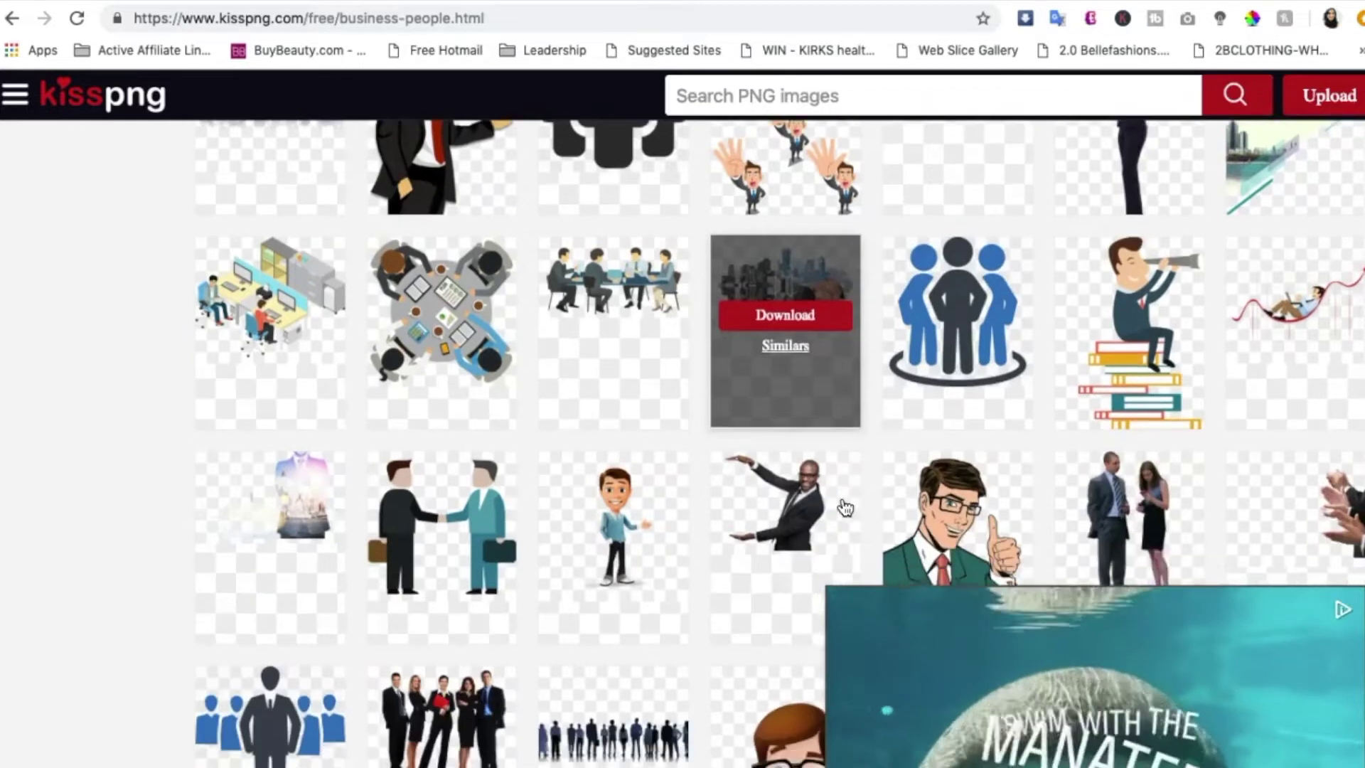
{"action": "left_click", "coordinate": [1334, 637]}
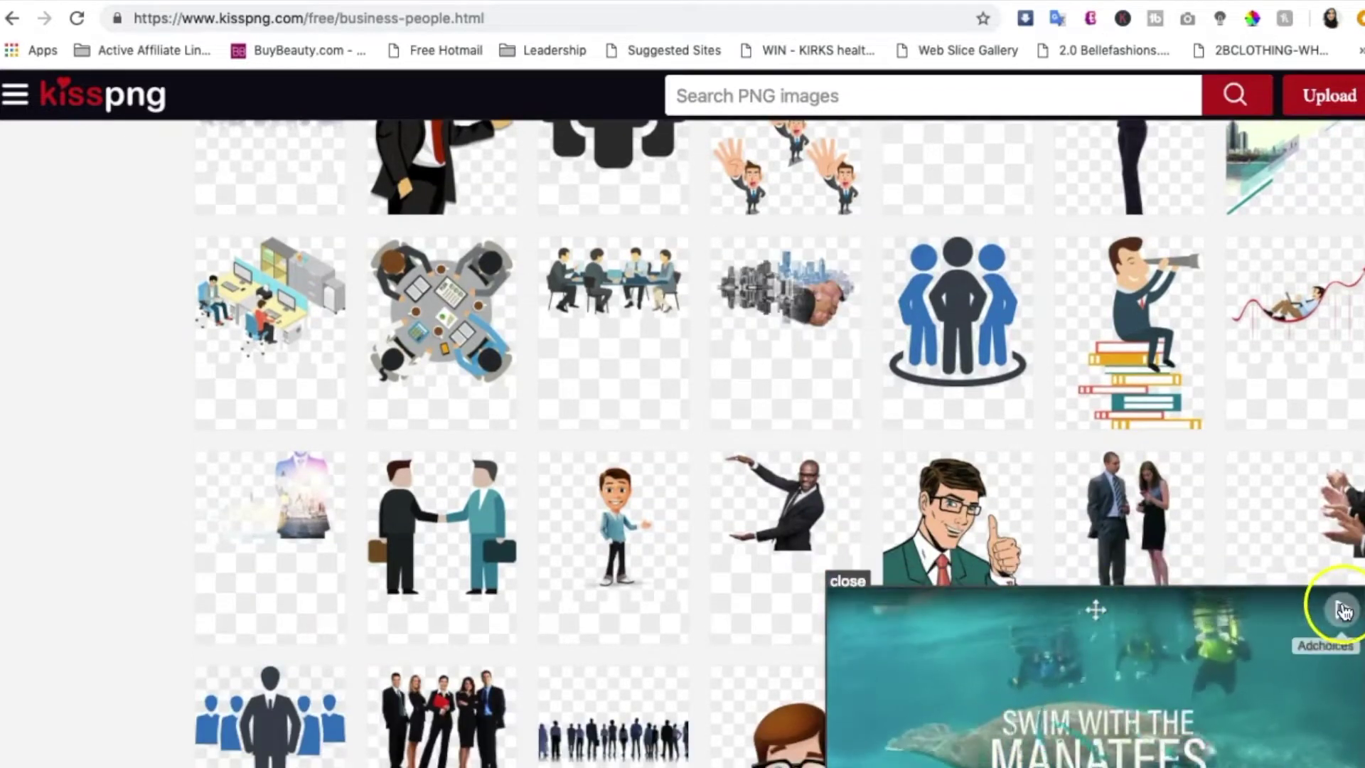
{"action": "scroll", "coordinate": [1209, 605], "scroll_direction": "down", "scroll_amount": 2}
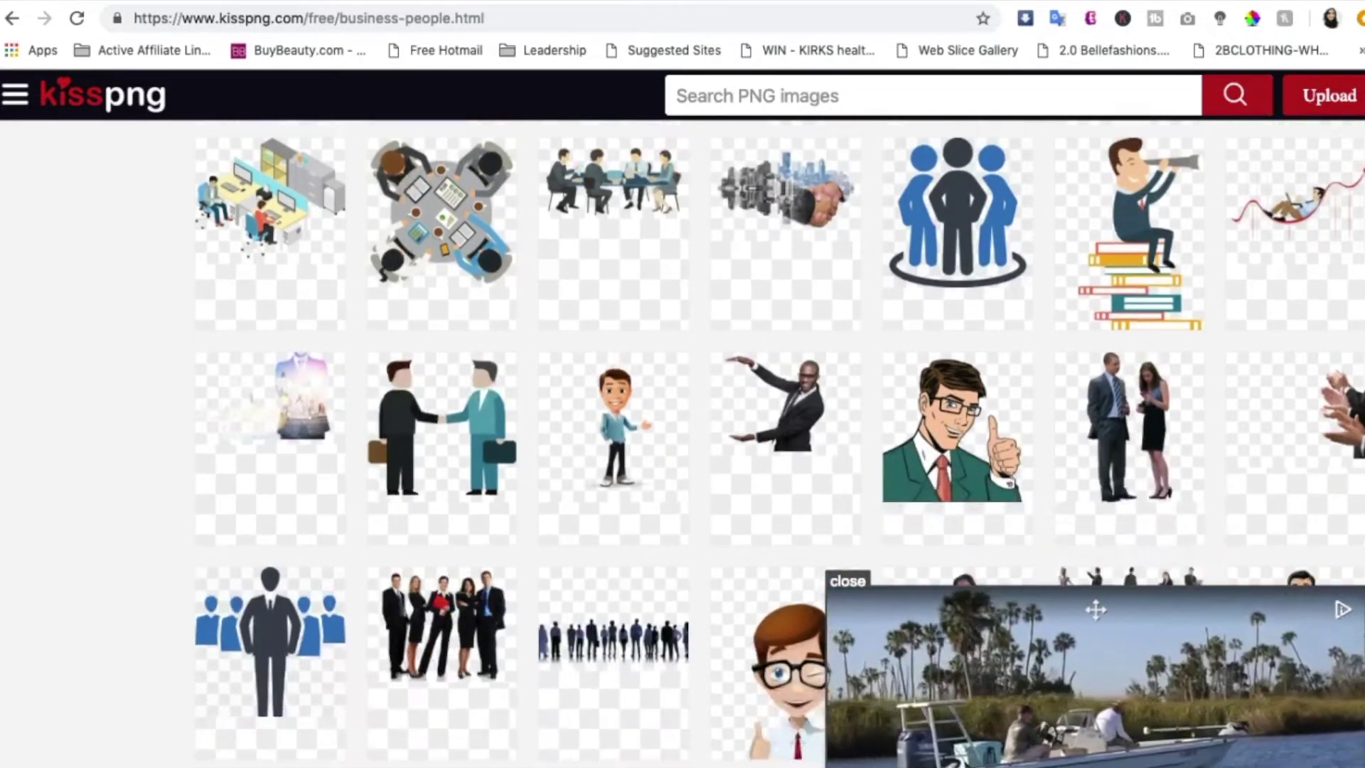
{"action": "scroll", "coordinate": [1093, 594], "scroll_direction": "up", "scroll_amount": 5}
{"action": "left_click", "coordinate": [1133, 353]}
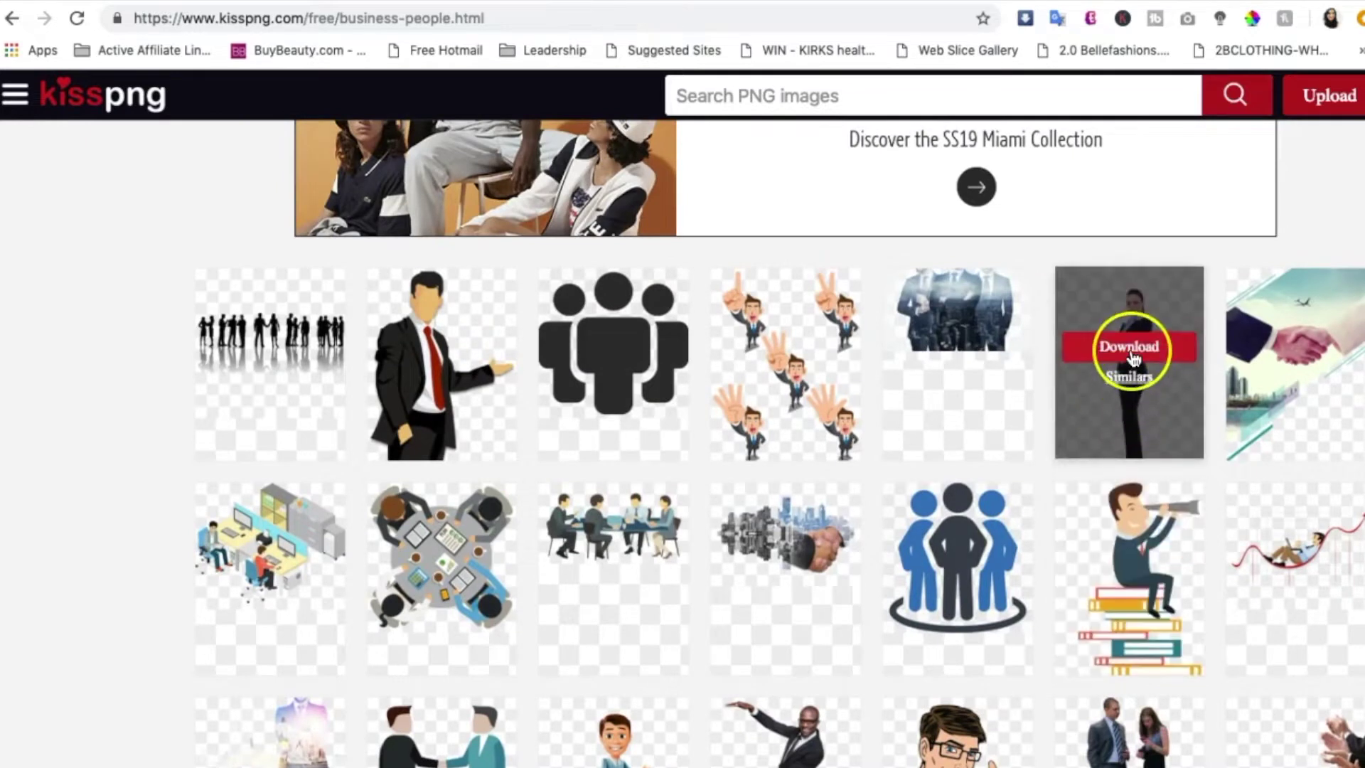
{"action": "left_click", "coordinate": [1131, 383]}
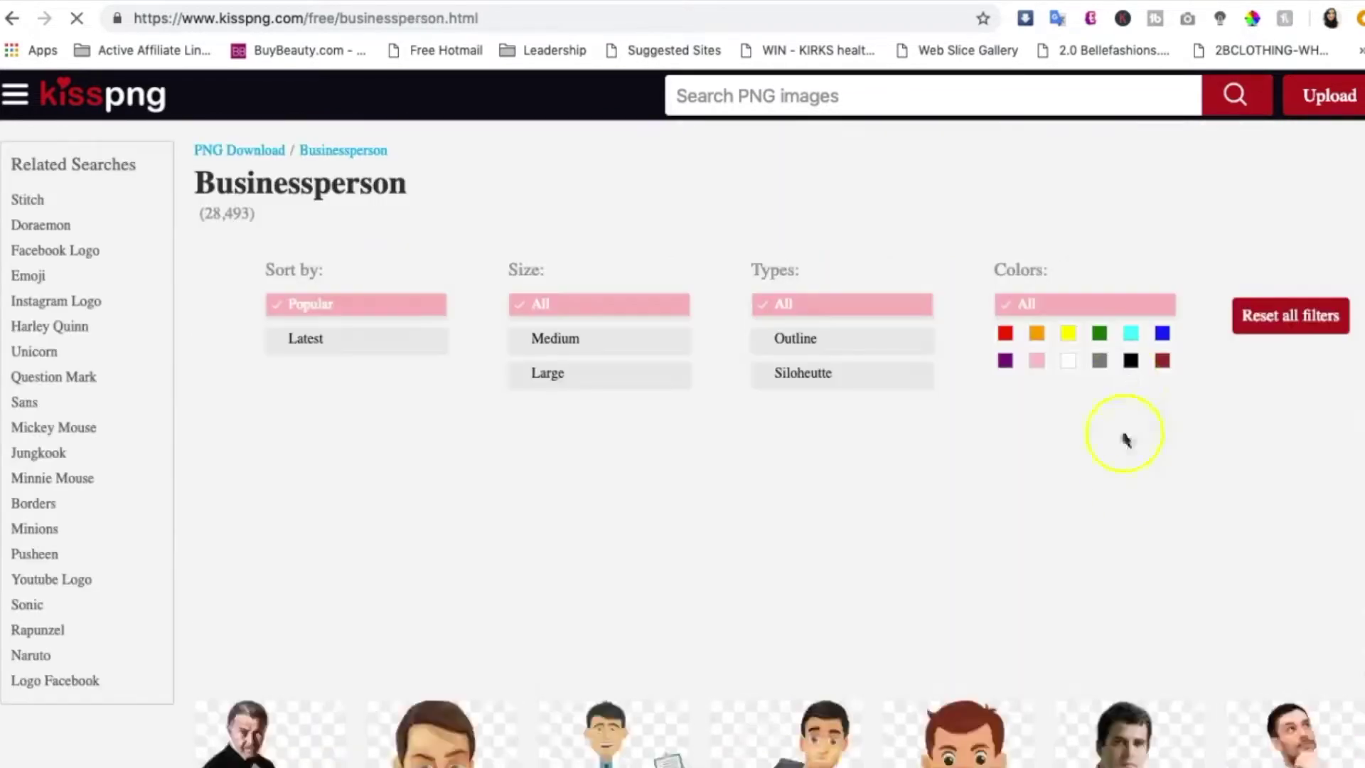
- Download the transparent image of the businesswoman in a dark blazer with folded arms, complete the robot check, and save the PNG in Downloads
{"action": "scroll", "coordinate": [1128, 482], "scroll_direction": "down", "scroll_amount": 5}
{"action": "scroll", "coordinate": [1129, 477], "scroll_direction": "down", "scroll_amount": 6}
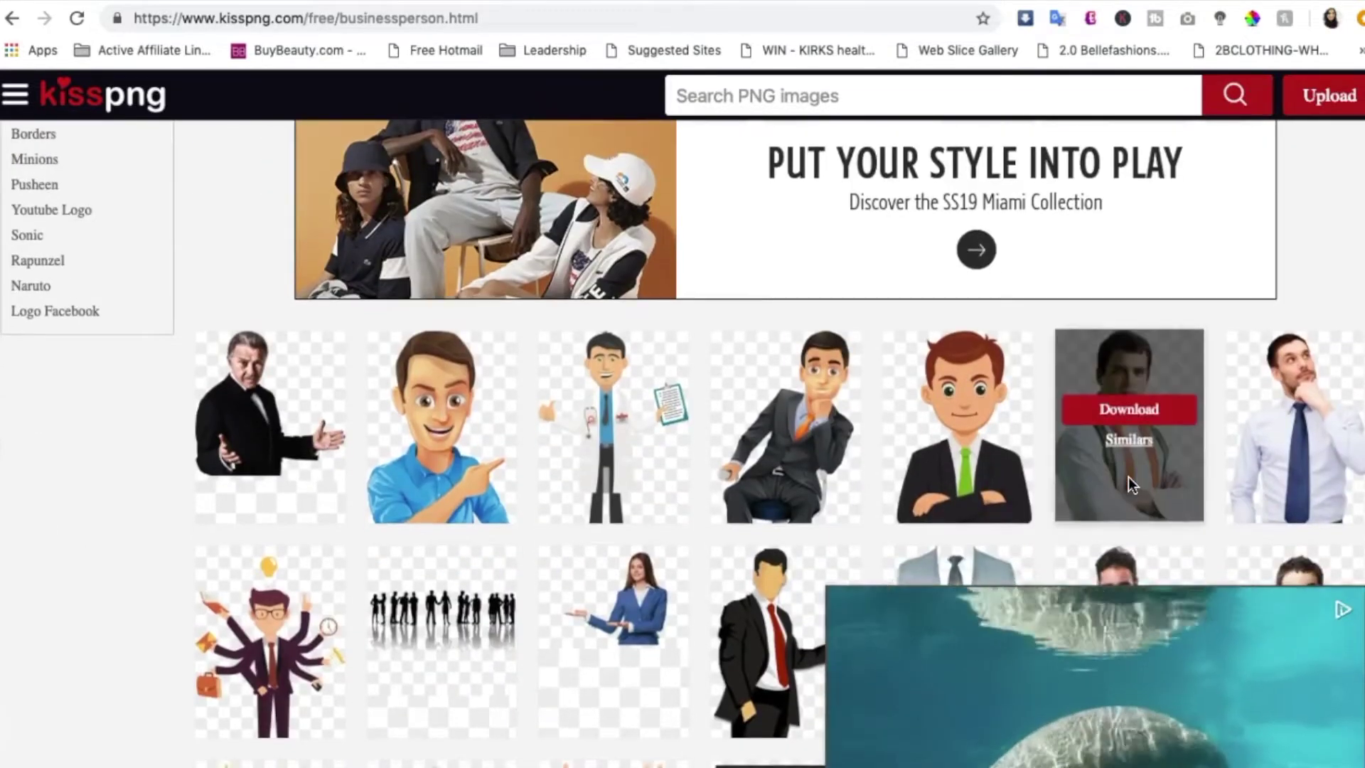
{"action": "scroll", "coordinate": [1129, 476], "scroll_direction": "down", "scroll_amount": 8}
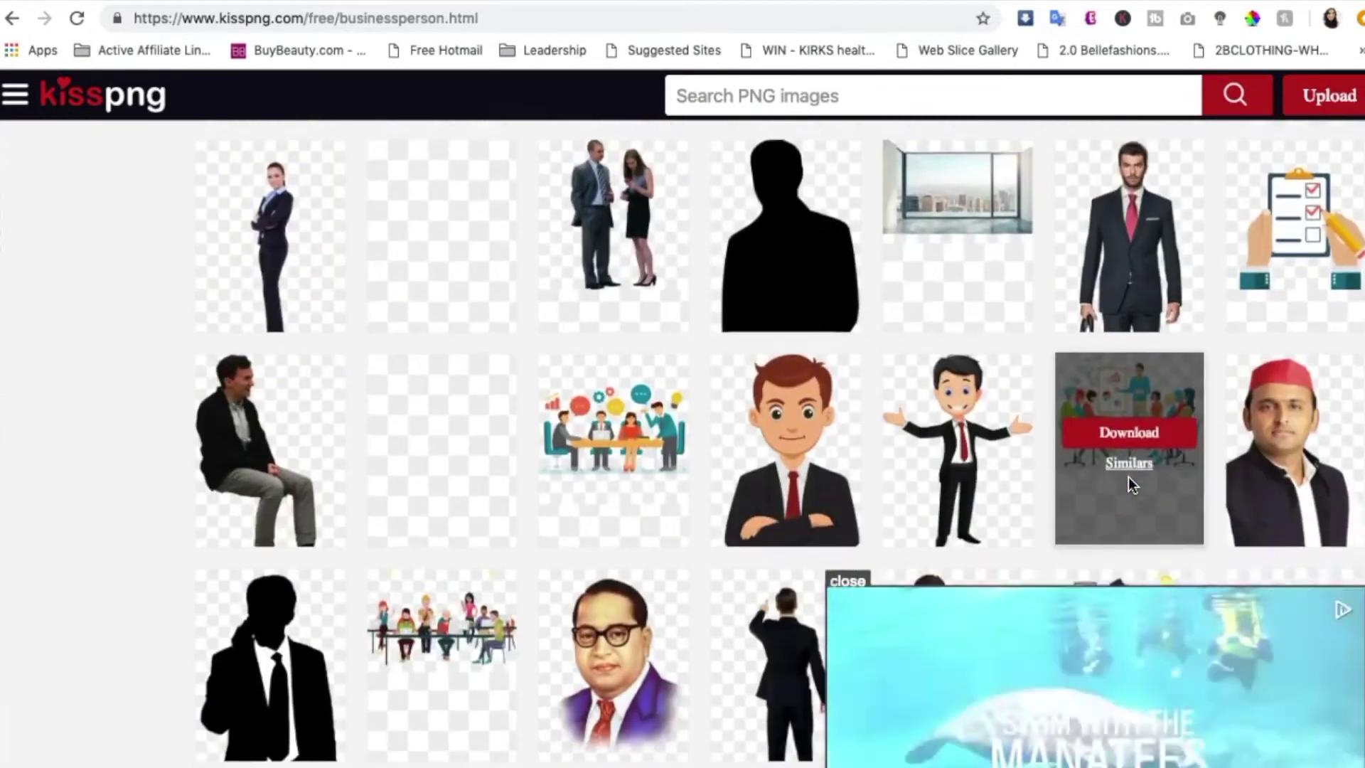
{"action": "scroll", "coordinate": [1129, 477], "scroll_direction": "down", "scroll_amount": 4}
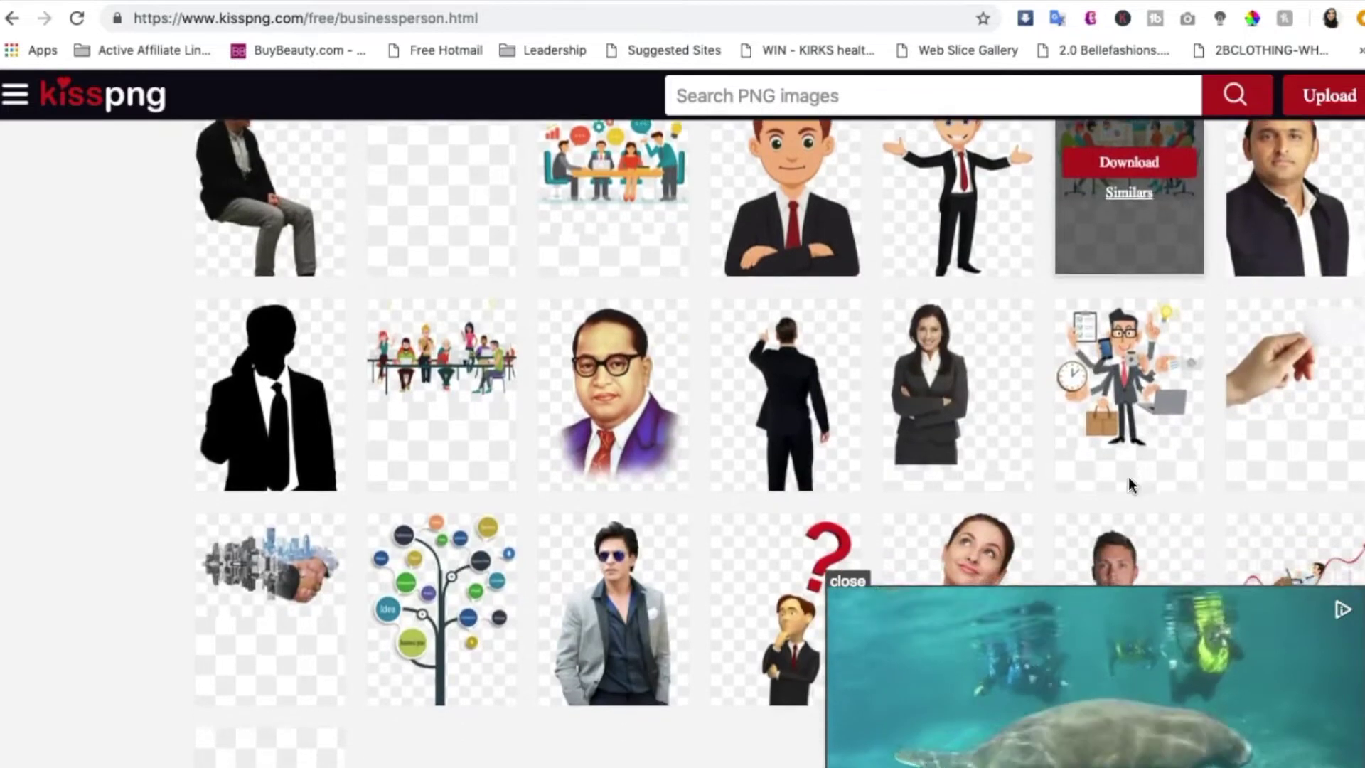
{"action": "left_click", "coordinate": [919, 416]}
{"action": "left_click", "coordinate": [929, 373]}
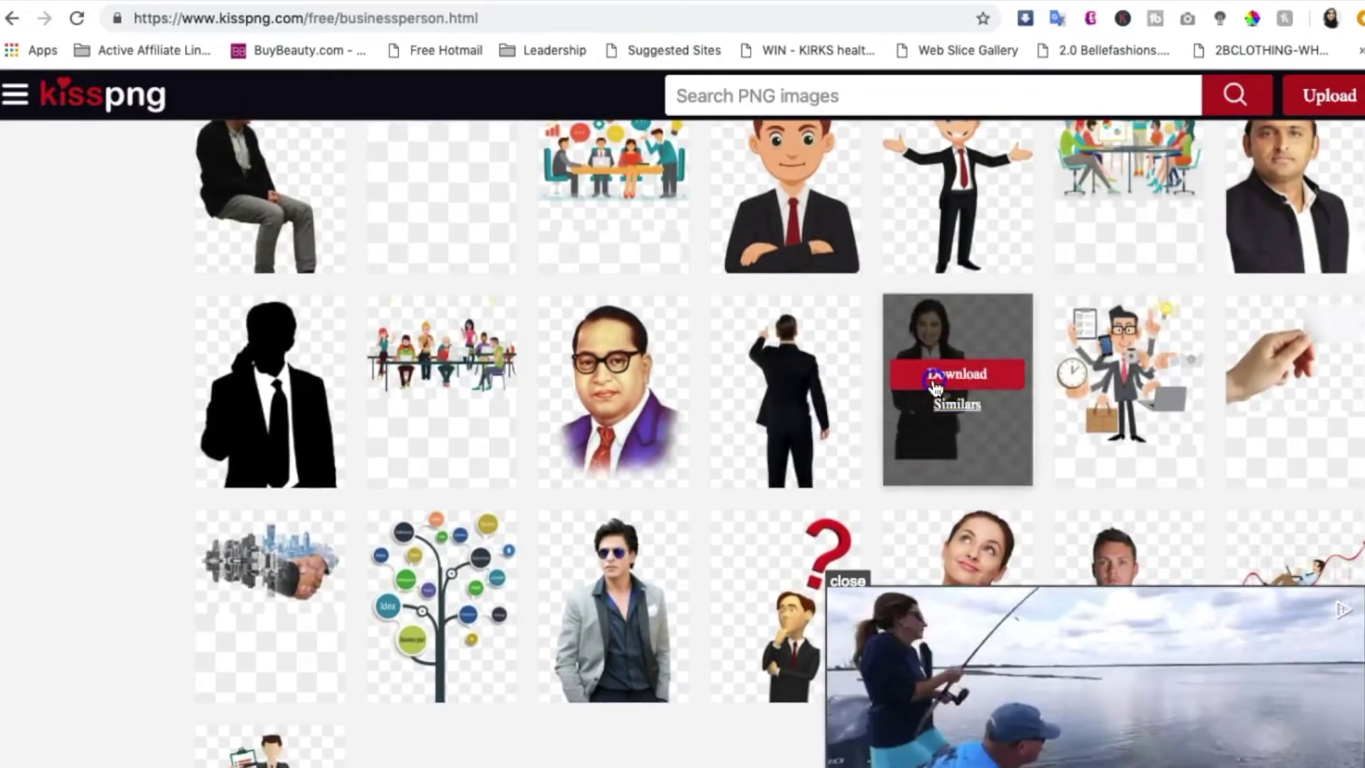
{"action": "left_click", "coordinate": [1149, 526]}
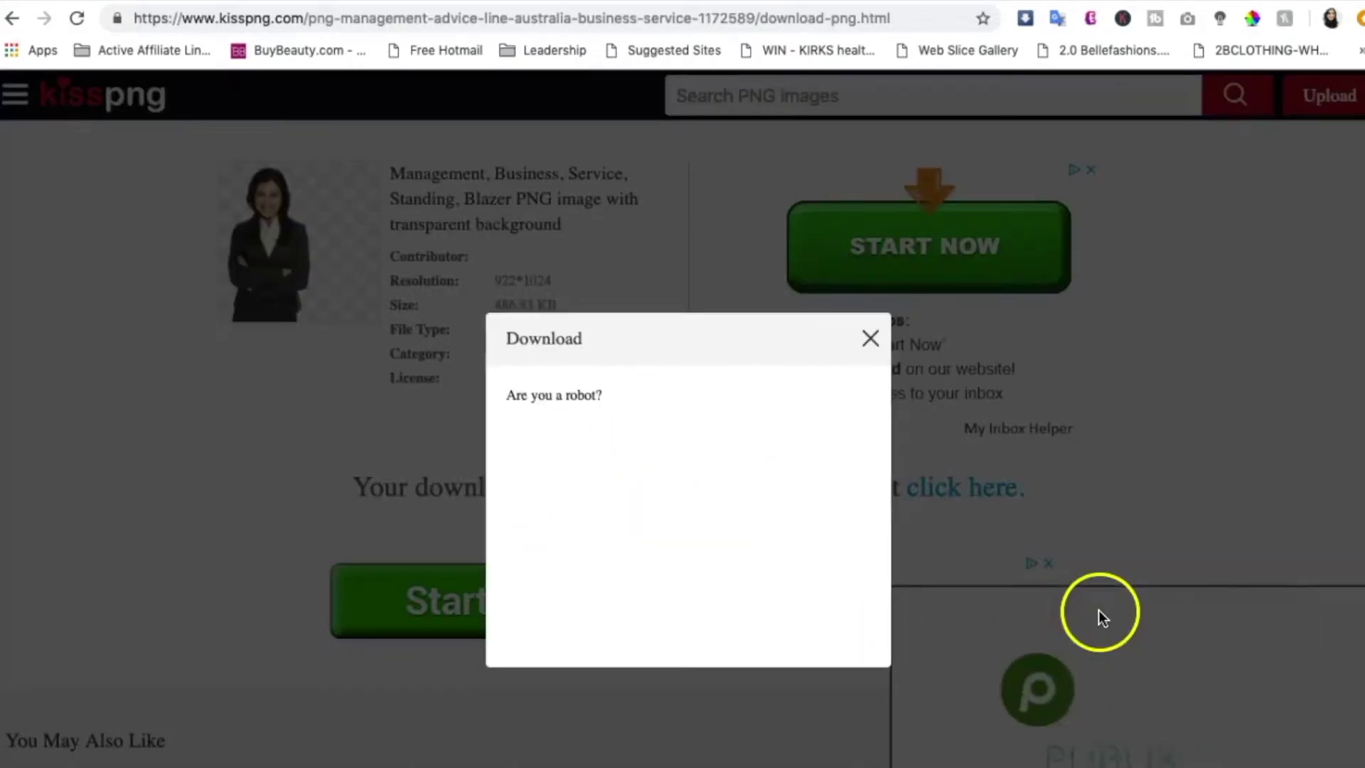
{"action": "left_click", "coordinate": [582, 467]}
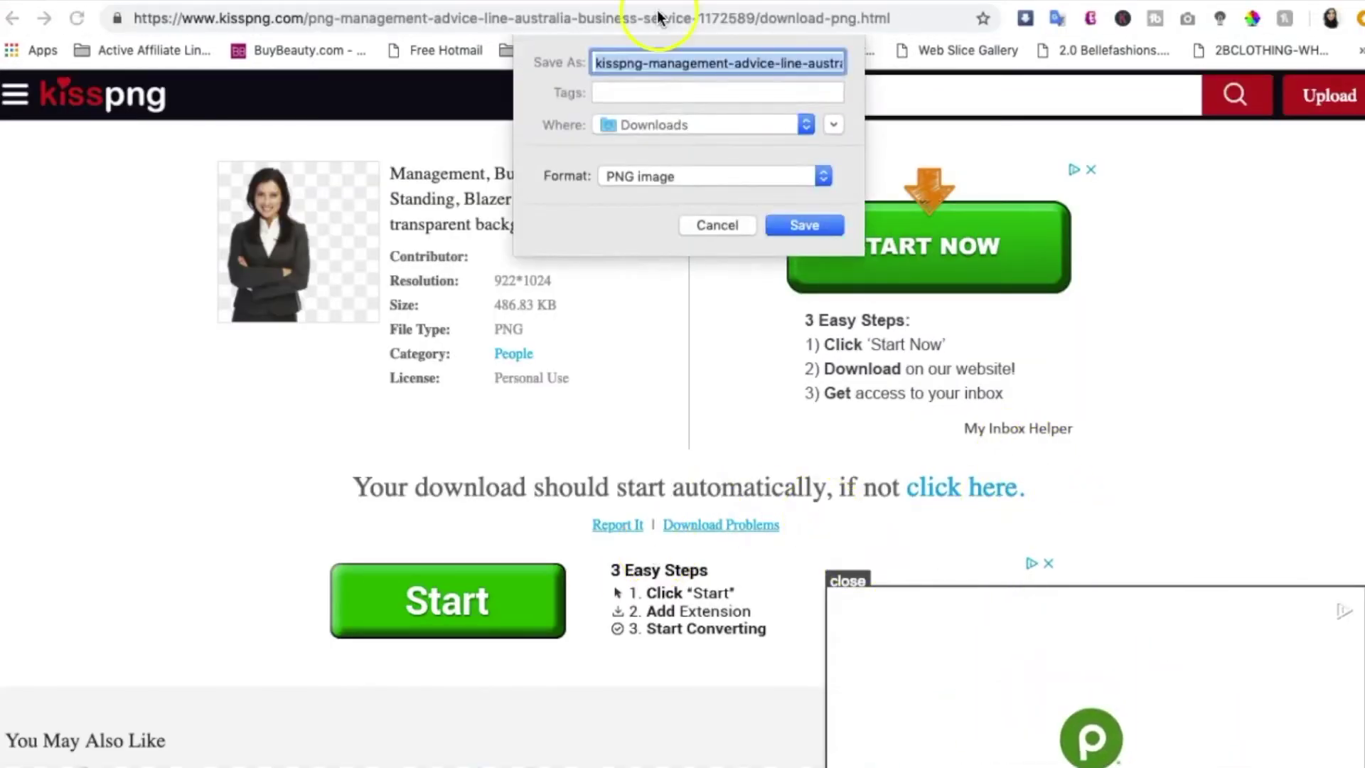
{"action": "left_click", "coordinate": [801, 226]}
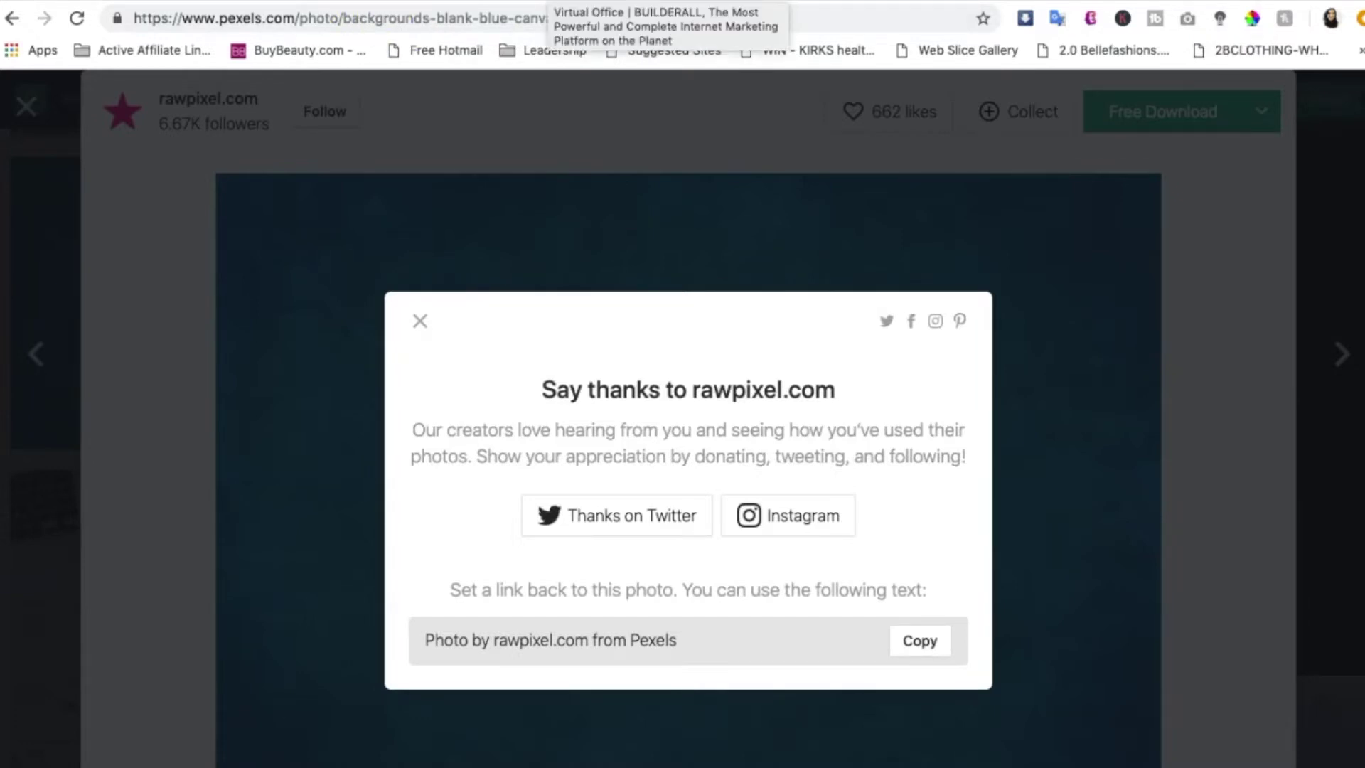
- Switch to the Builderall office and open the new website templates of the Drag and Drop Pixel Perfect builder
{"action": "left_click", "coordinate": [562, 2]}
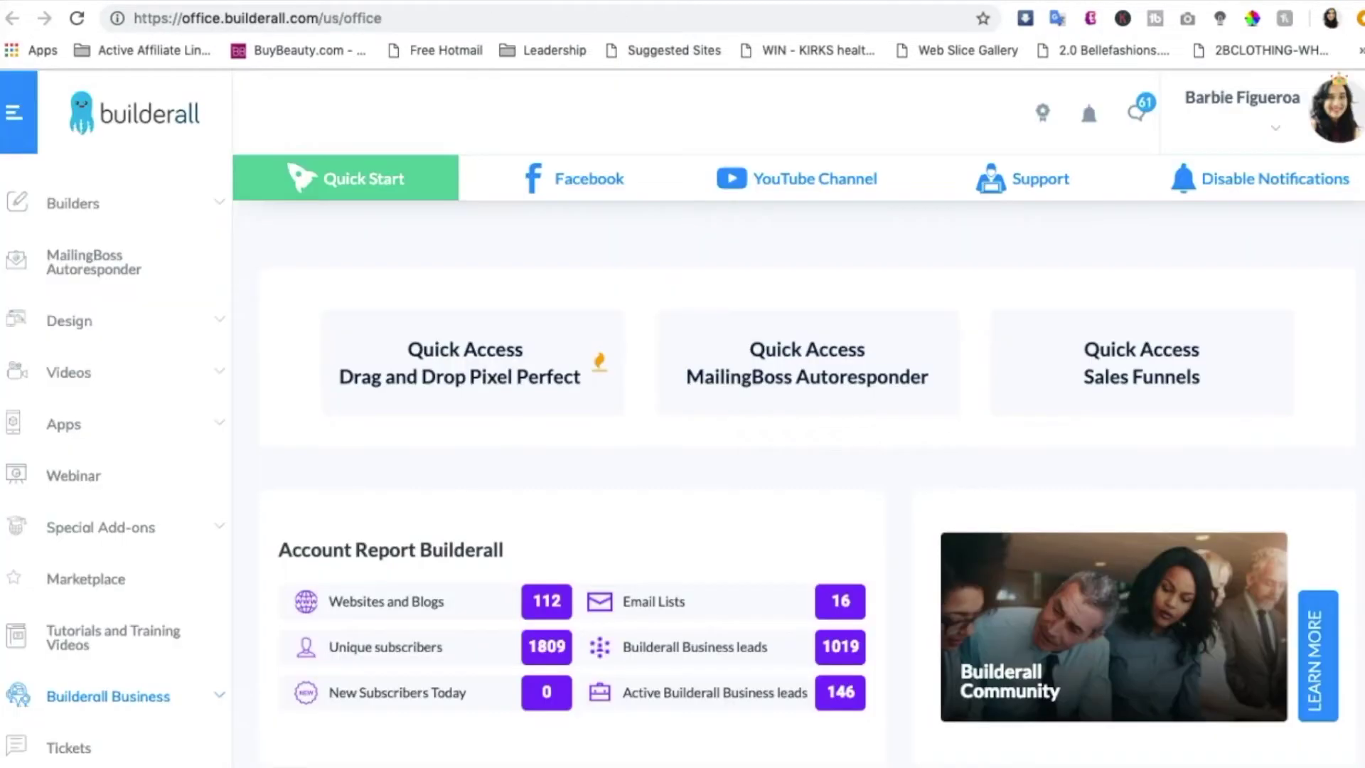
{"action": "left_click", "coordinate": [80, 205]}
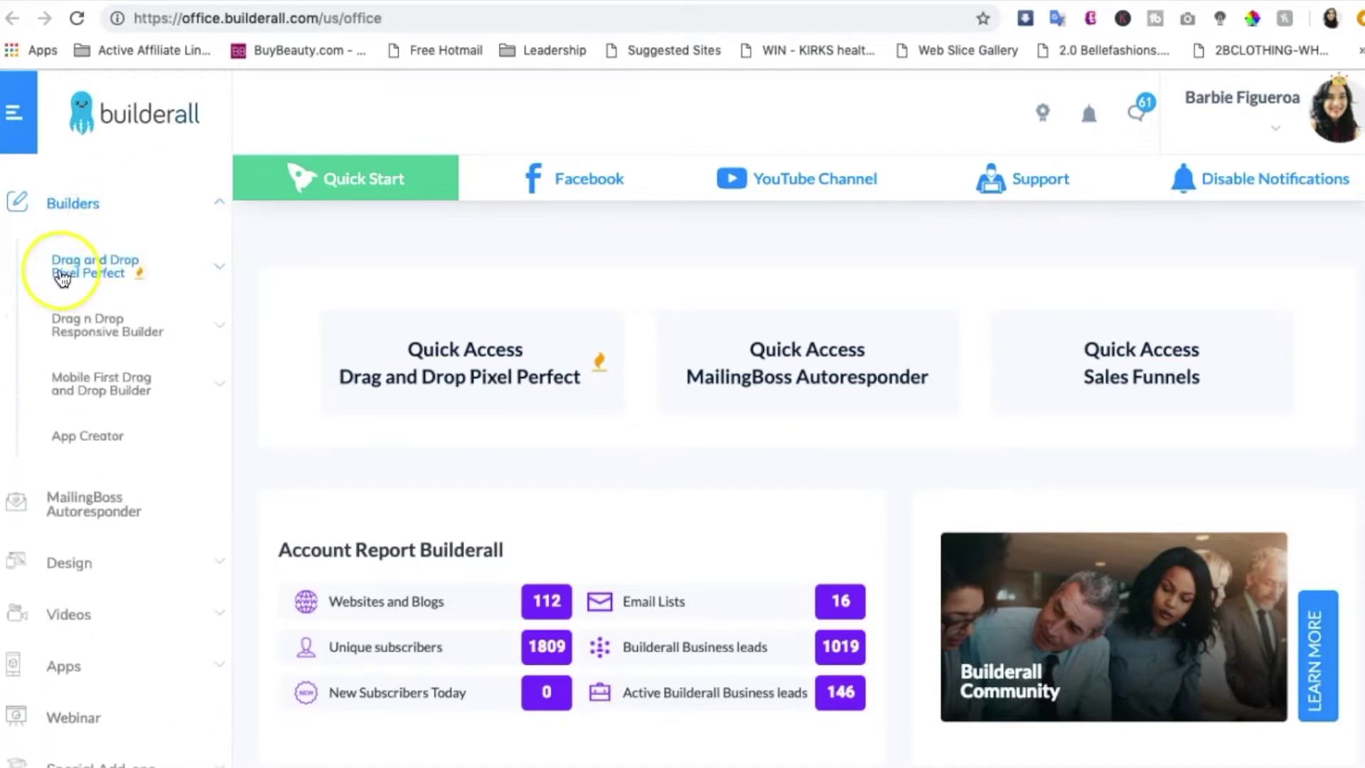
{"action": "left_click", "coordinate": [67, 268]}
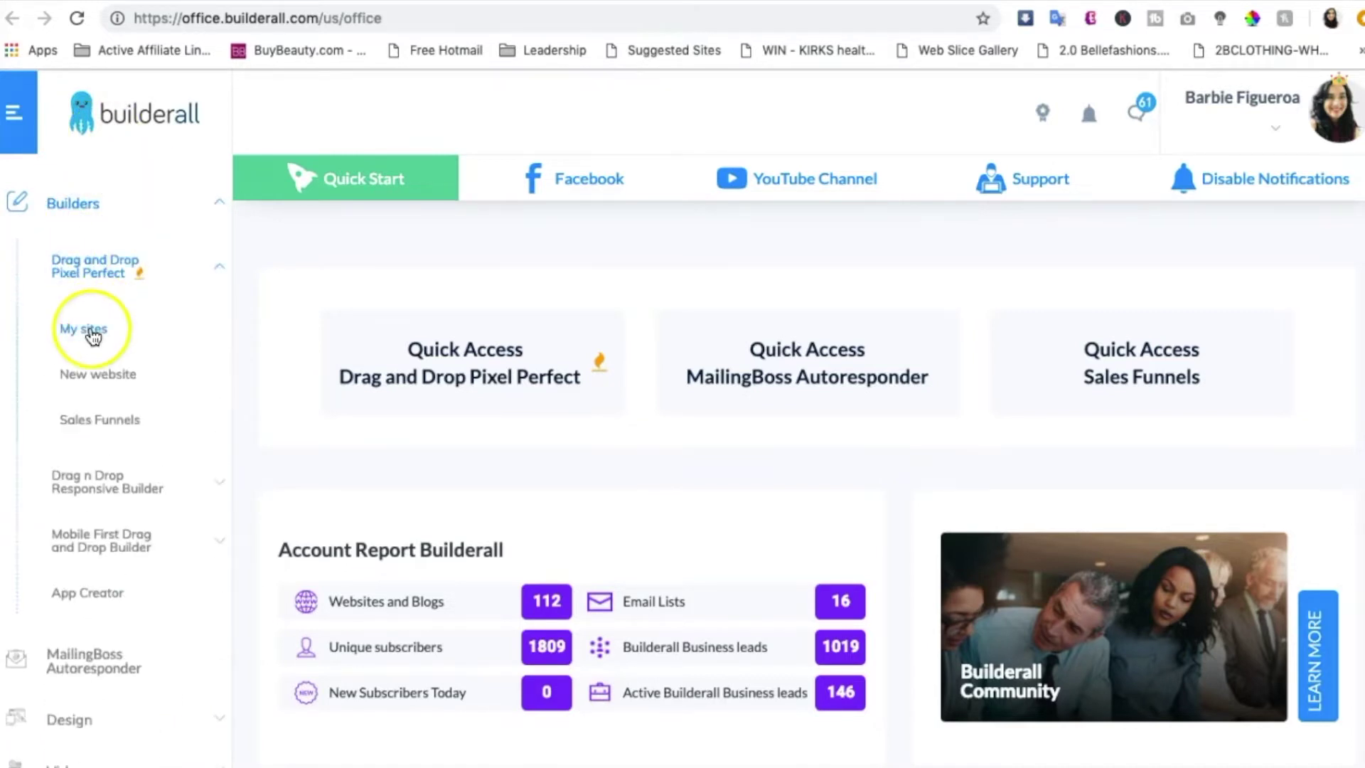
{"action": "left_click", "coordinate": [90, 377]}
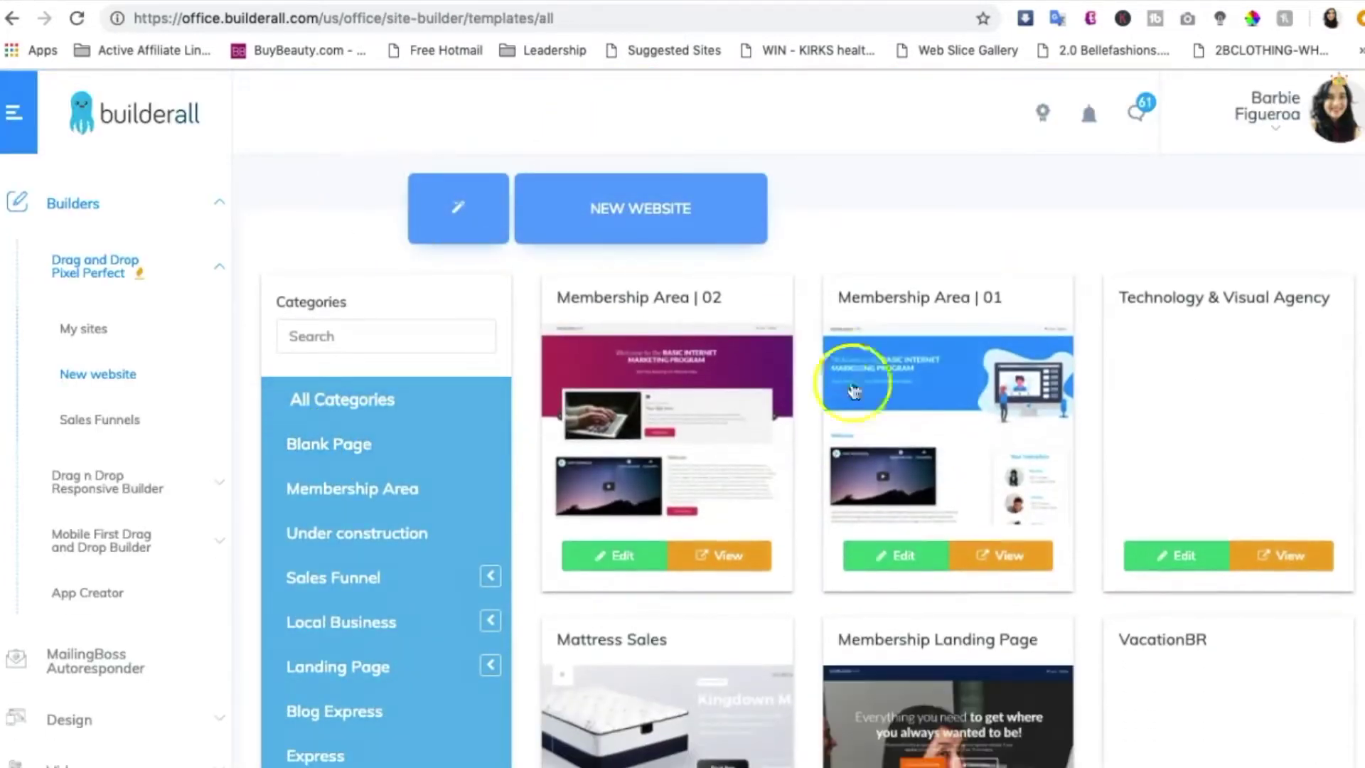
- Open the Blank Layout Clean template from the Blank Page category for editing and reduce the height of the page's header area
{"action": "left_click", "coordinate": [354, 447]}
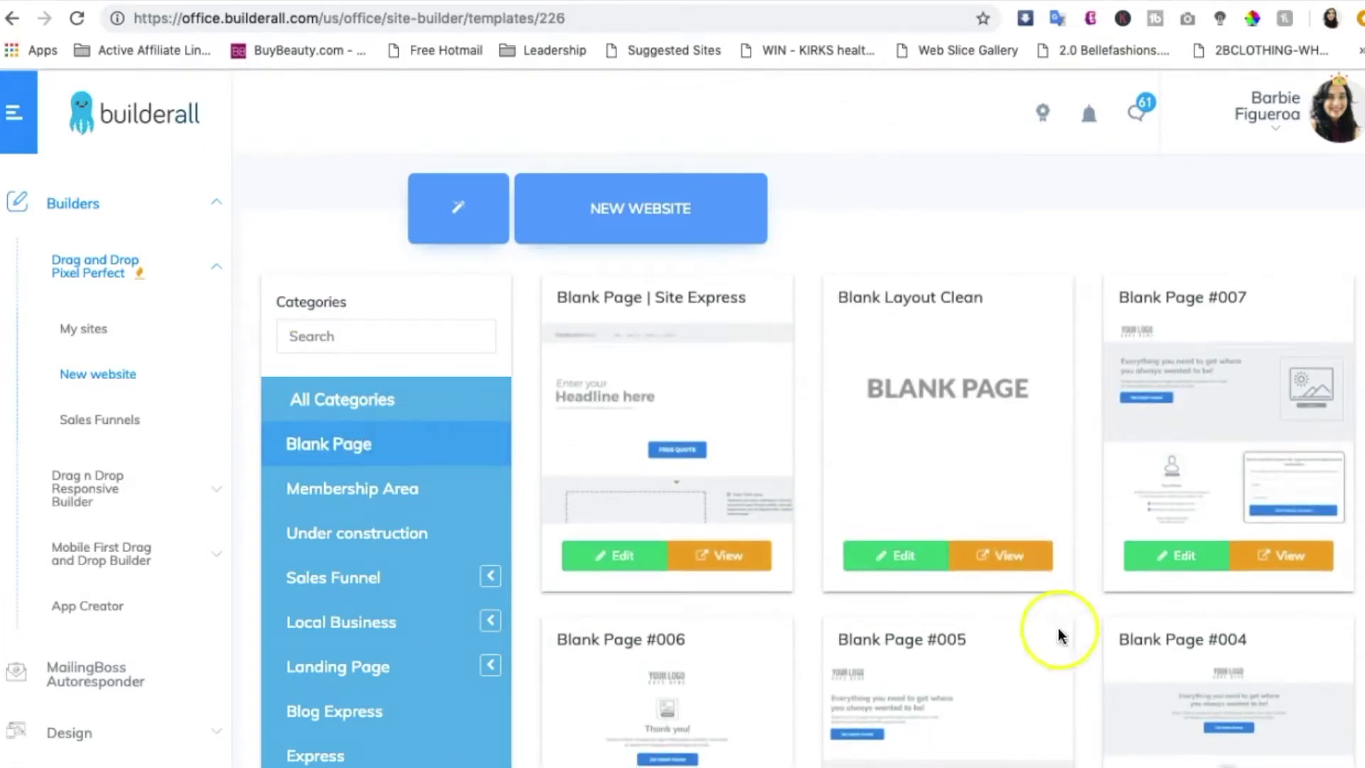
{"action": "left_click", "coordinate": [899, 554]}
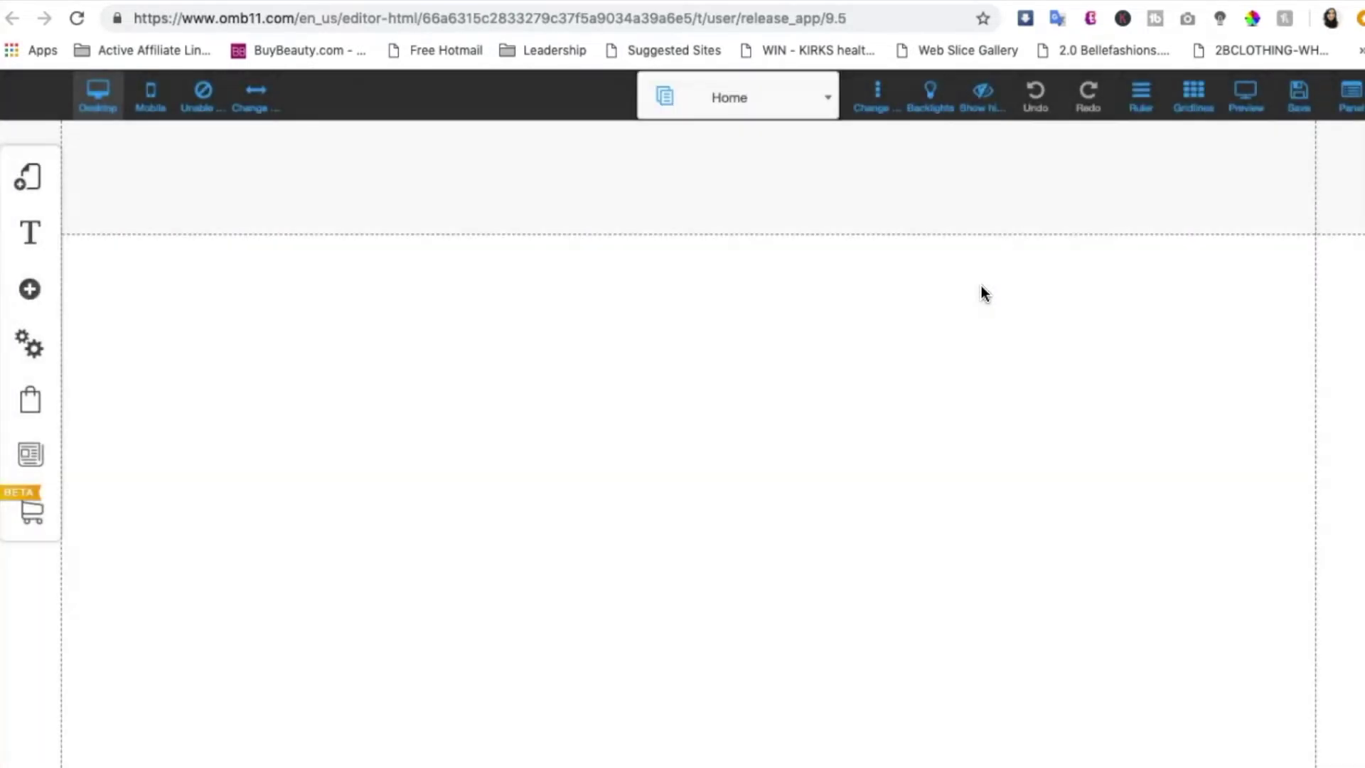
{"action": "left_click", "coordinate": [626, 412]}
{"action": "left_click_drag", "start_coordinate": [630, 221], "coordinate": [631, 163]}
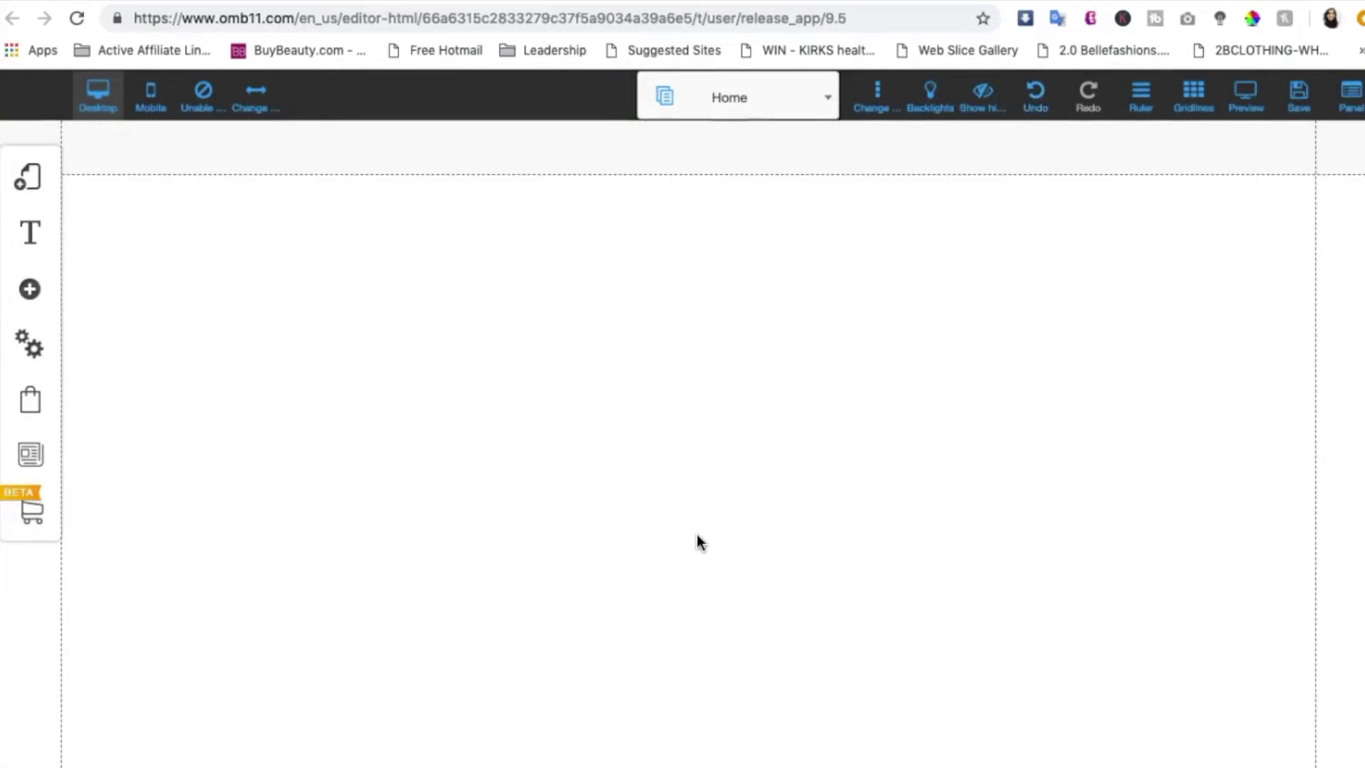
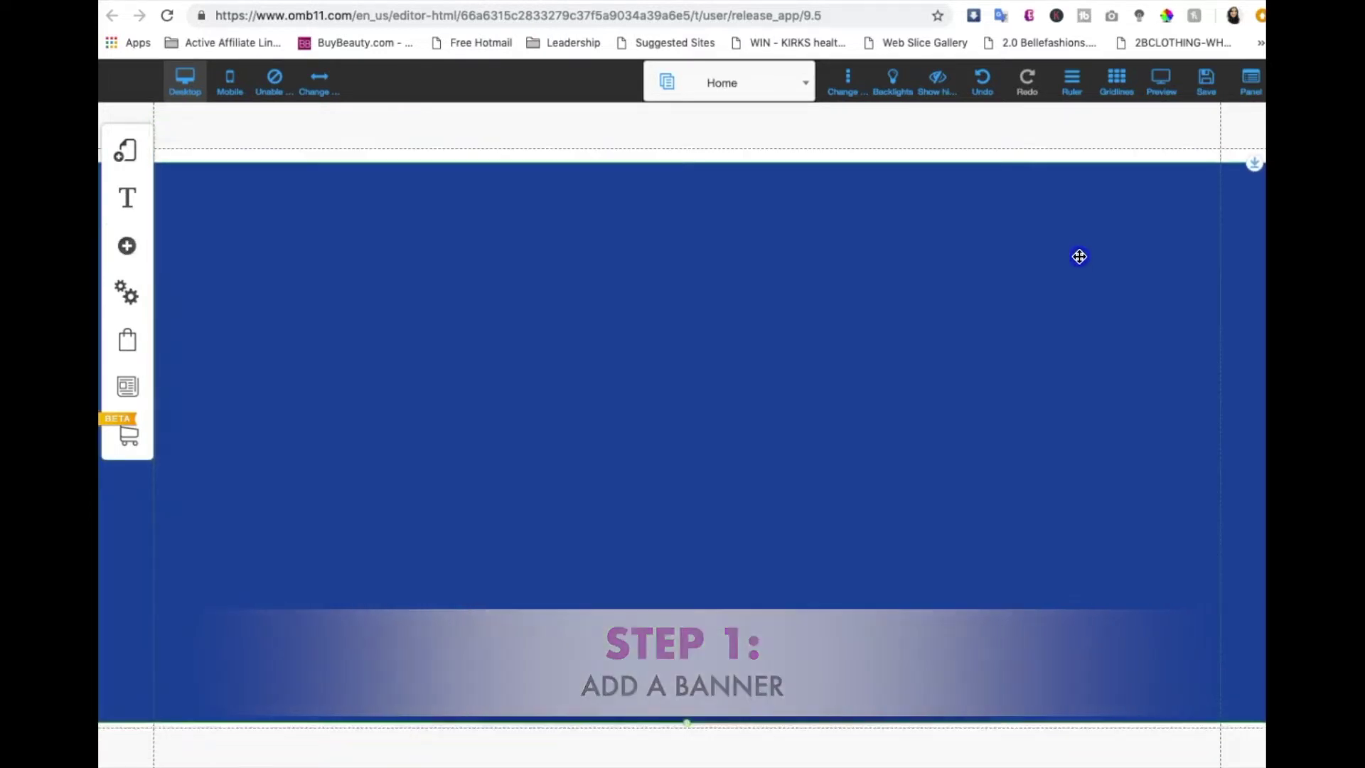
- Open the appearance settings of the blue banner and bring up the file repository for its fluid background image
{"action": "right_click", "coordinate": [926, 240]}
{"action": "left_click", "coordinate": [644, 282]}
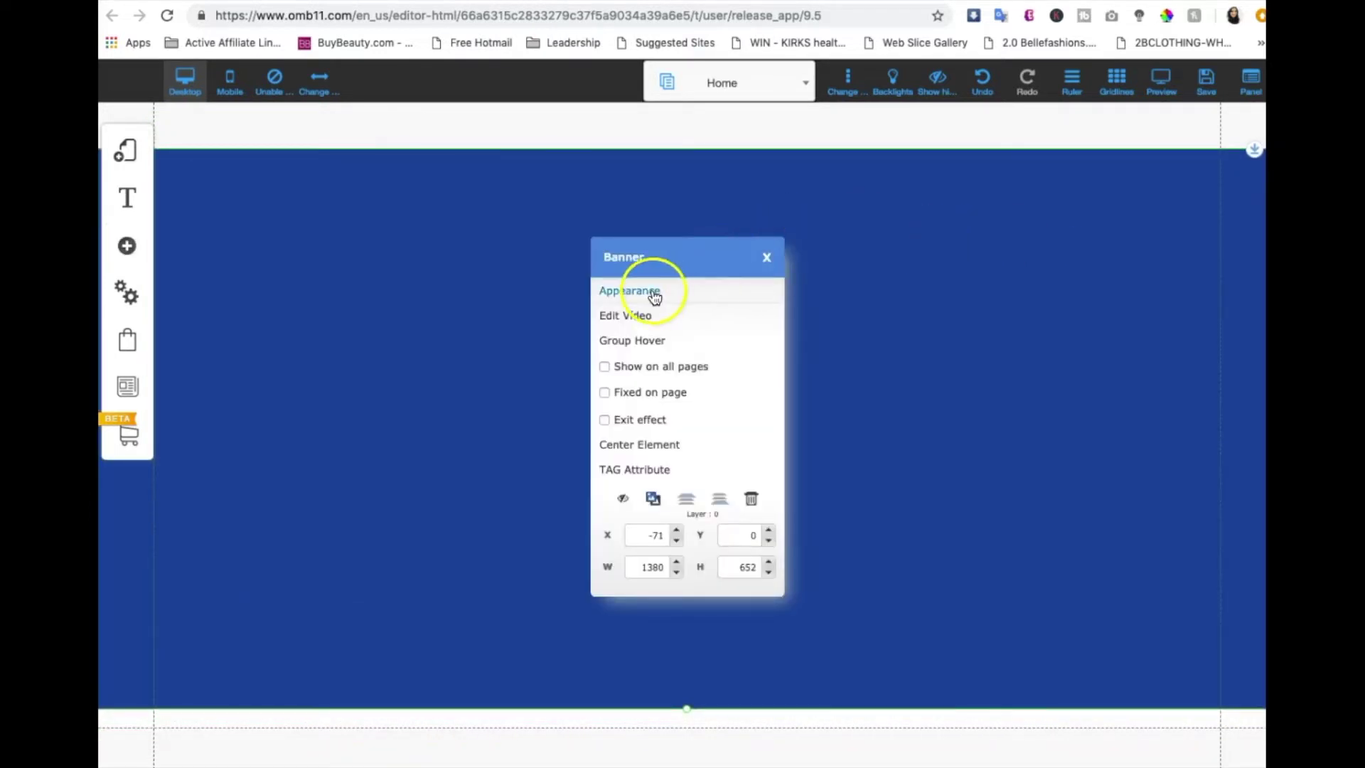
{"action": "left_click", "coordinate": [419, 364]}
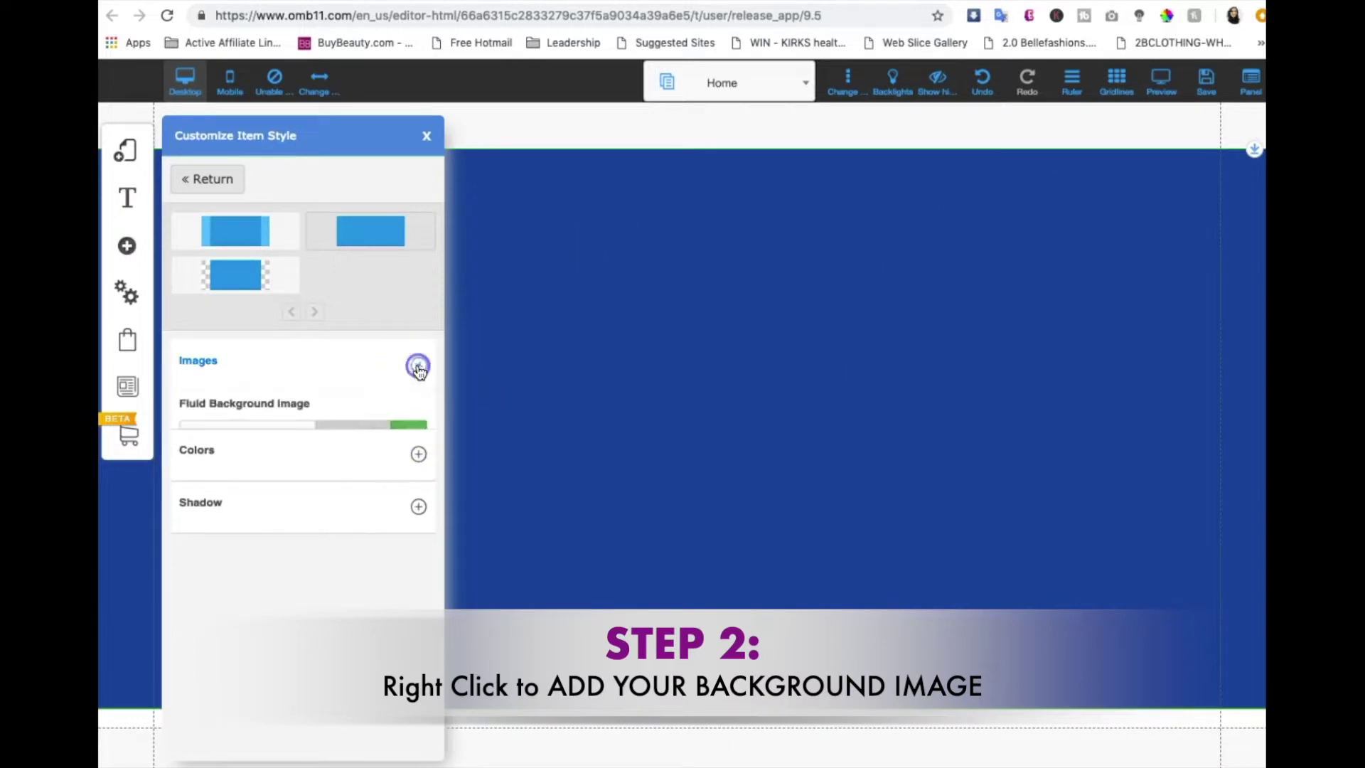
{"action": "left_click", "coordinate": [396, 444]}
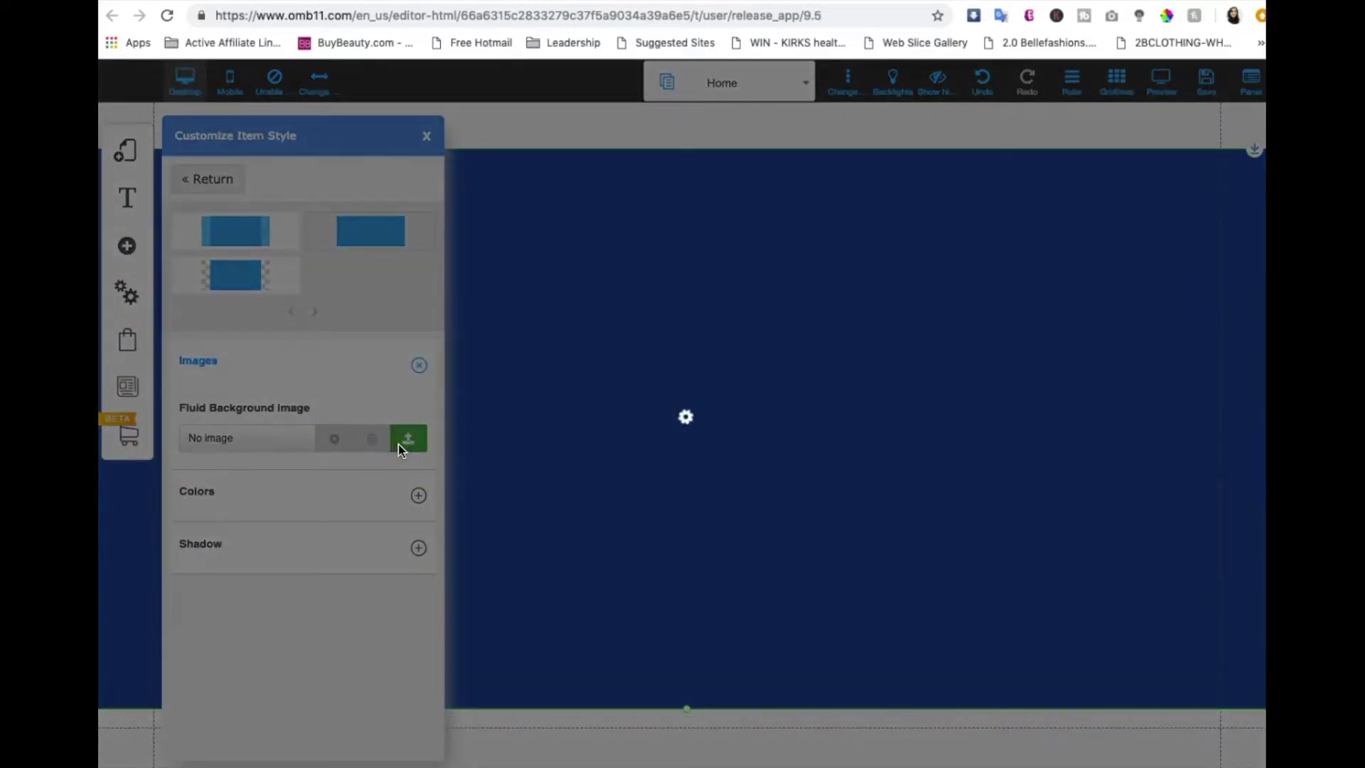
{"action": "left_click", "coordinate": [410, 446]}
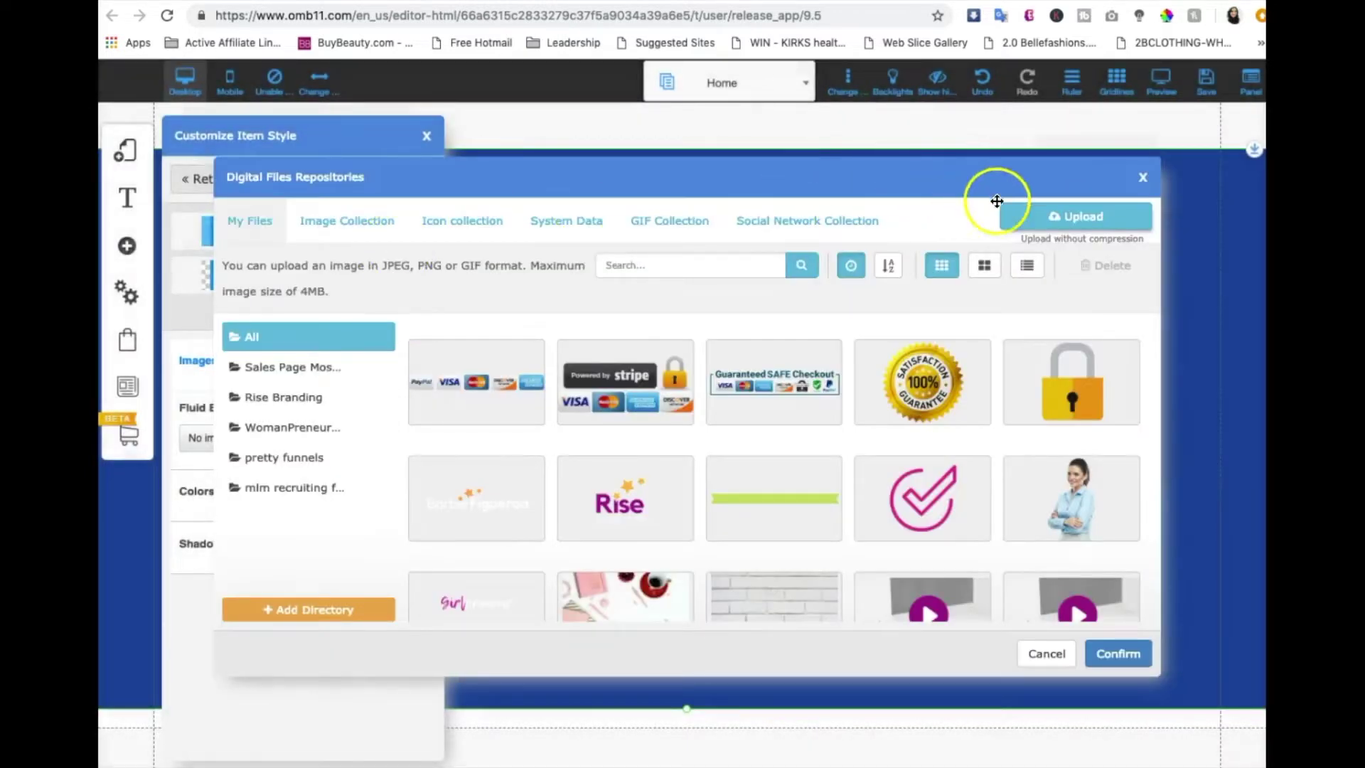
- Upload the blank blue background JPG from Downloads and apply it as the banner's background image
{"action": "left_click", "coordinate": [1058, 215]}
{"action": "left_click", "coordinate": [644, 98]}
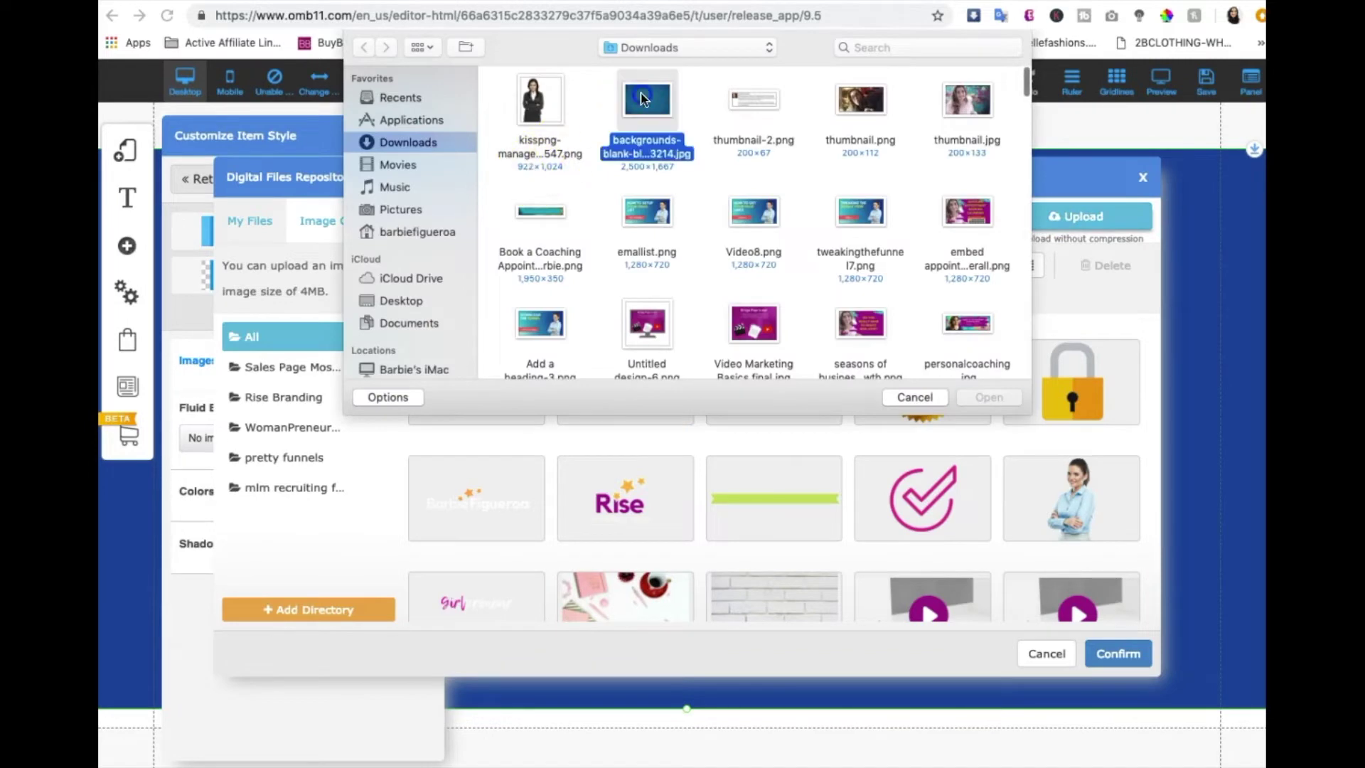
{"action": "left_click", "coordinate": [989, 397]}
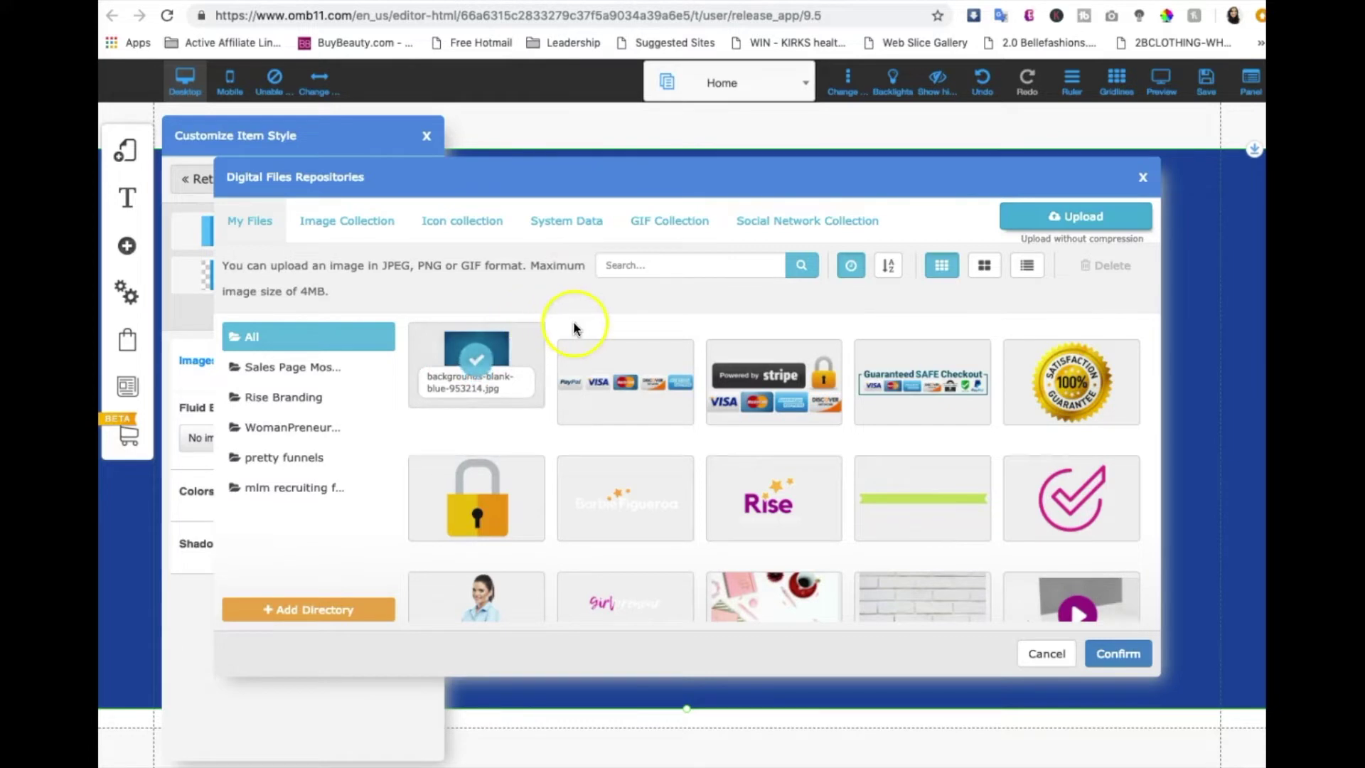
{"action": "left_click", "coordinate": [500, 347]}
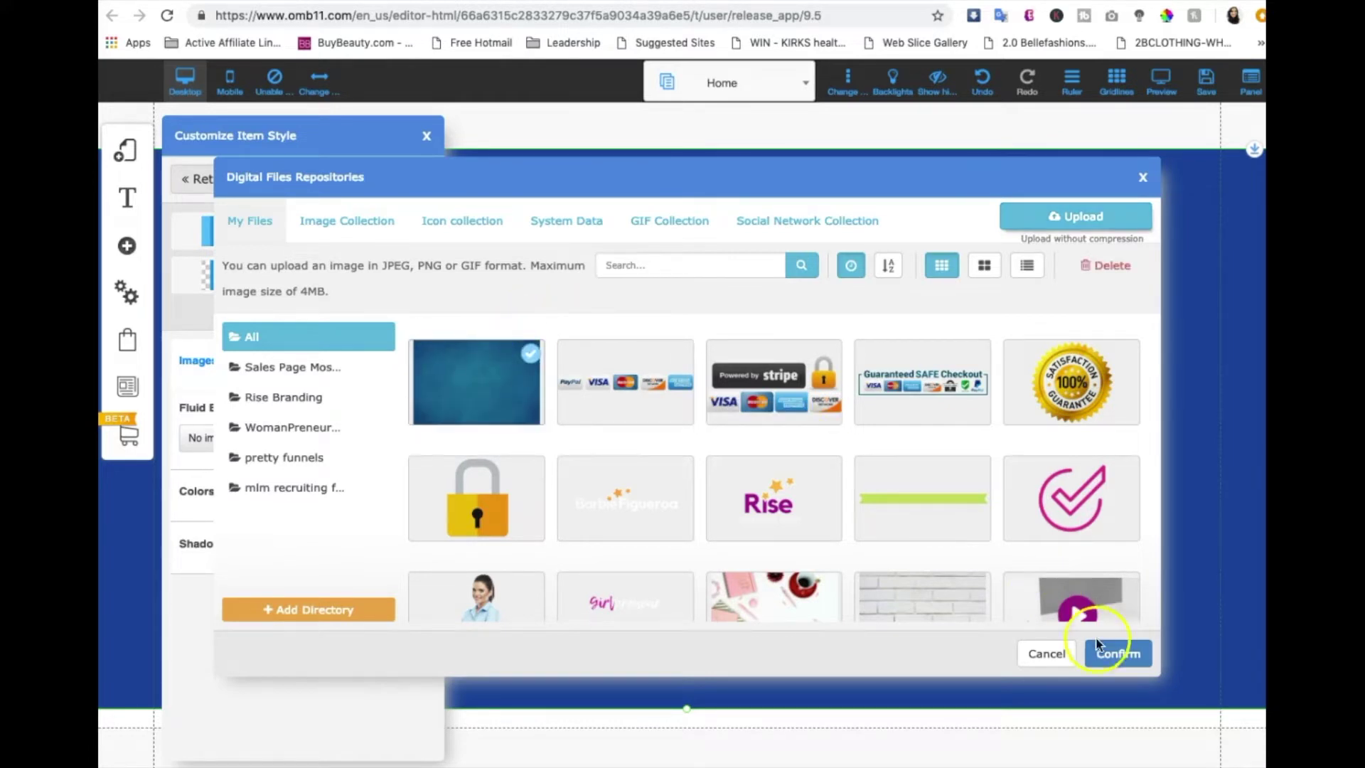
{"action": "left_click", "coordinate": [1118, 653]}
{"action": "left_click", "coordinate": [1103, 527]}
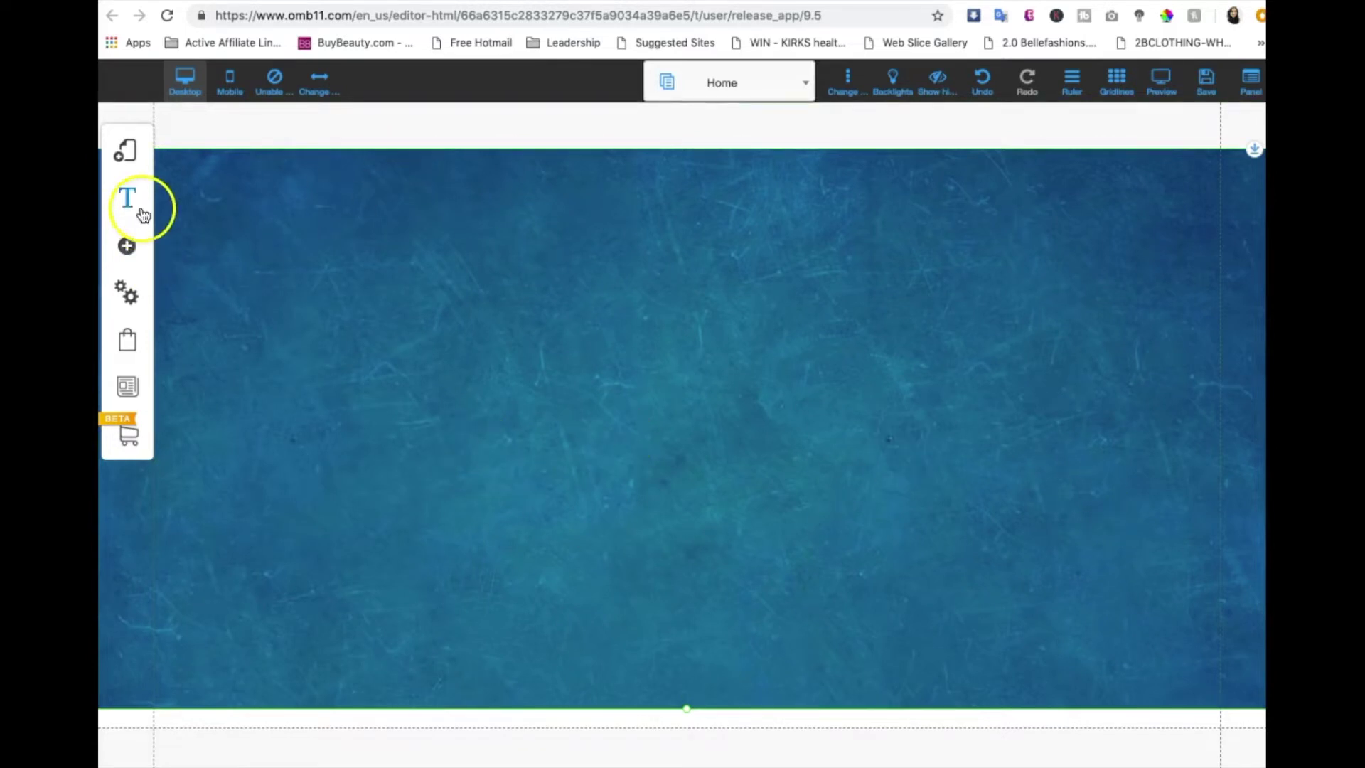
- Add a standard image element to the page and place it over the right part of the banner
{"action": "left_click", "coordinate": [128, 249]}
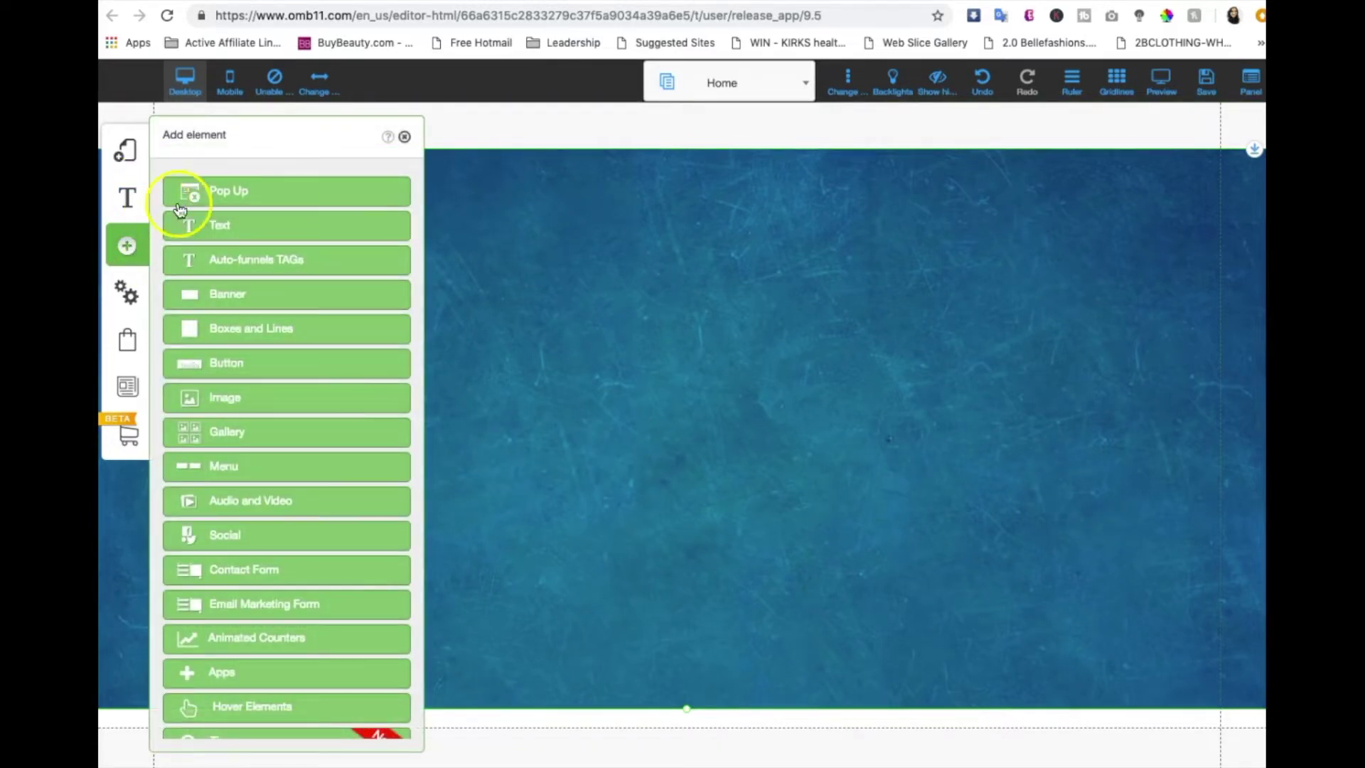
{"action": "left_click", "coordinate": [237, 404]}
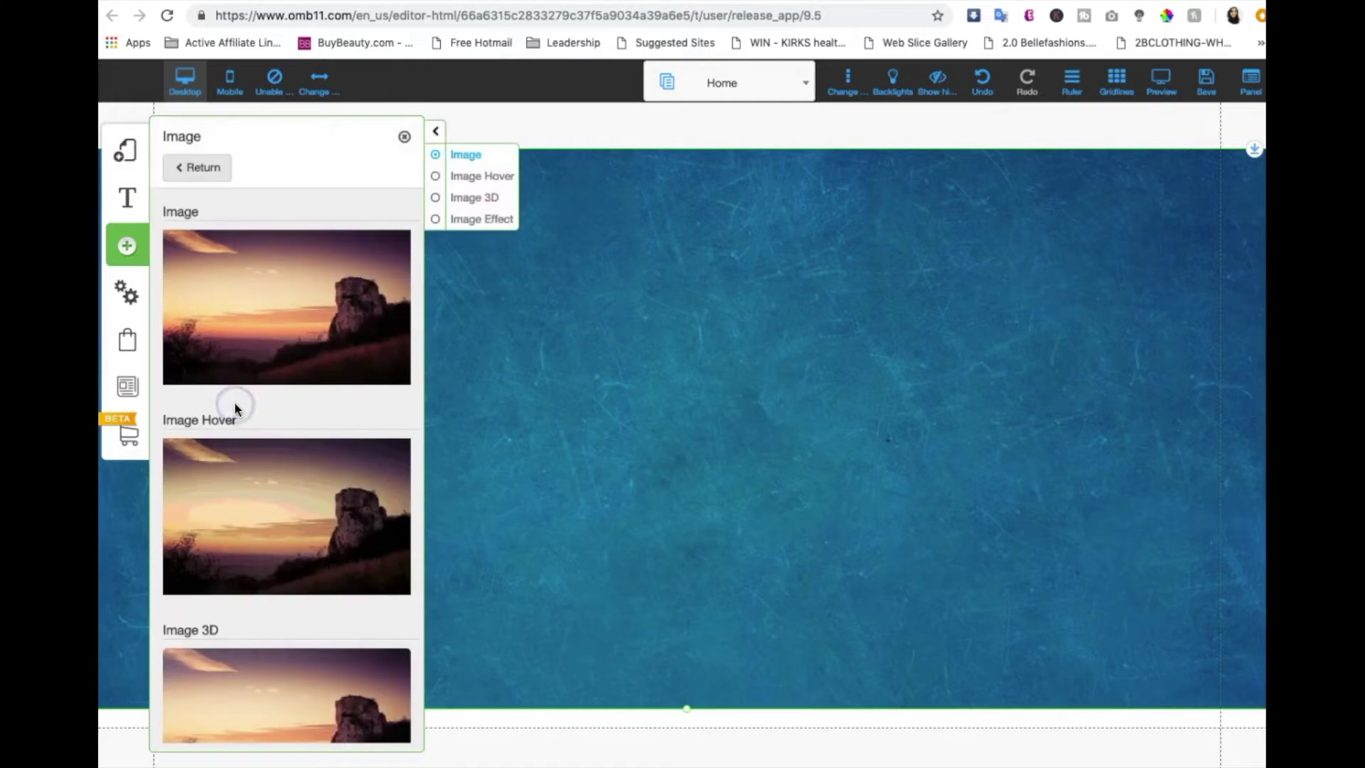
{"action": "left_click", "coordinate": [285, 310]}
{"action": "left_click", "coordinate": [921, 235]}
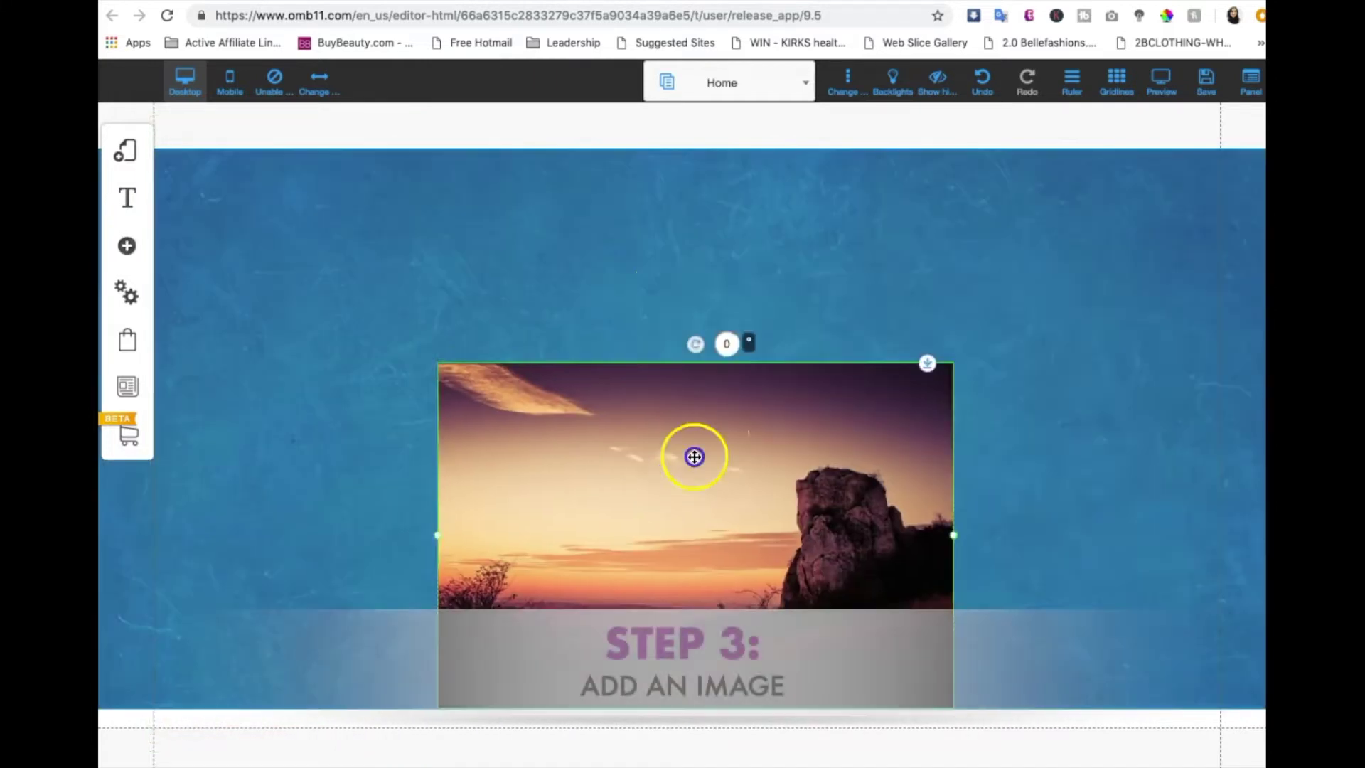
{"action": "left_click_drag", "start_coordinate": [695, 454], "coordinate": [927, 408]}
- Replace the placeholder sunset picture with BusinessWoman.png uploaded from the Desktop folder
{"action": "right_click", "coordinate": [884, 481]}
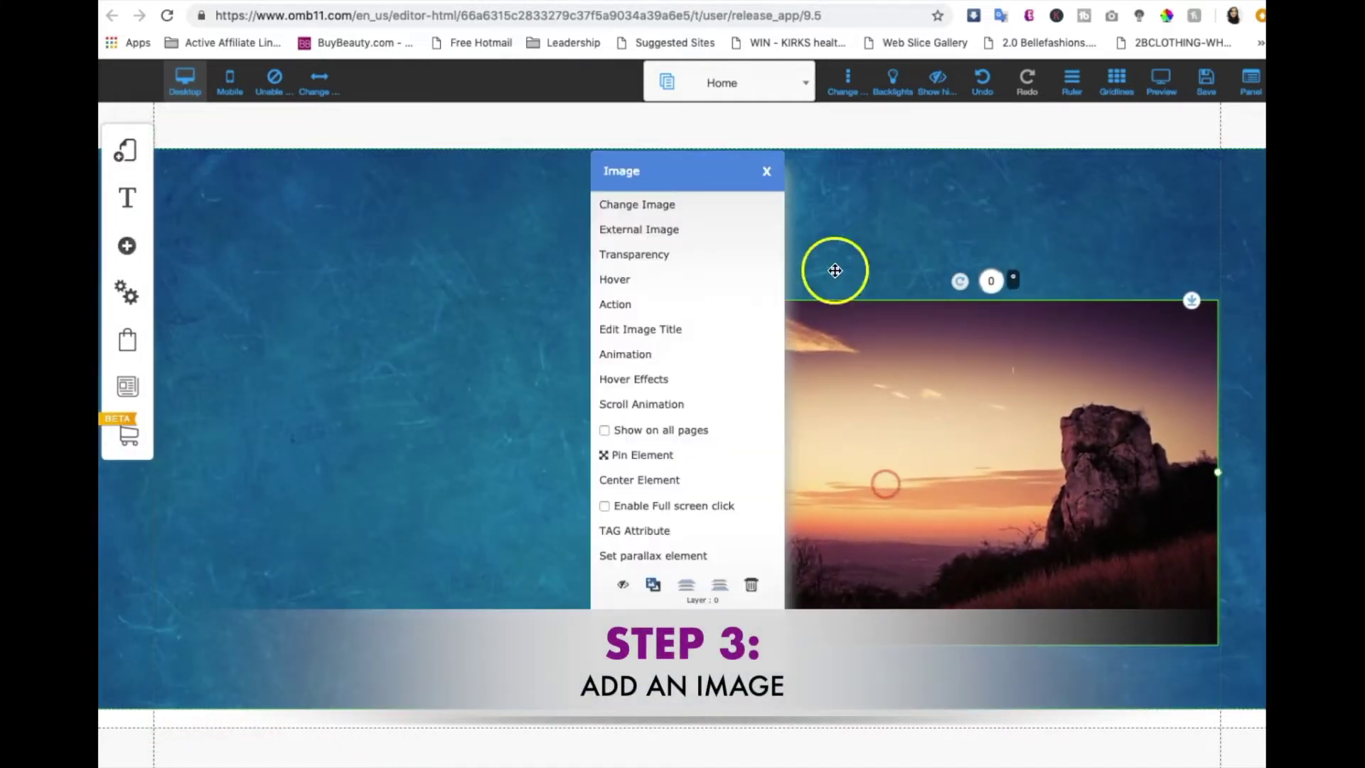
{"action": "left_click", "coordinate": [610, 202]}
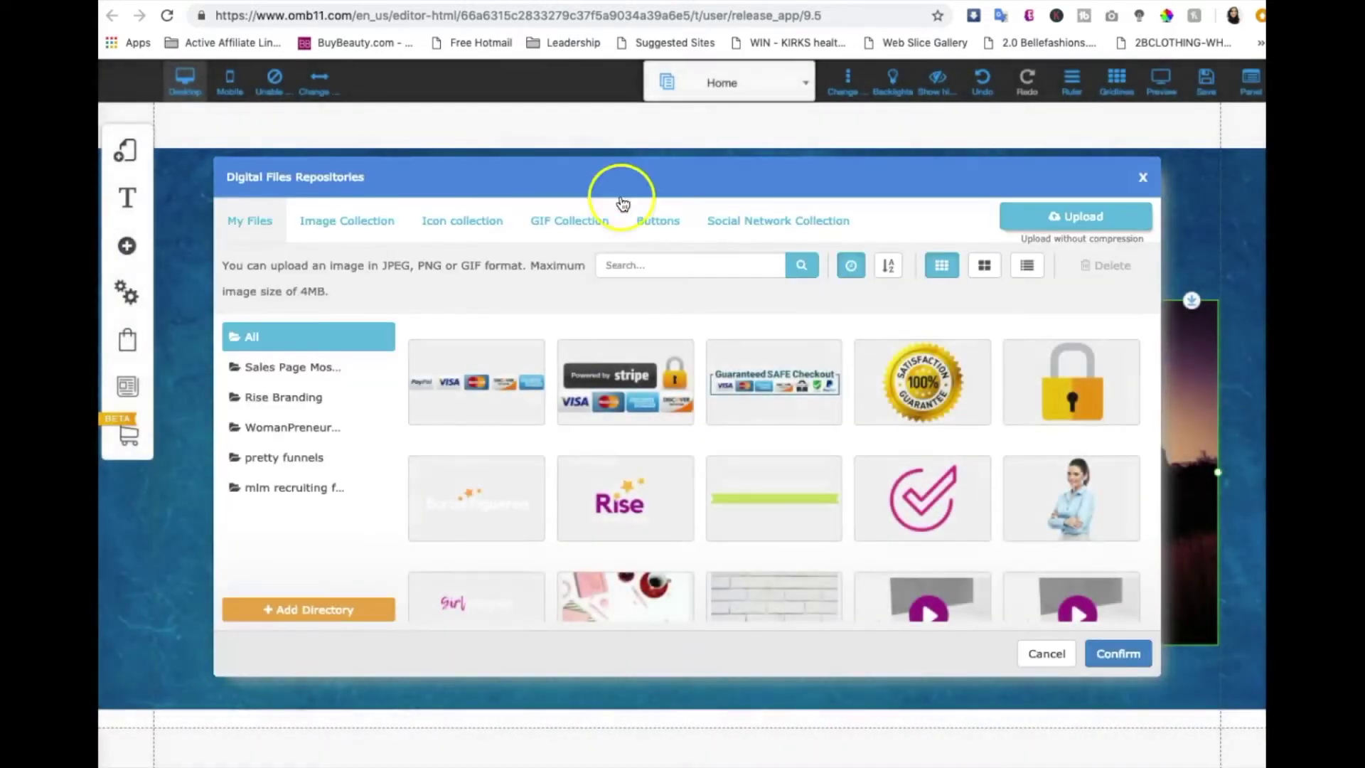
{"action": "left_click", "coordinate": [1052, 217]}
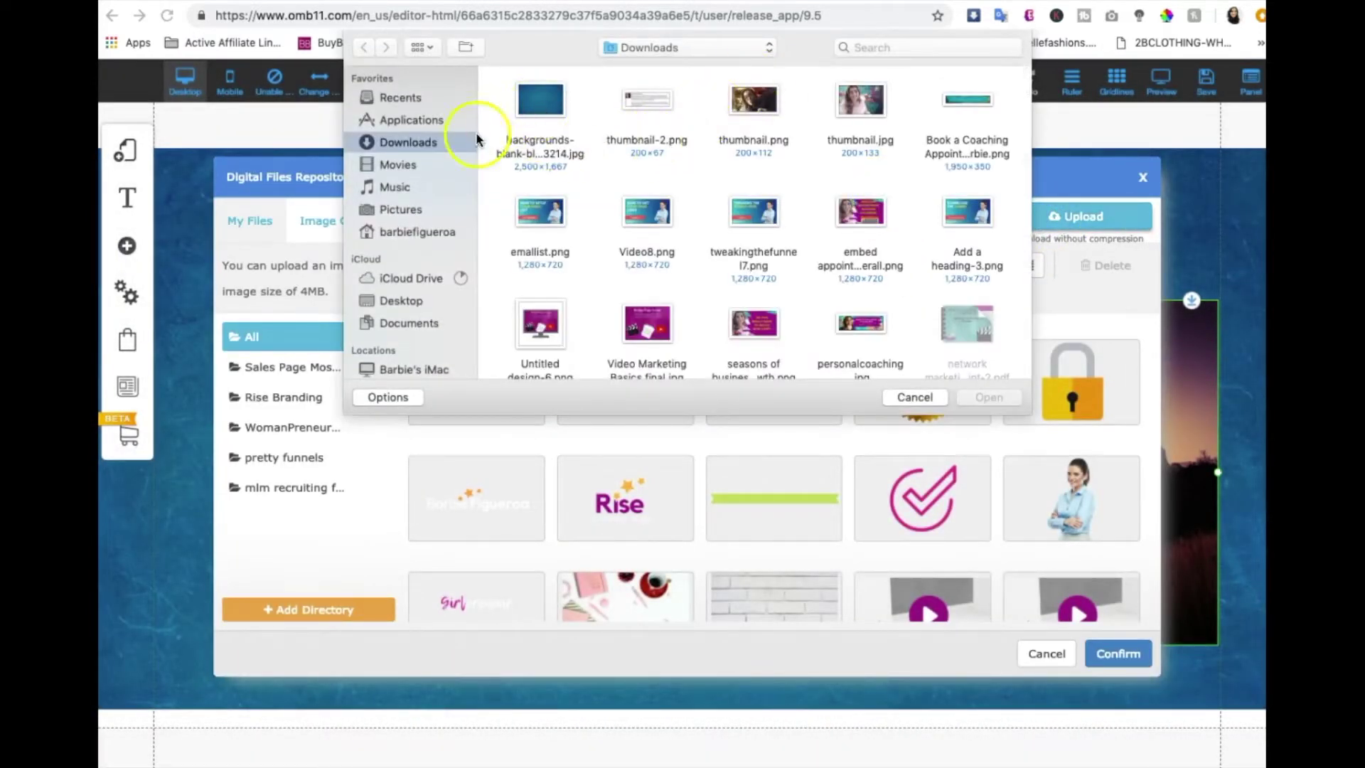
{"action": "left_click", "coordinate": [401, 300]}
{"action": "left_click", "coordinate": [567, 113]}
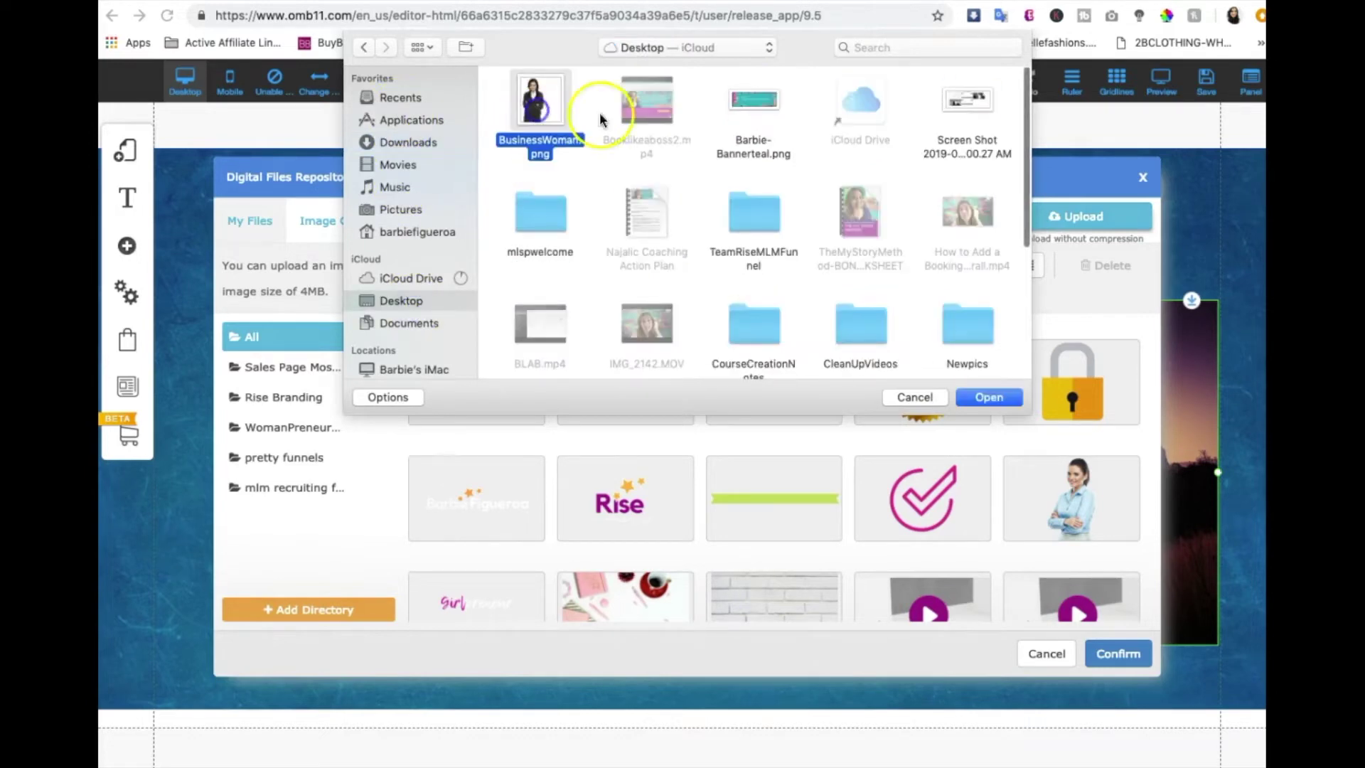
{"action": "left_click", "coordinate": [987, 395]}
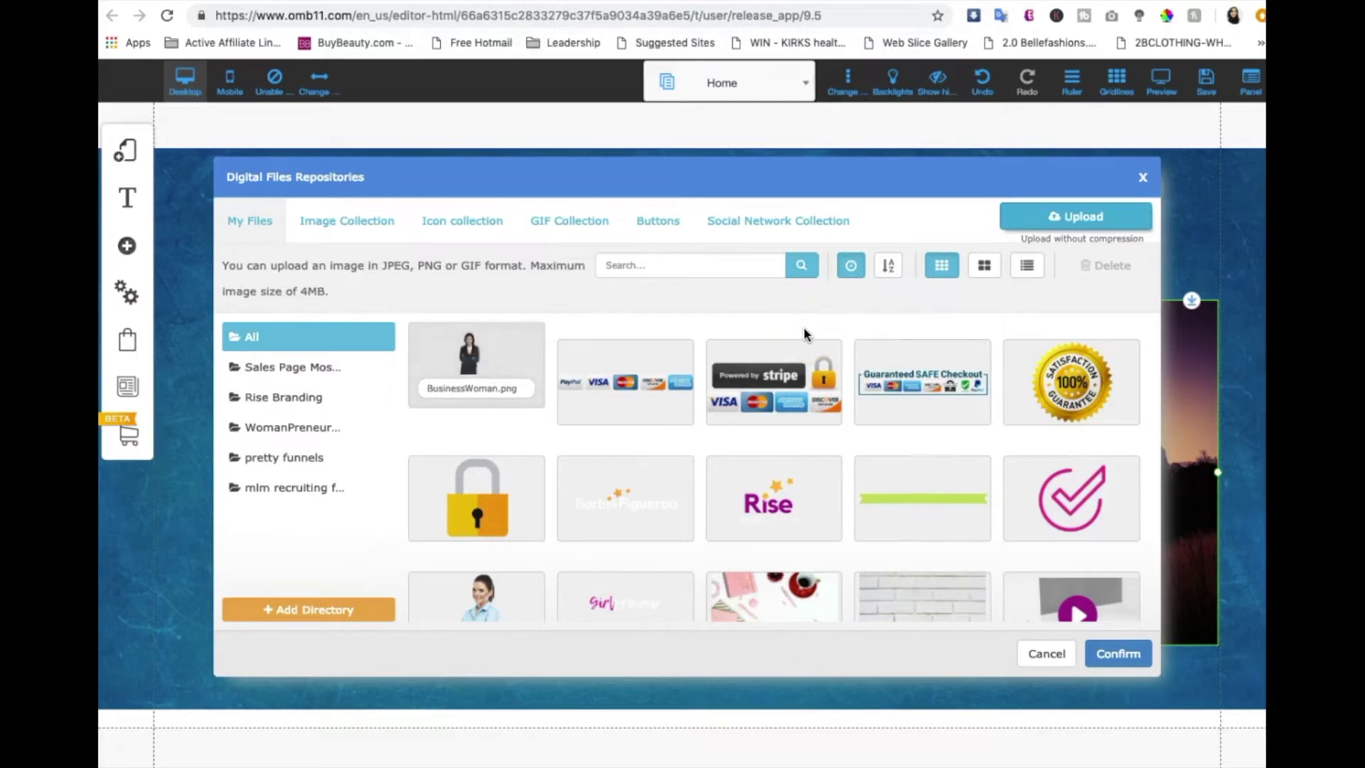
{"action": "left_click", "coordinate": [520, 346]}
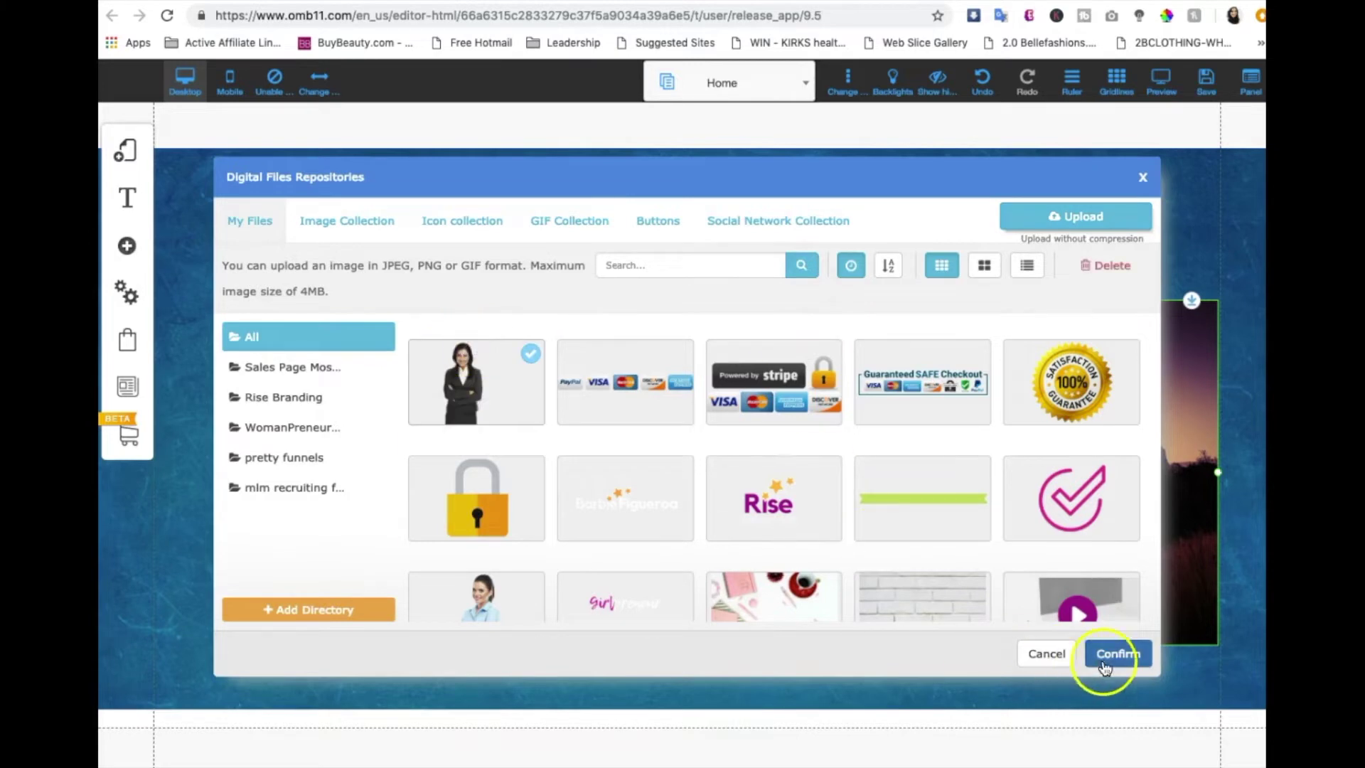
{"action": "left_click", "coordinate": [1128, 658]}
- Scale down the businesswoman image and position it at the right of the banner, standing on its lower edge
{"action": "left_click_drag", "start_coordinate": [884, 619], "coordinate": [965, 481]}
{"action": "left_click_drag", "start_coordinate": [783, 444], "coordinate": [856, 427]}
{"action": "left_click_drag", "start_coordinate": [979, 425], "coordinate": [889, 485]}
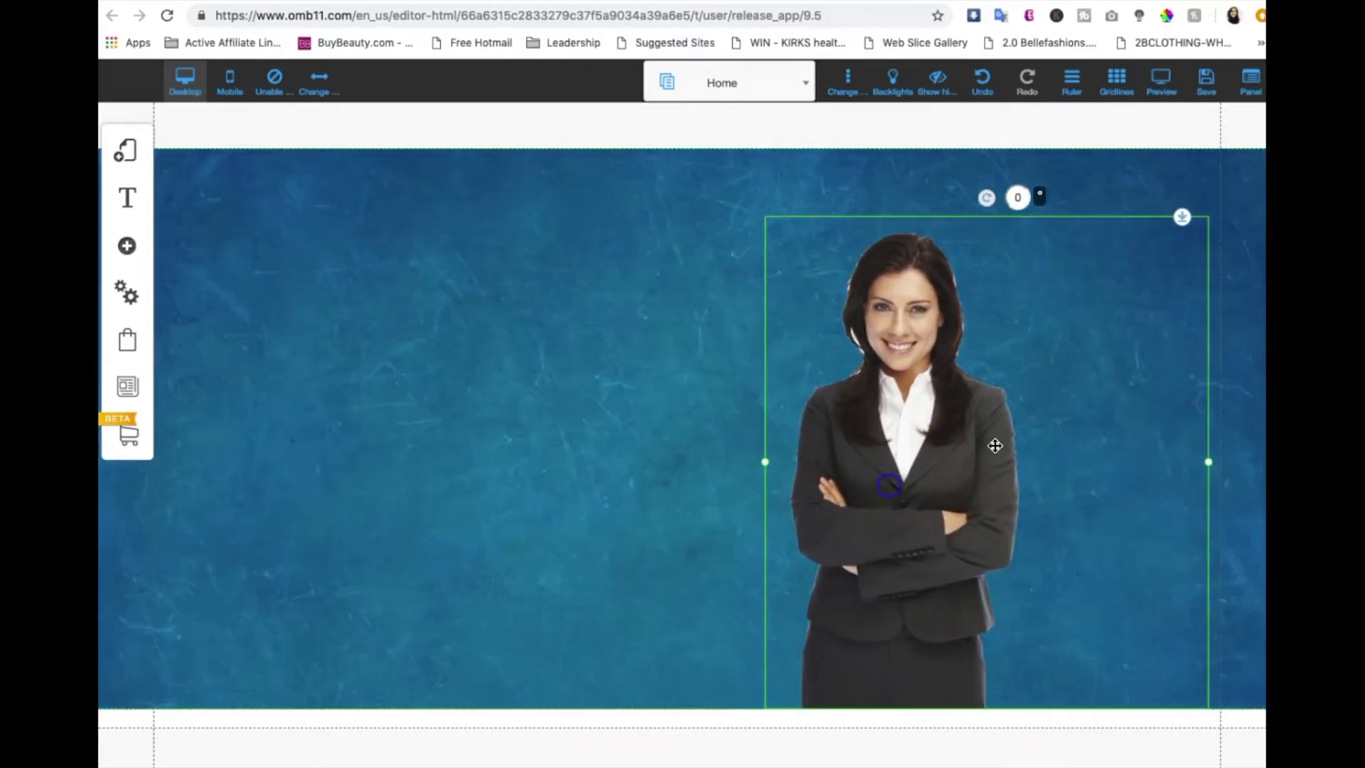
{"action": "left_click_drag", "start_coordinate": [1208, 462], "coordinate": [1137, 451]}
{"action": "left_click", "coordinate": [969, 430]}
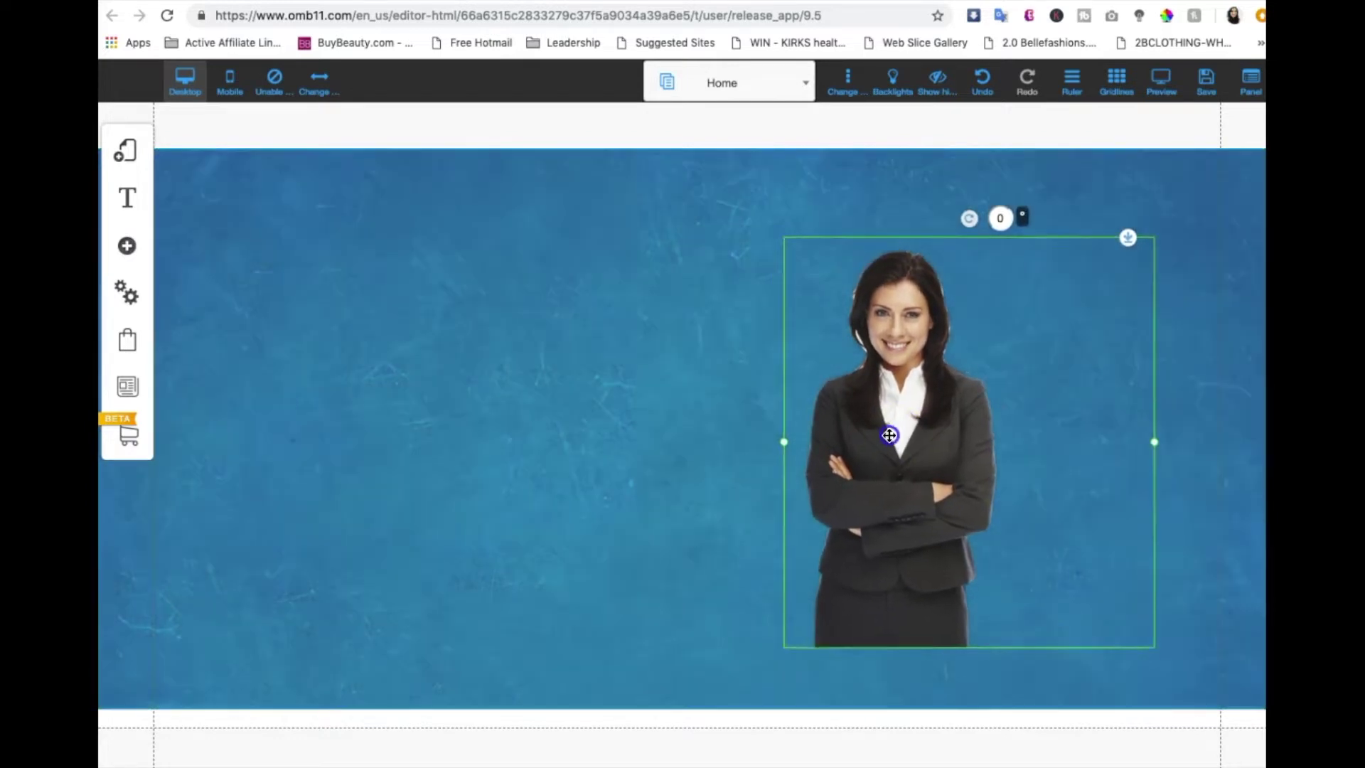
{"action": "left_click_drag", "start_coordinate": [924, 475], "coordinate": [935, 492]}
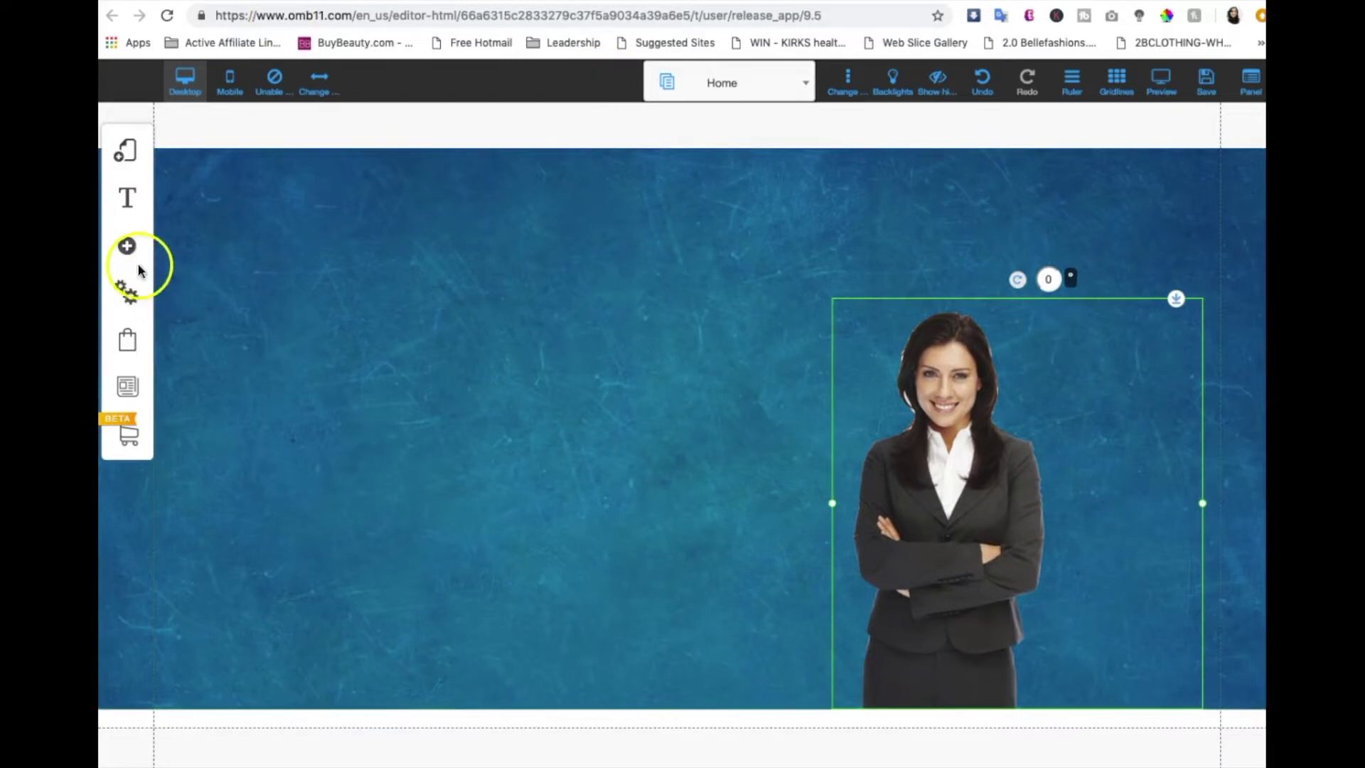
- Edit the H1 style in the default font group and set its desktop font family to Lato Bold
{"action": "left_click", "coordinate": [137, 263]}
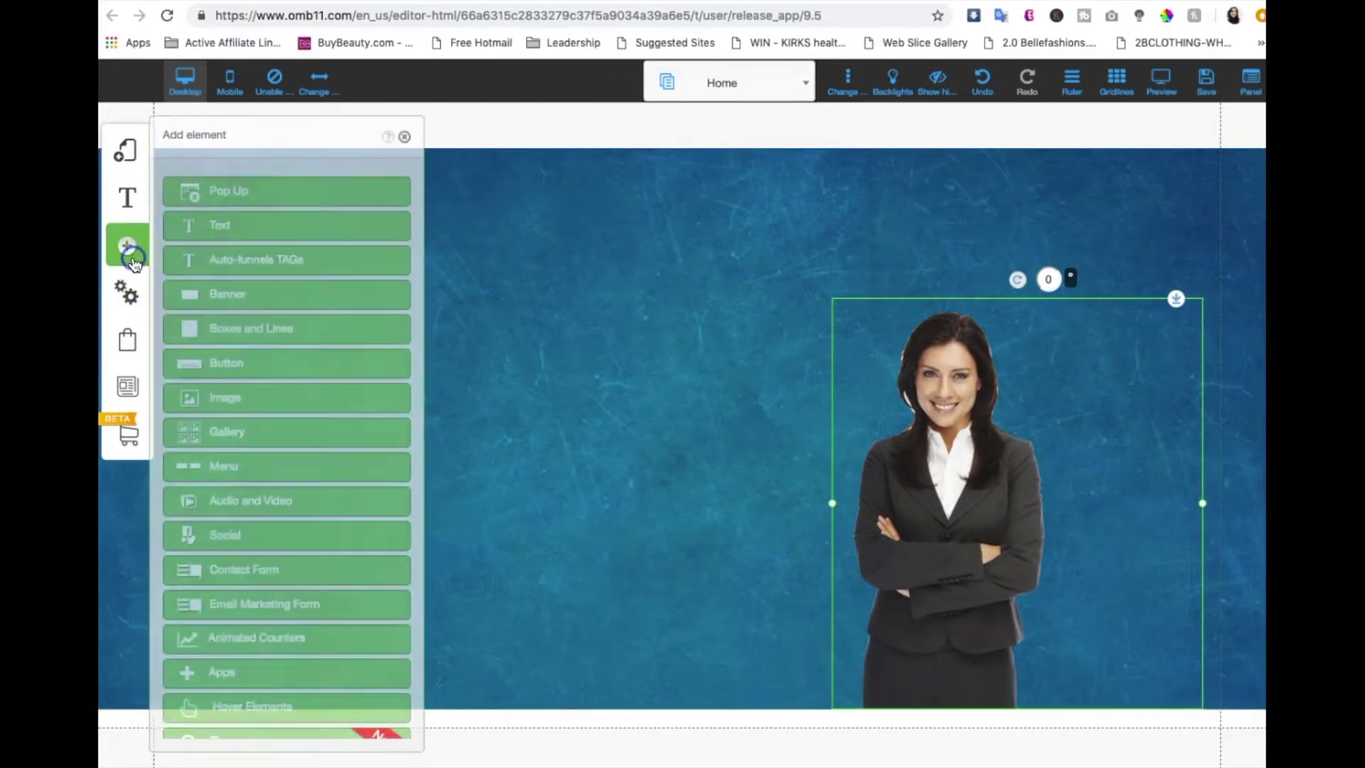
{"action": "left_click", "coordinate": [129, 206]}
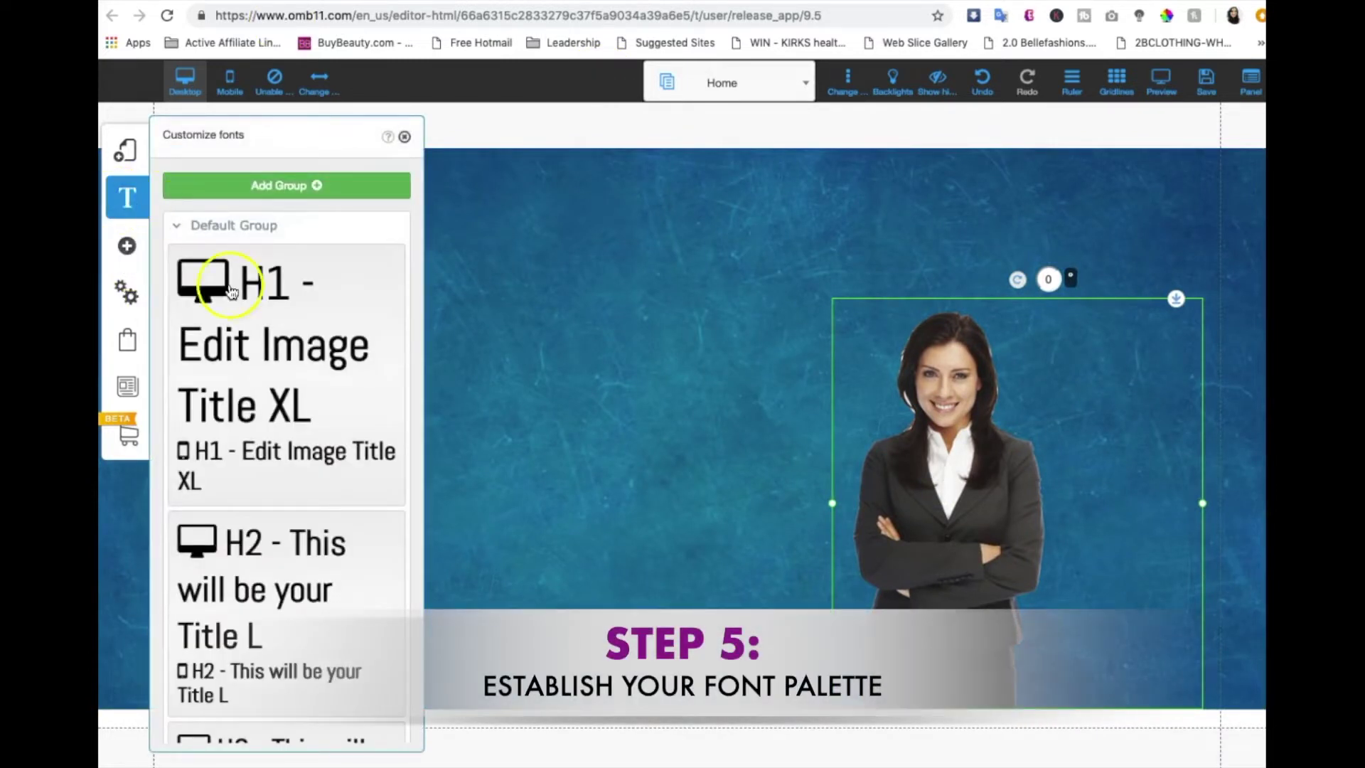
{"action": "left_click", "coordinate": [243, 306]}
{"action": "left_click", "coordinate": [509, 235]}
{"action": "type", "text": "Lato"}
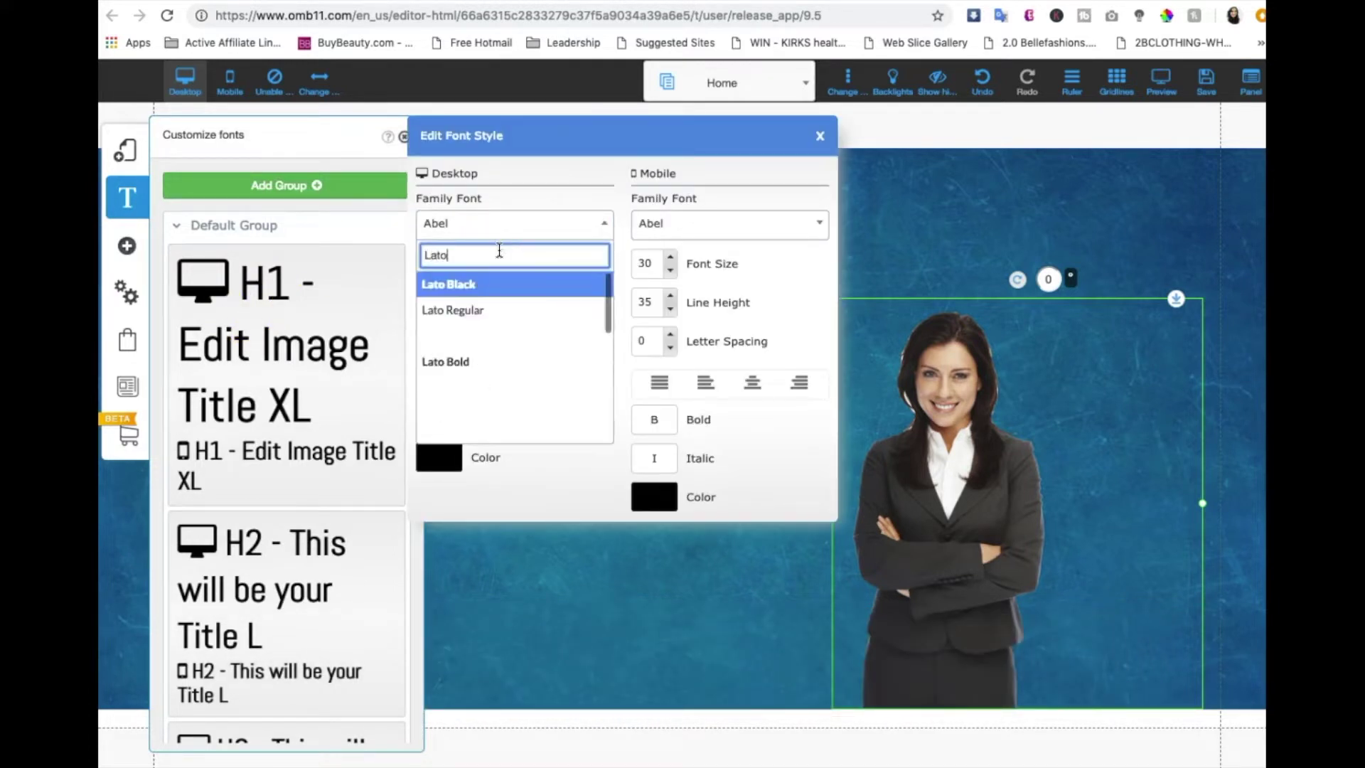
{"action": "left_click", "coordinate": [465, 361]}
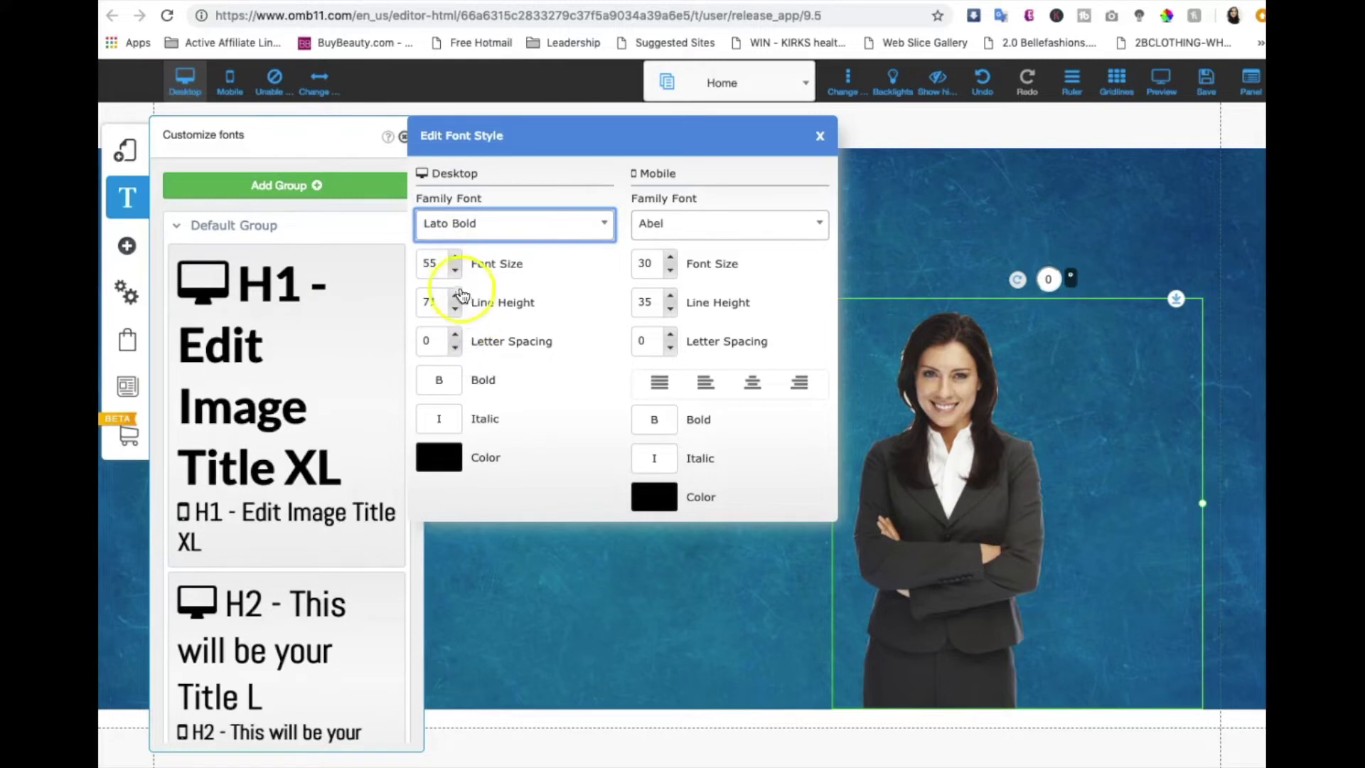
- Set the desktop font size of the H1 style to 45
{"action": "left_click_drag", "start_coordinate": [441, 265], "coordinate": [422, 262]}
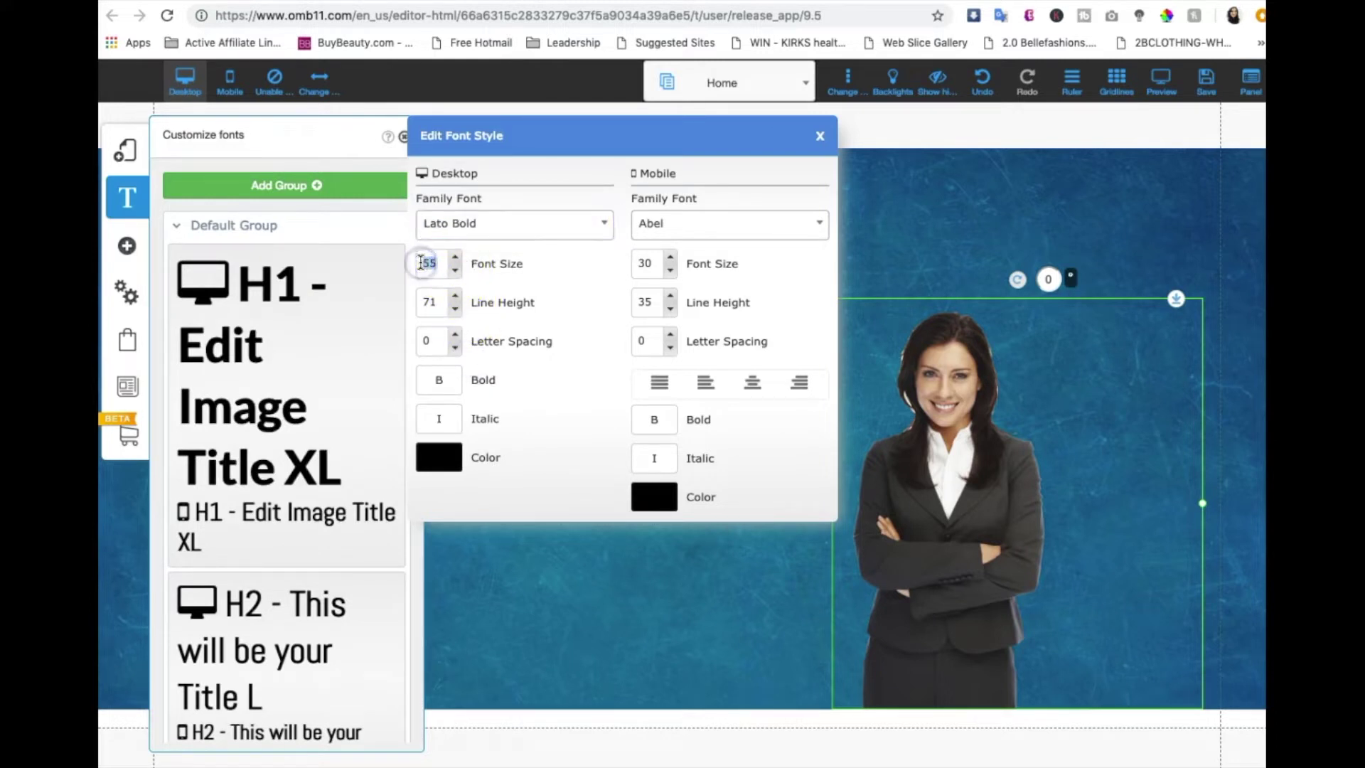
{"action": "left_click", "coordinate": [456, 271]}
{"action": "left_click", "coordinate": [455, 271]}
{"action": "left_click", "coordinate": [455, 271]}
{"action": "left_click", "coordinate": [456, 271]}
{"action": "left_click", "coordinate": [455, 271]}
{"action": "left_click", "coordinate": [455, 271]}
{"action": "left_click", "coordinate": [455, 271]}
{"action": "left_click", "coordinate": [455, 271]}
{"action": "left_click", "coordinate": [456, 271]}
{"action": "left_click", "coordinate": [455, 271]}
{"action": "left_click", "coordinate": [455, 271]}
{"action": "left_click", "coordinate": [455, 256]}
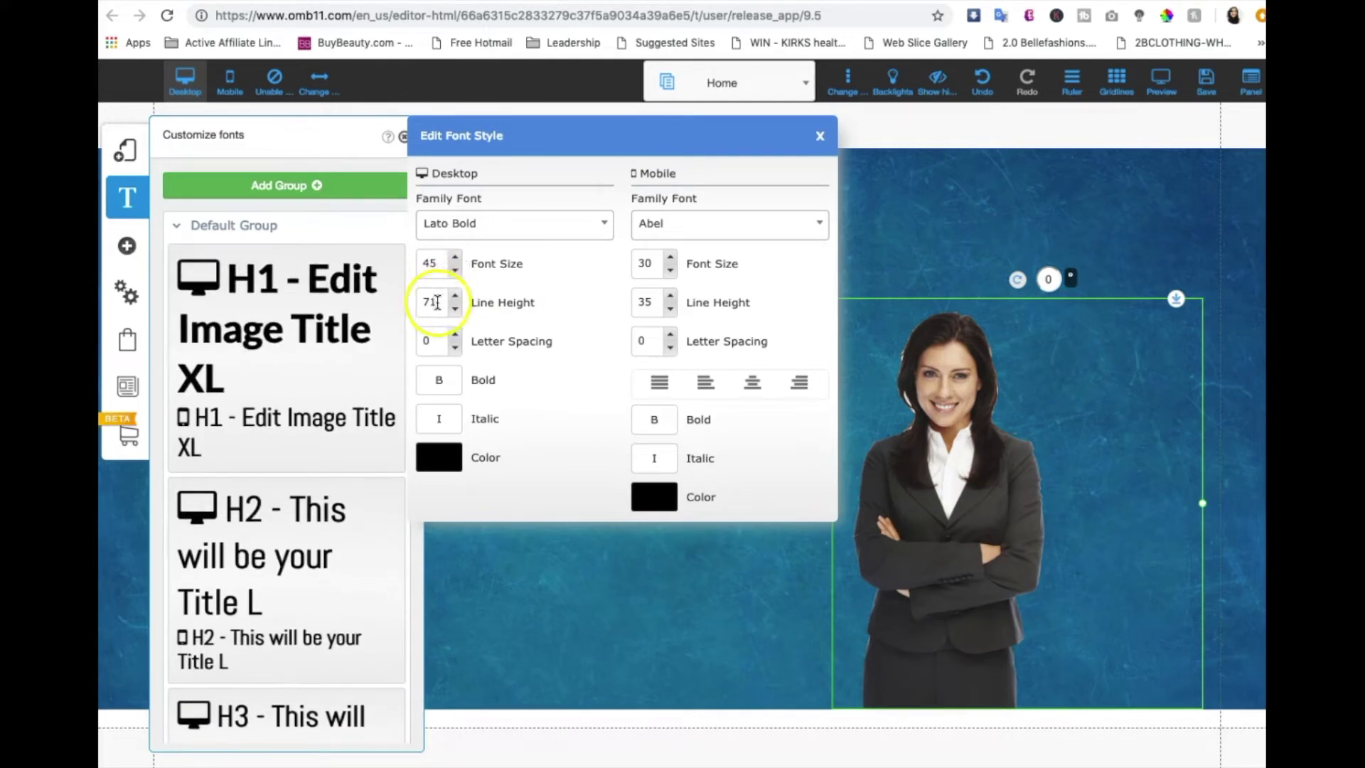
- Set the desktop line height of the H1 style to 45
{"action": "left_click", "coordinate": [455, 310]}
{"action": "left_click", "coordinate": [455, 310]}
{"action": "left_click", "coordinate": [455, 310]}
{"action": "left_click", "coordinate": [455, 310]}
{"action": "left_click", "coordinate": [455, 311]}
{"action": "left_click", "coordinate": [455, 312]}
{"action": "left_click", "coordinate": [455, 311]}
{"action": "left_click", "coordinate": [455, 312]}
{"action": "left_click", "coordinate": [455, 312]}
{"action": "left_click", "coordinate": [455, 312]}
{"action": "left_click", "coordinate": [455, 311]}
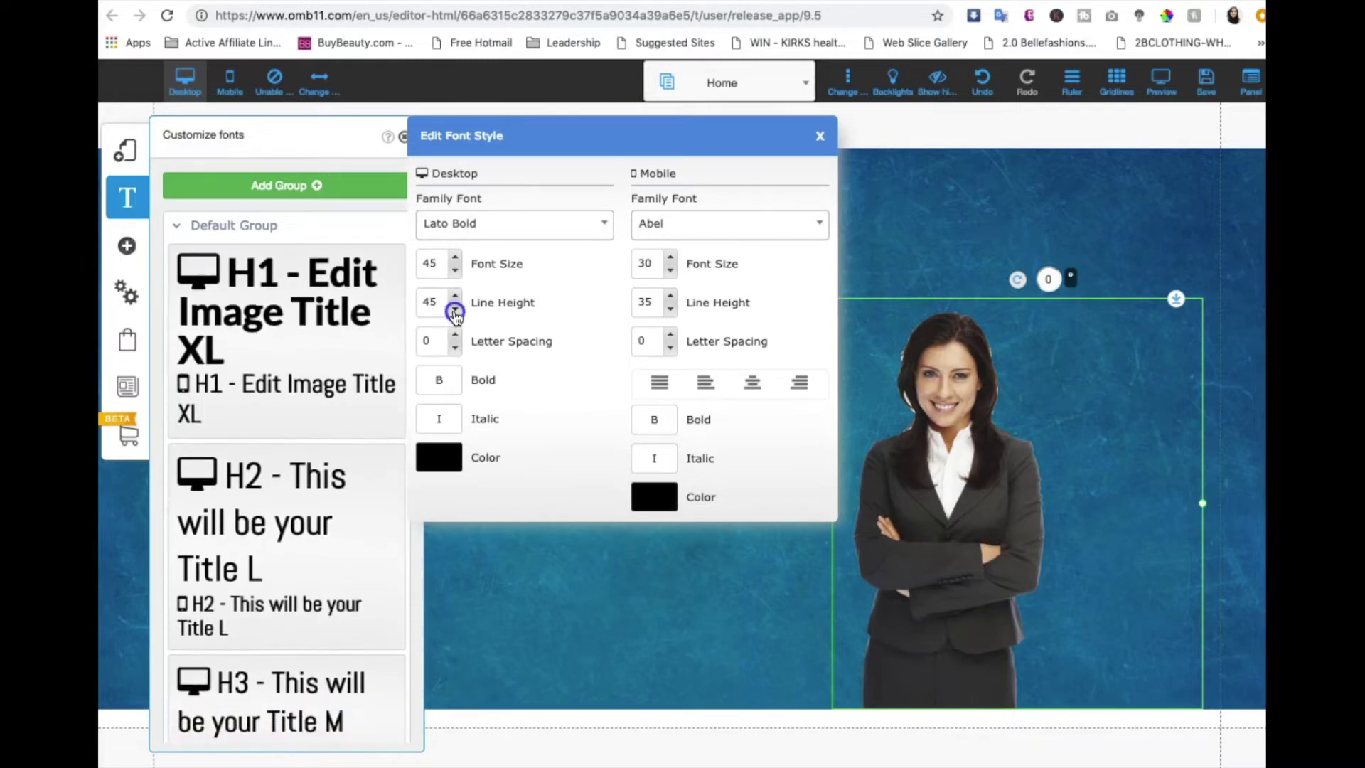
- Set the mobile font family of the H1 style to Lato Bold
{"action": "left_click", "coordinate": [298, 424]}
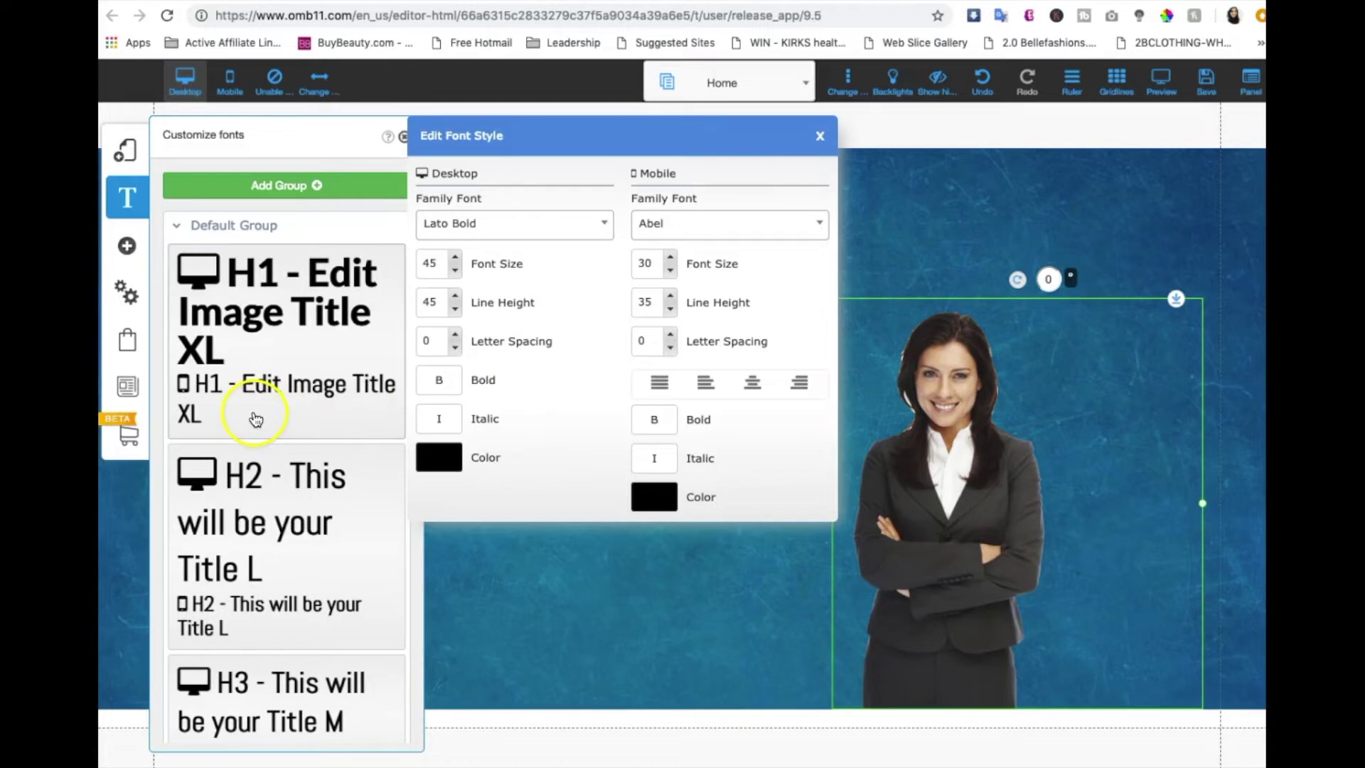
{"action": "left_click", "coordinate": [740, 234]}
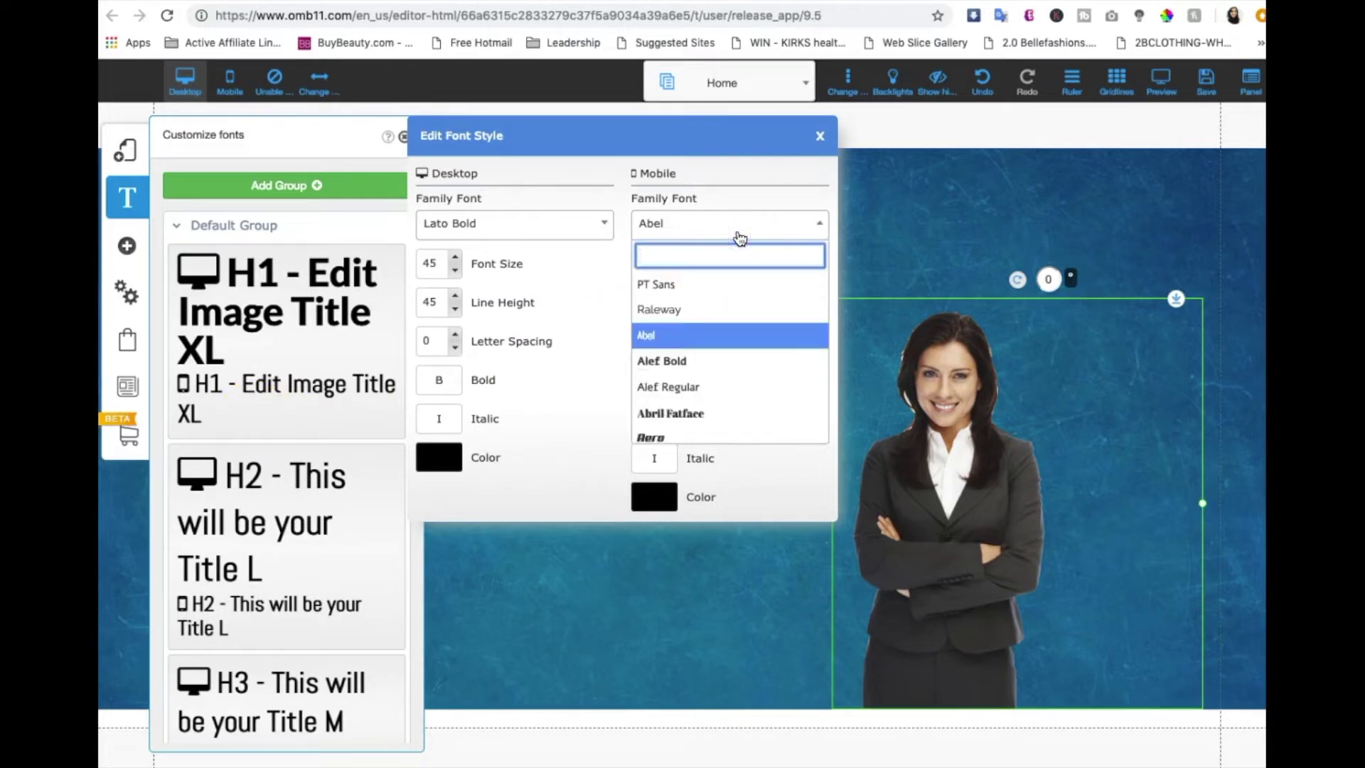
{"action": "type", "text": "Lat"}
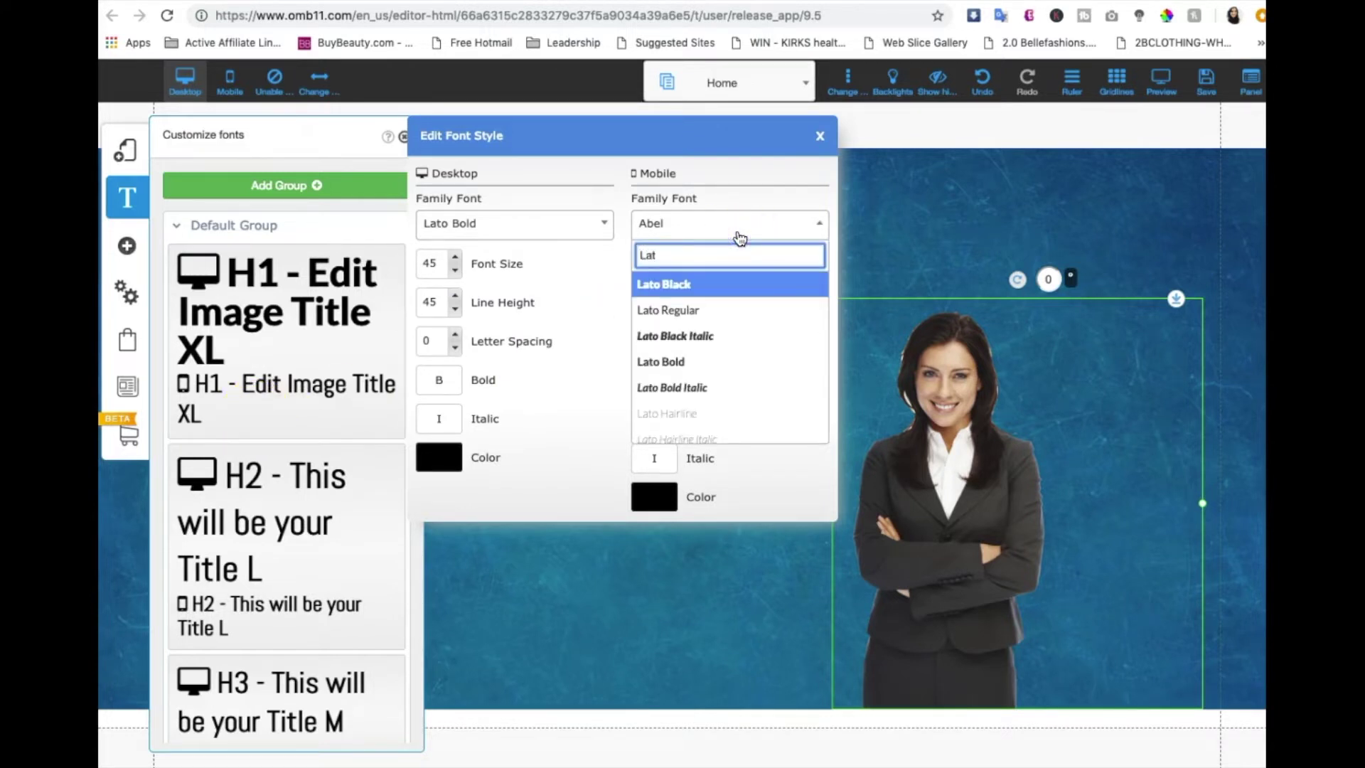
{"action": "left_click", "coordinate": [683, 361]}
- Set the mobile font size of the H1 style to 20
{"action": "left_click", "coordinate": [645, 263]}
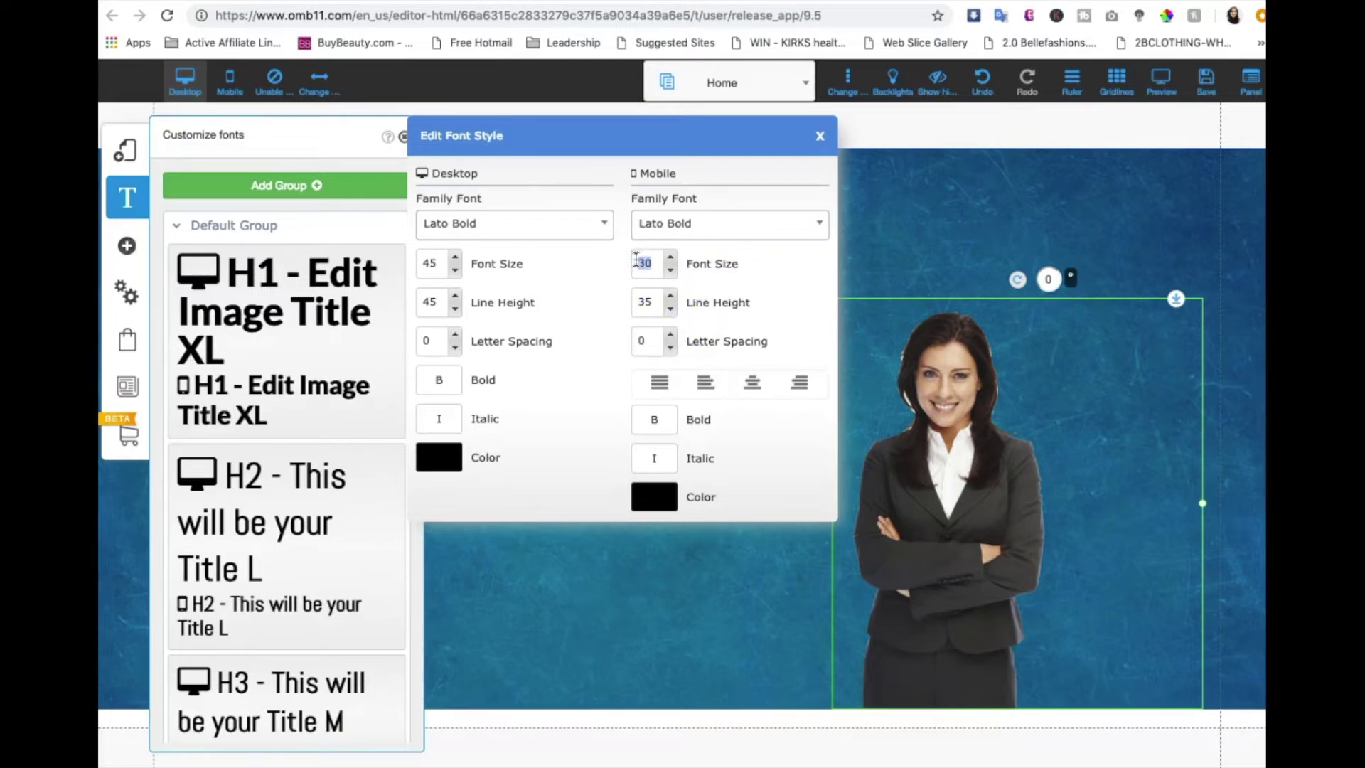
{"action": "left_click", "coordinate": [672, 273]}
{"action": "left_click", "coordinate": [671, 273]}
{"action": "left_click", "coordinate": [672, 274]}
{"action": "left_click", "coordinate": [672, 273]}
{"action": "left_click", "coordinate": [671, 273]}
{"action": "left_click", "coordinate": [672, 273]}
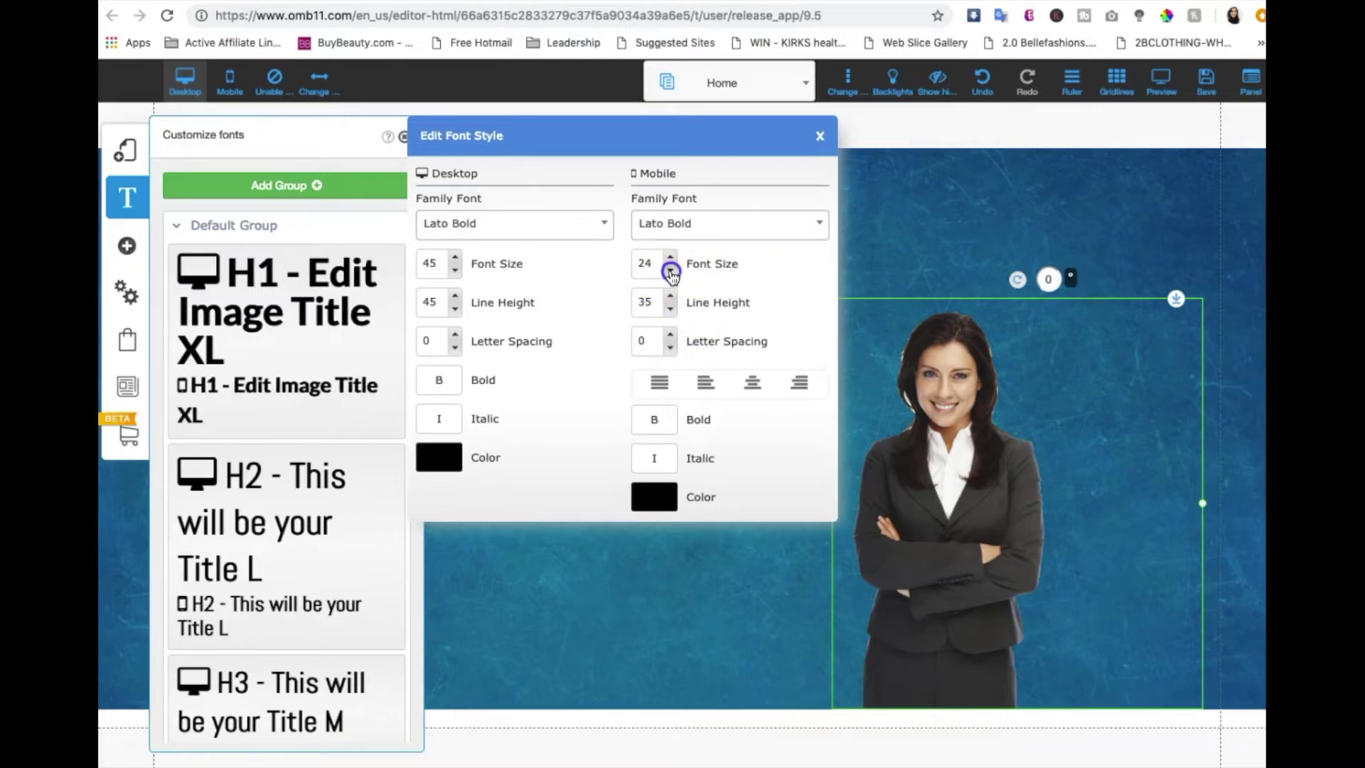
{"action": "left_click", "coordinate": [672, 274]}
{"action": "left_click", "coordinate": [672, 273]}
{"action": "left_click", "coordinate": [671, 273]}
{"action": "left_click", "coordinate": [671, 273]}
- Set the mobile line height of the H1 style to 20
{"action": "double_click", "coordinate": [671, 310]}
{"action": "left_click", "coordinate": [670, 310]}
{"action": "double_click", "coordinate": [671, 310]}
{"action": "double_click", "coordinate": [670, 310]}
{"action": "double_click", "coordinate": [671, 310]}
{"action": "double_click", "coordinate": [671, 310]}
{"action": "left_click", "coordinate": [670, 310]}
{"action": "double_click", "coordinate": [670, 310]}
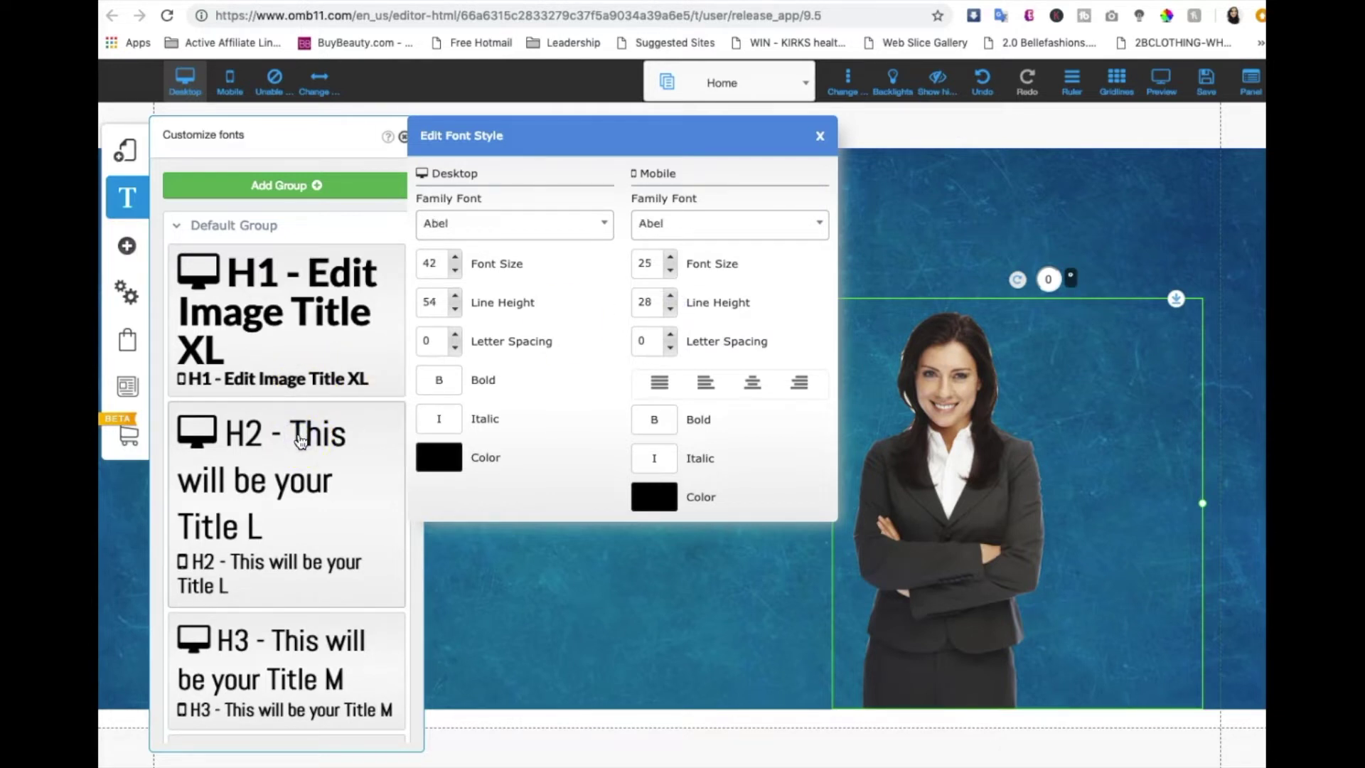
- Edit the H2 style in the default font group and set its desktop font family to Lato Bold
{"action": "left_click", "coordinate": [496, 233]}
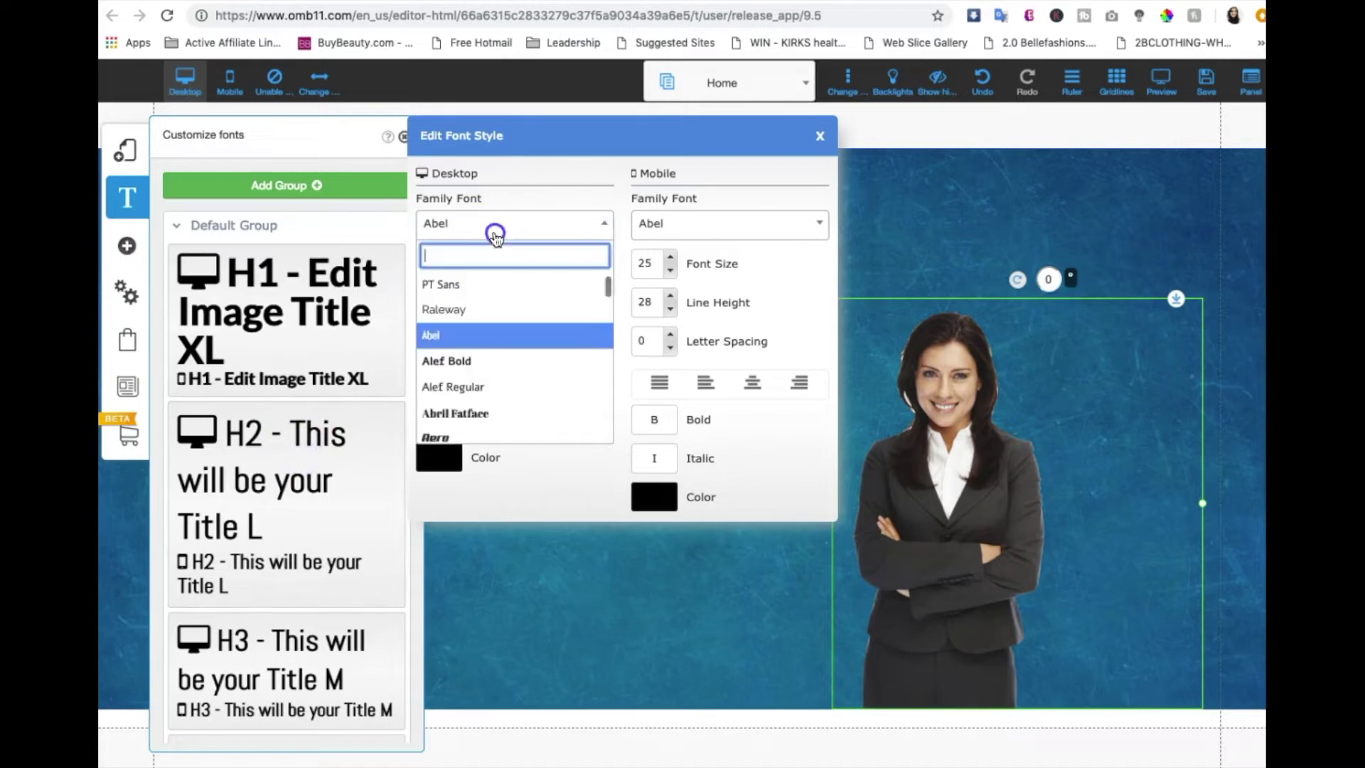
{"action": "type", "text": "lato"}
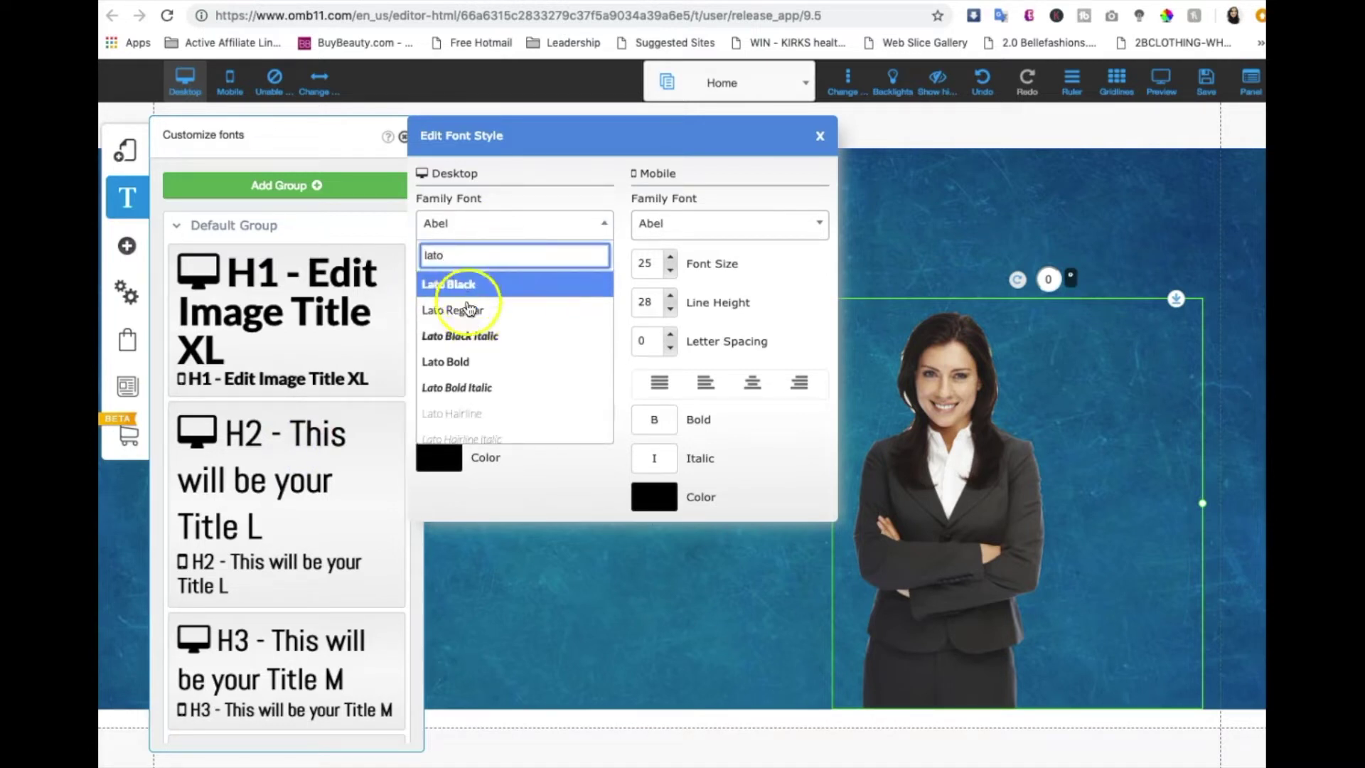
{"action": "left_click", "coordinate": [463, 362]}
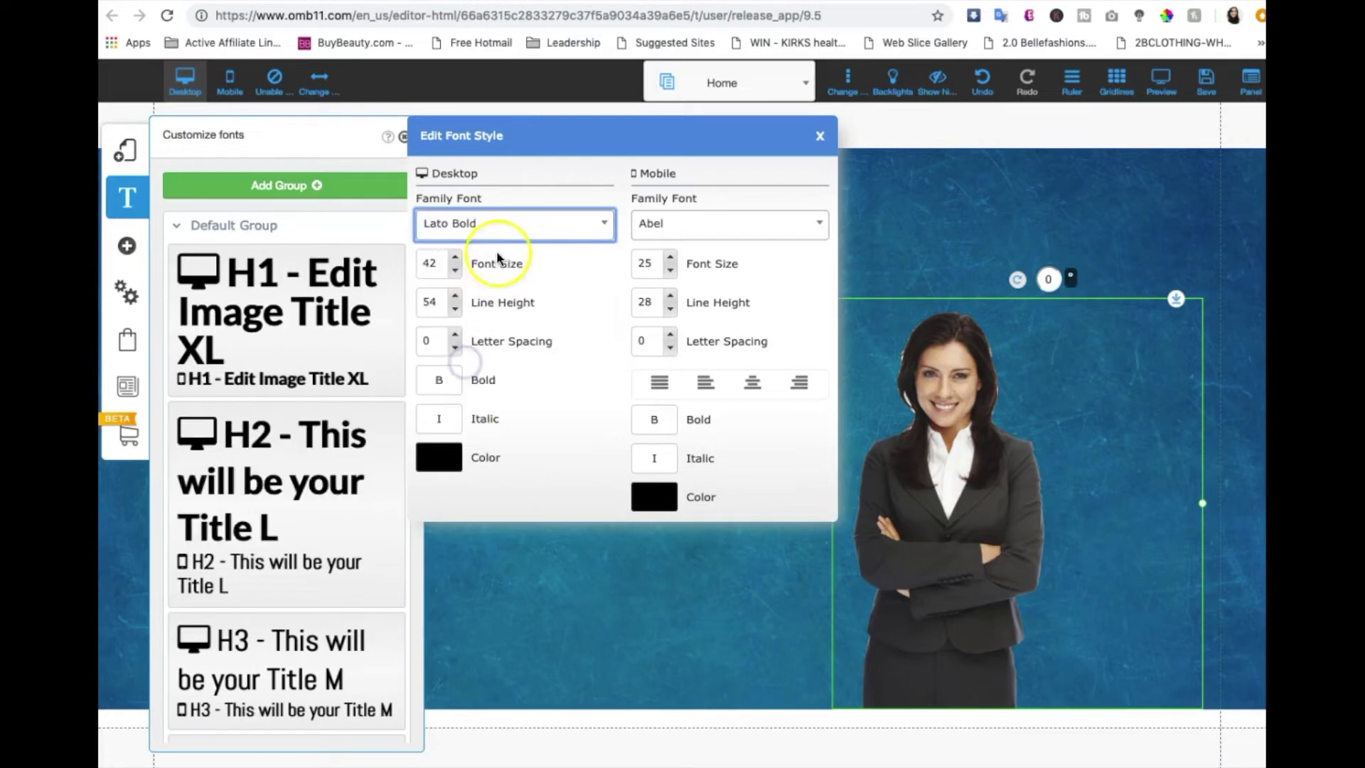
- Set the desktop font size of the H2 style to 33 and its desktop line height to 42
{"action": "left_click", "coordinate": [456, 272]}
{"action": "left_click", "coordinate": [455, 272]}
{"action": "left_click", "coordinate": [456, 271]}
{"action": "left_click", "coordinate": [456, 272]}
{"action": "left_click", "coordinate": [456, 271]}
{"action": "left_click", "coordinate": [456, 272]}
{"action": "left_click", "coordinate": [456, 272]}
{"action": "left_click", "coordinate": [456, 271]}
{"action": "left_click", "coordinate": [456, 272]}
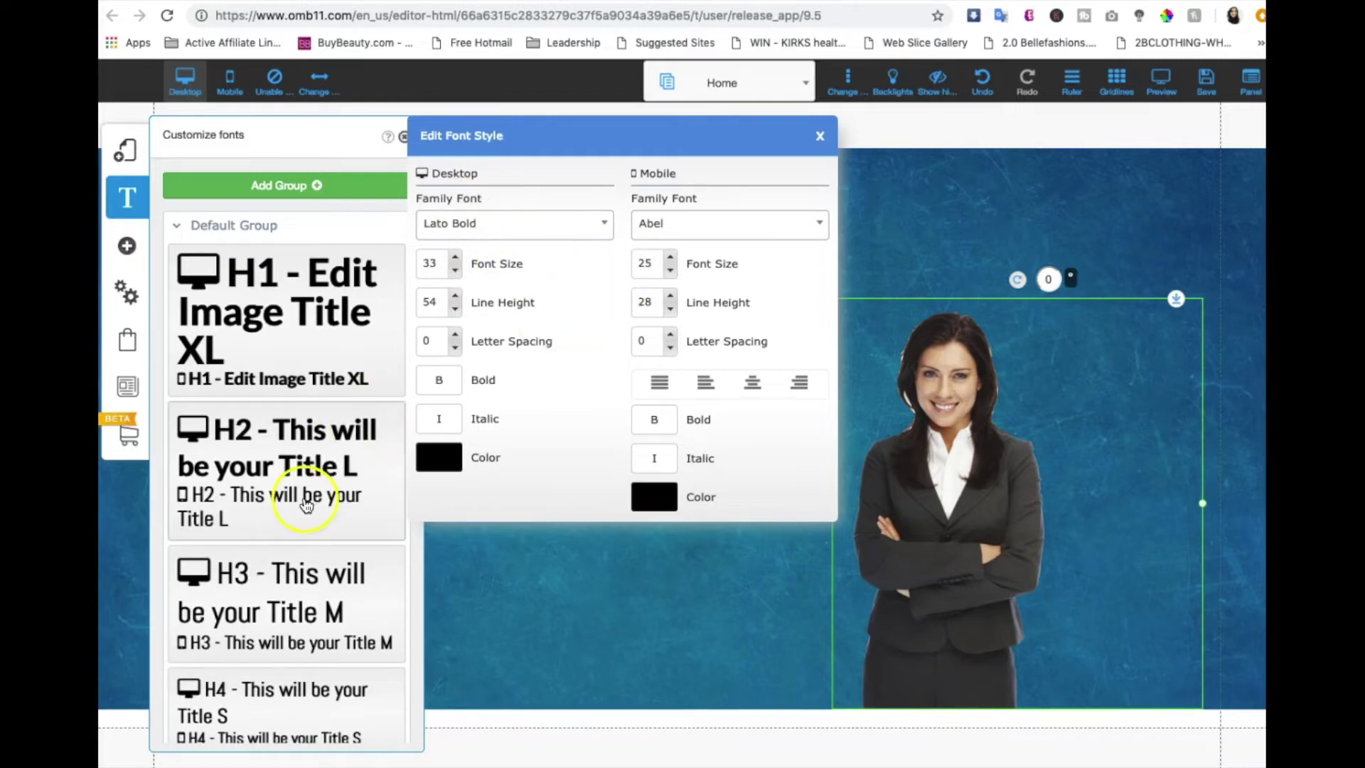
- Set the mobile font family of the H2 style to Lato Regular
{"action": "left_click", "coordinate": [711, 226]}
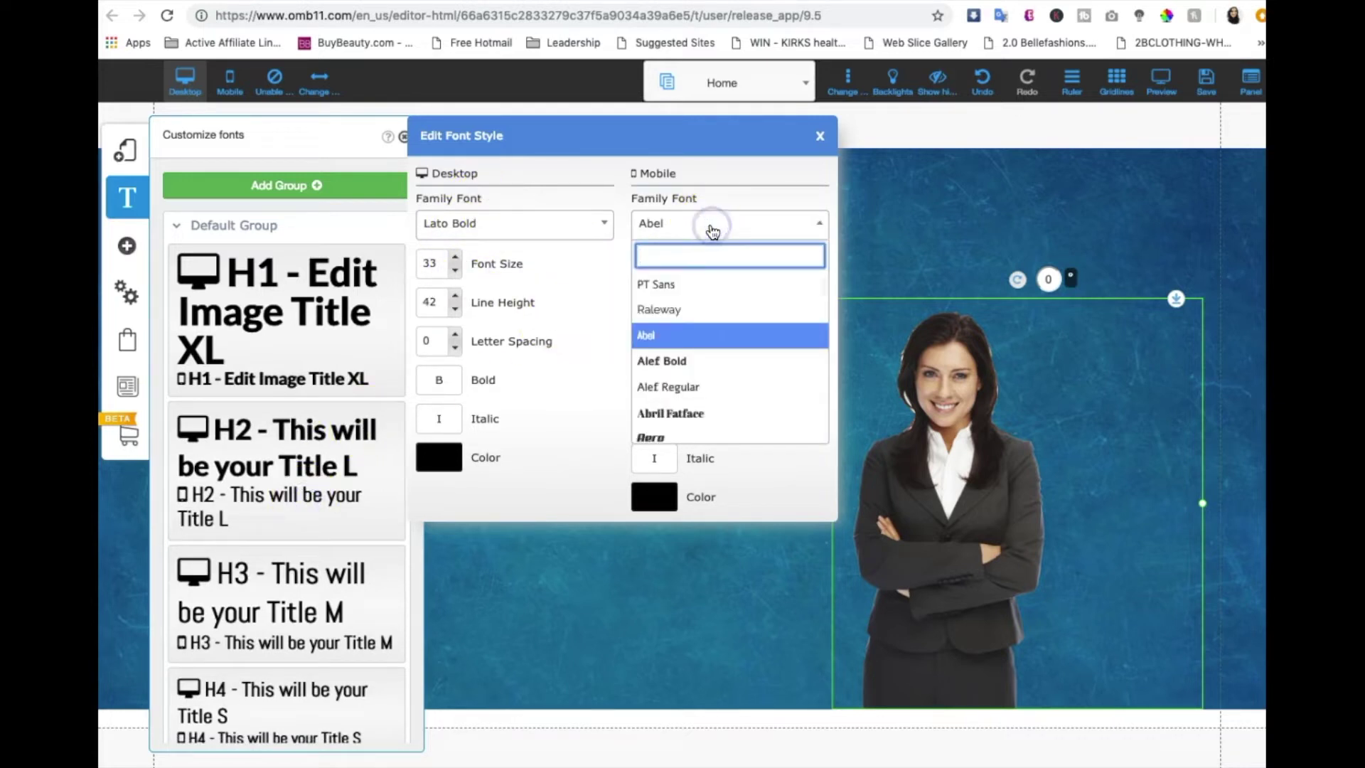
{"action": "type", "text": "lato"}
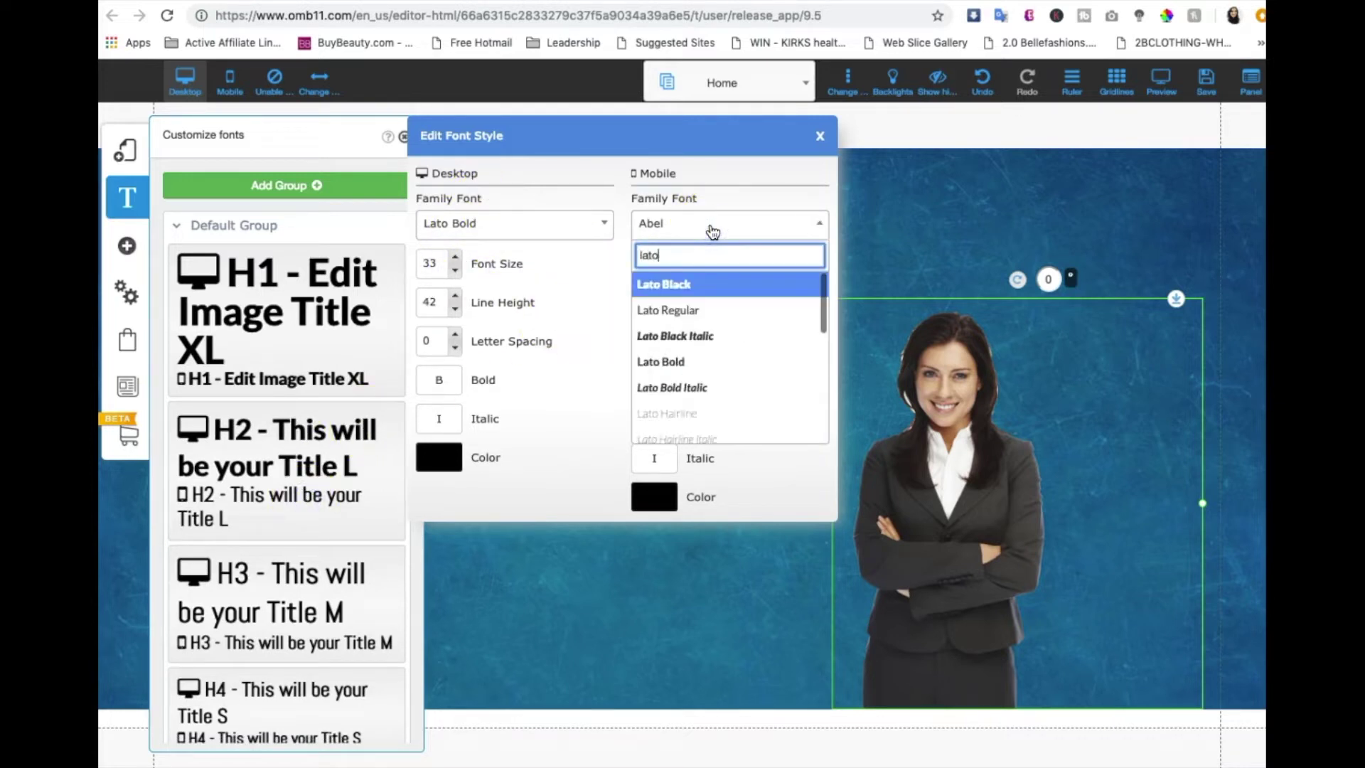
{"action": "left_click", "coordinate": [691, 313]}
- Set the mobile font size of the H2 style to 20 and its mobile line height to 21
{"action": "left_click", "coordinate": [671, 271]}
{"action": "left_click", "coordinate": [671, 271]}
{"action": "left_click", "coordinate": [671, 271]}
{"action": "left_click", "coordinate": [671, 271]}
{"action": "left_click", "coordinate": [671, 271]}
{"action": "left_click", "coordinate": [670, 310]}
{"action": "left_click", "coordinate": [670, 311]}
{"action": "left_click", "coordinate": [670, 310]}
{"action": "left_click", "coordinate": [670, 310]}
{"action": "left_click", "coordinate": [670, 310]}
{"action": "left_click", "coordinate": [670, 310]}
{"action": "left_click", "coordinate": [670, 310]}
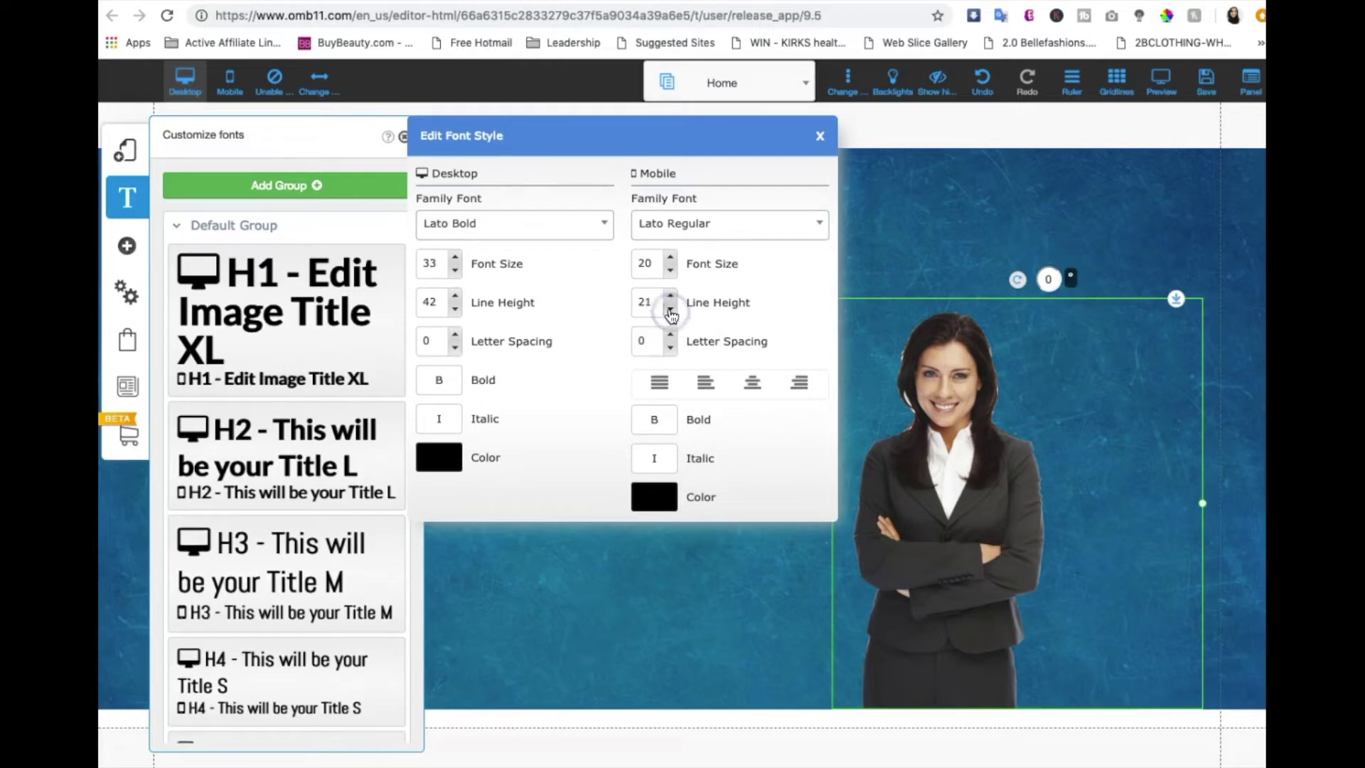
- Change both the desktop and the mobile text color of the H1 style to white
{"action": "left_click", "coordinate": [220, 293]}
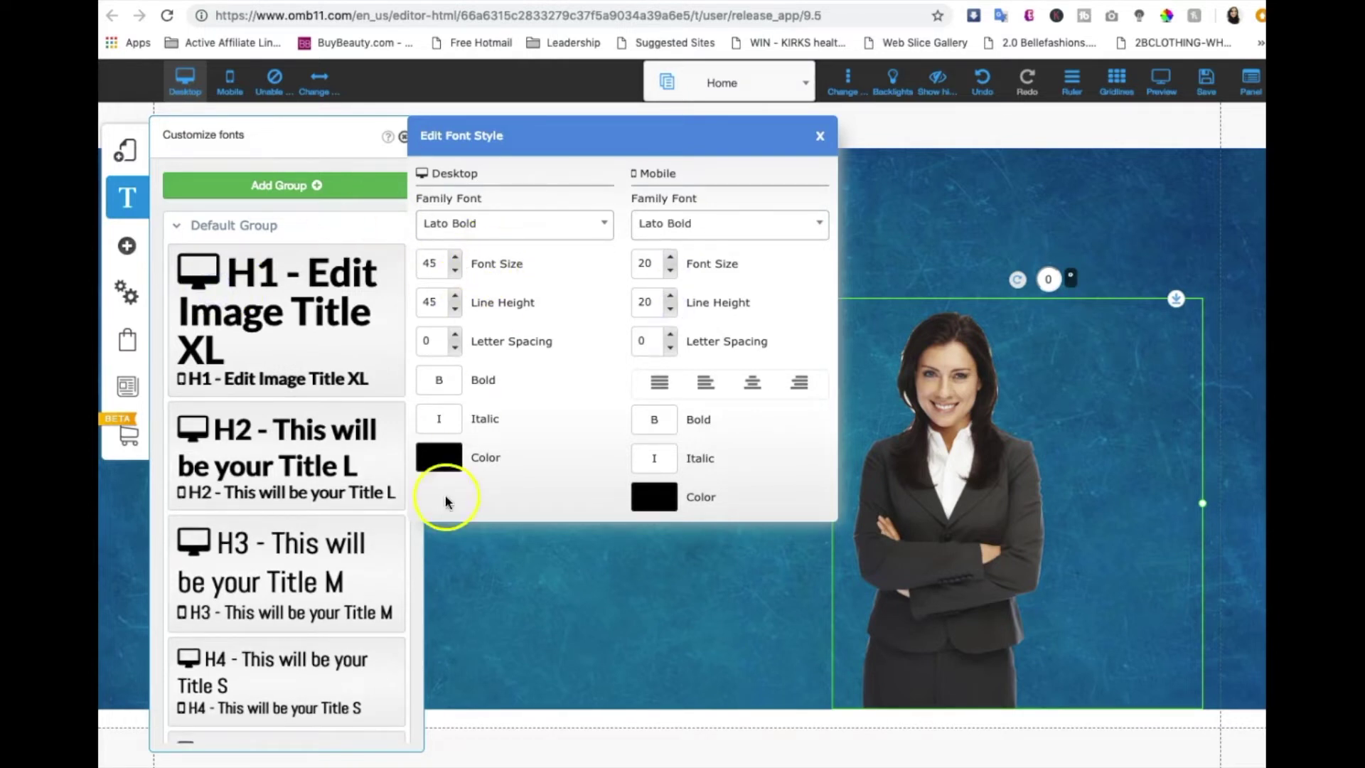
{"action": "left_click", "coordinate": [448, 466]}
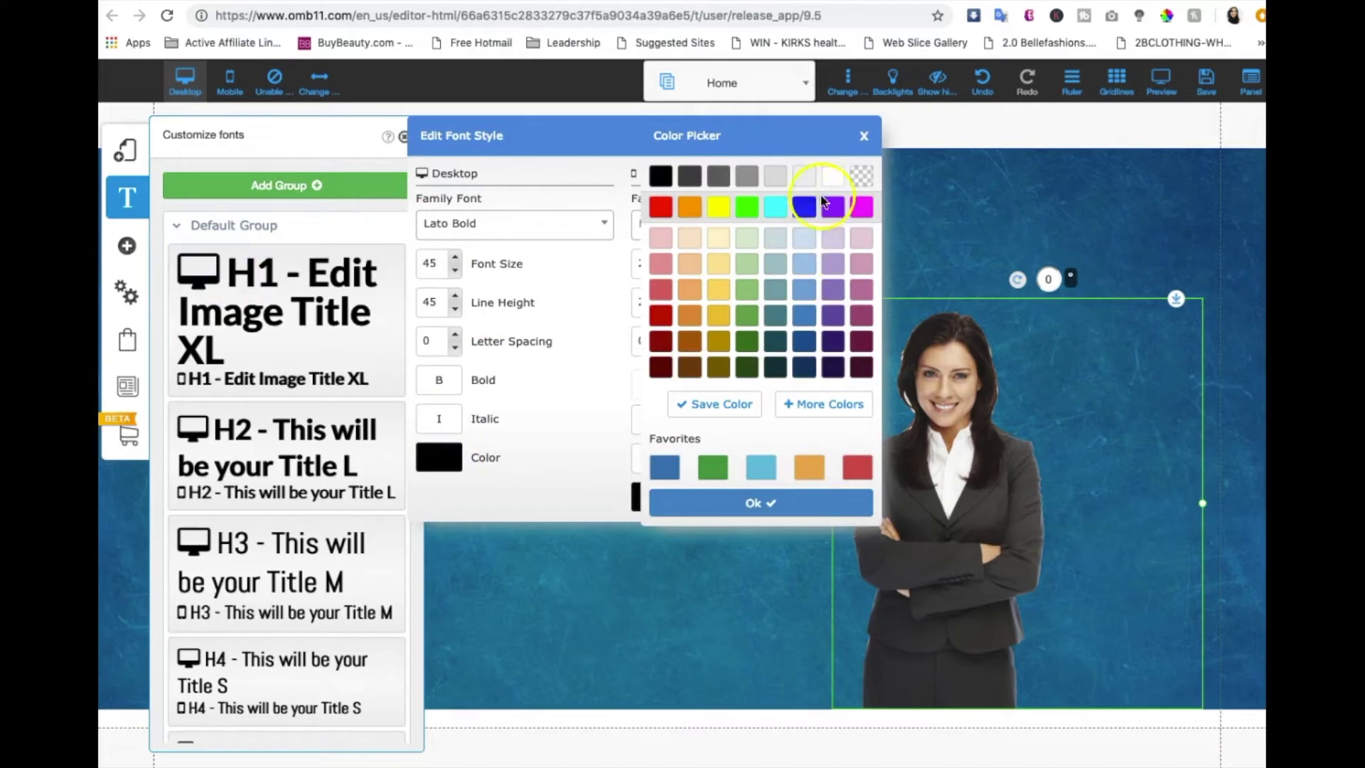
{"action": "left_click", "coordinate": [837, 177]}
{"action": "left_click", "coordinate": [742, 503]}
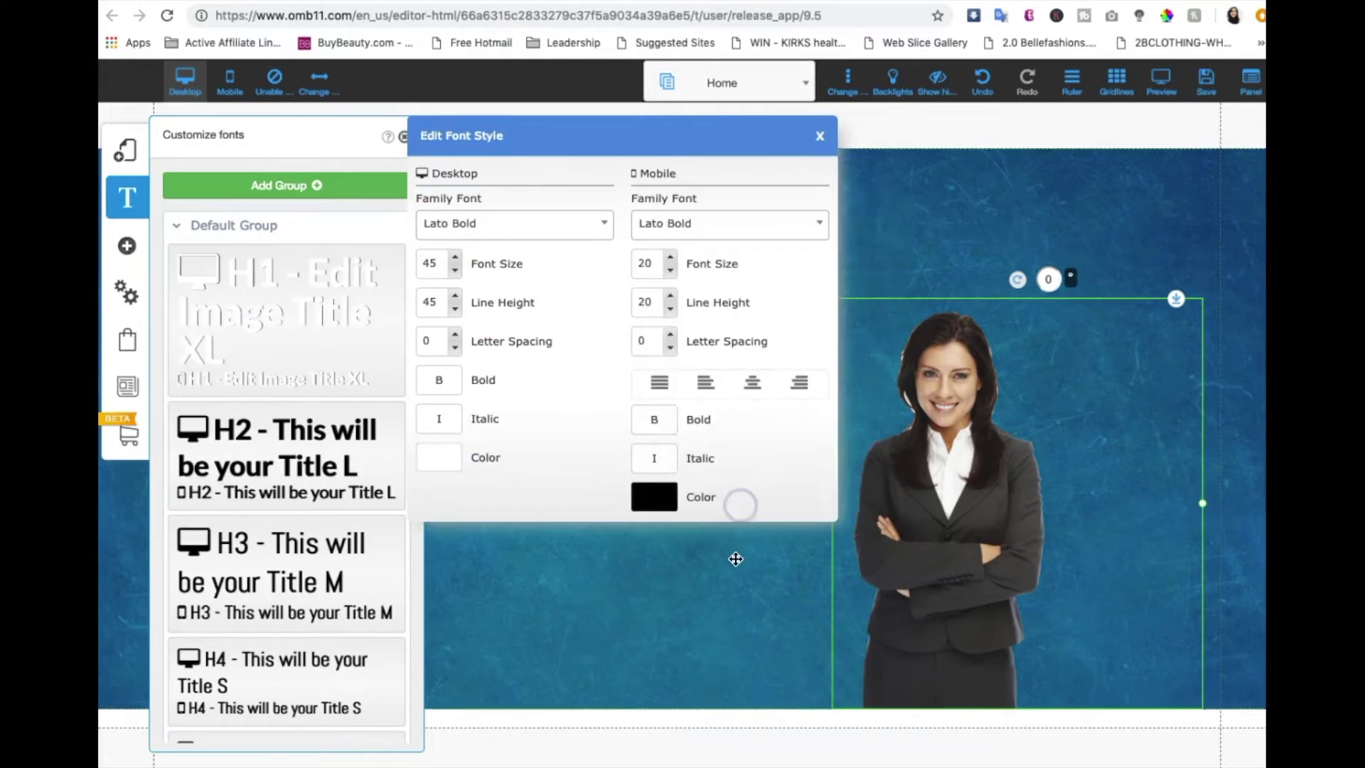
{"action": "left_click", "coordinate": [653, 497]}
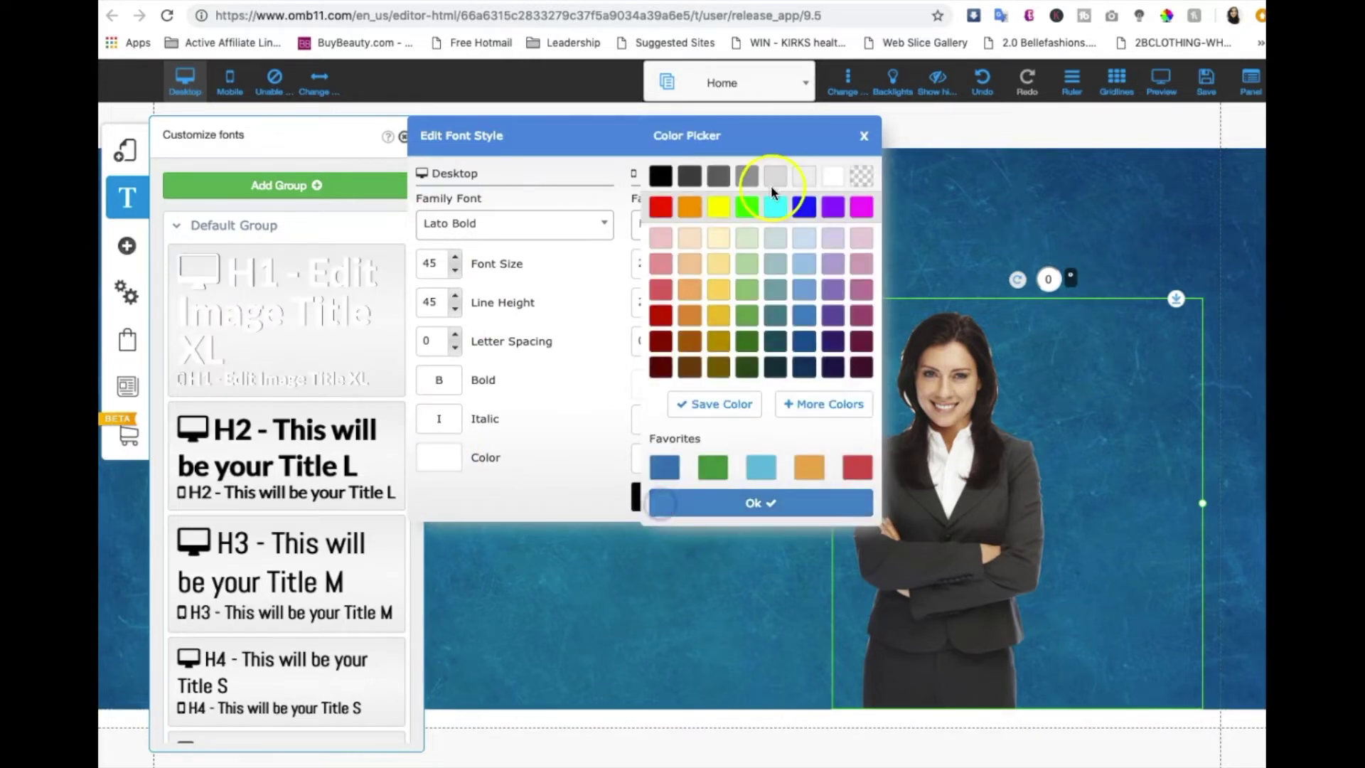
{"action": "left_click", "coordinate": [832, 178]}
{"action": "left_click", "coordinate": [747, 503]}
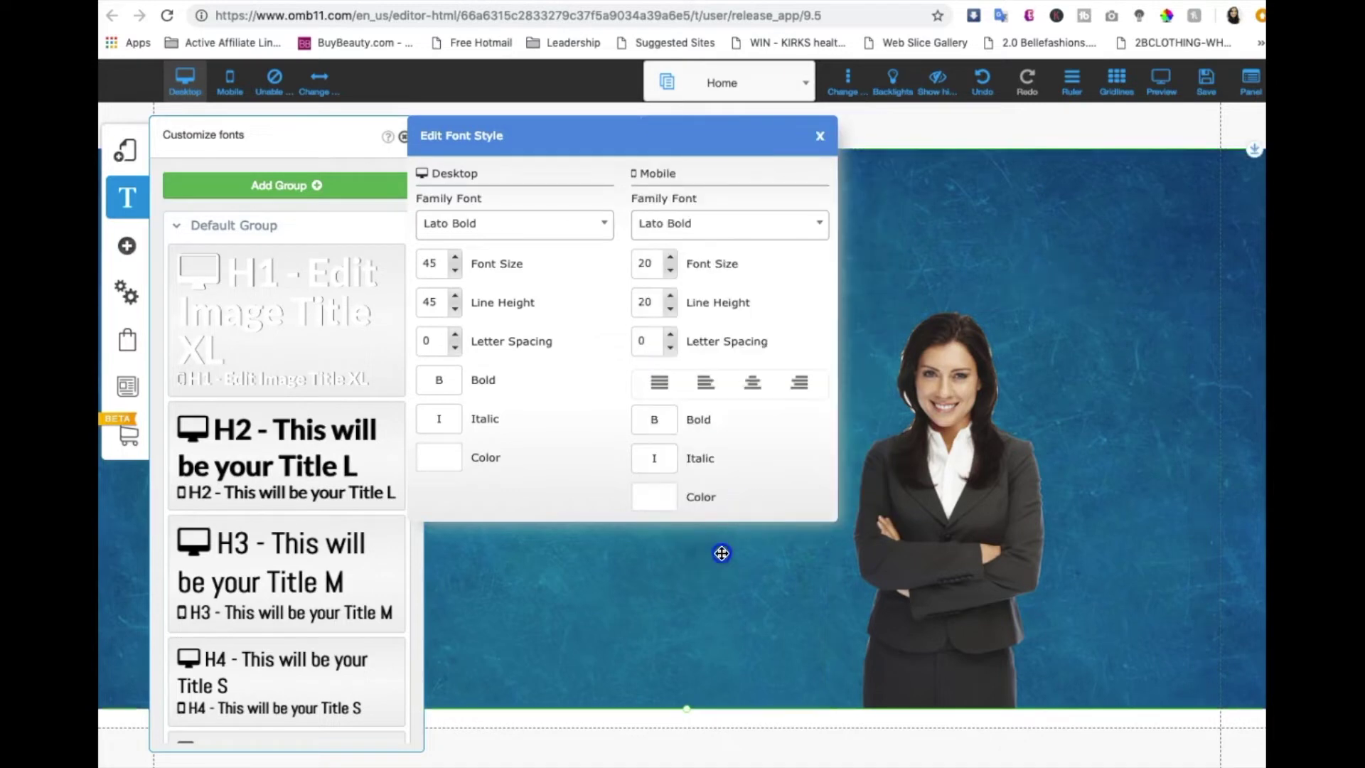
{"action": "left_click", "coordinate": [607, 284]}
- Add an H1 title text element to the banner and widen its box so the placeholder fits on two lines
{"action": "left_click", "coordinate": [143, 256]}
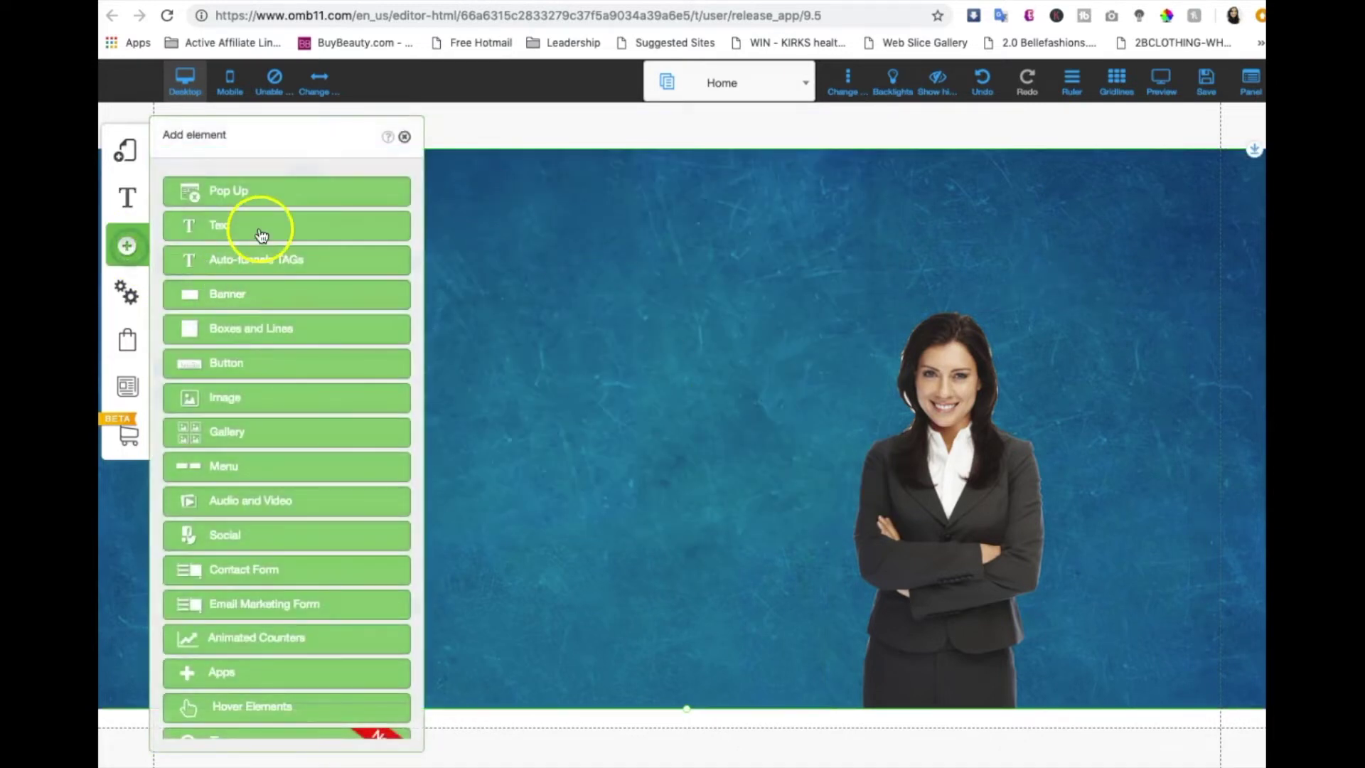
{"action": "left_click", "coordinate": [259, 225]}
{"action": "left_click", "coordinate": [271, 265]}
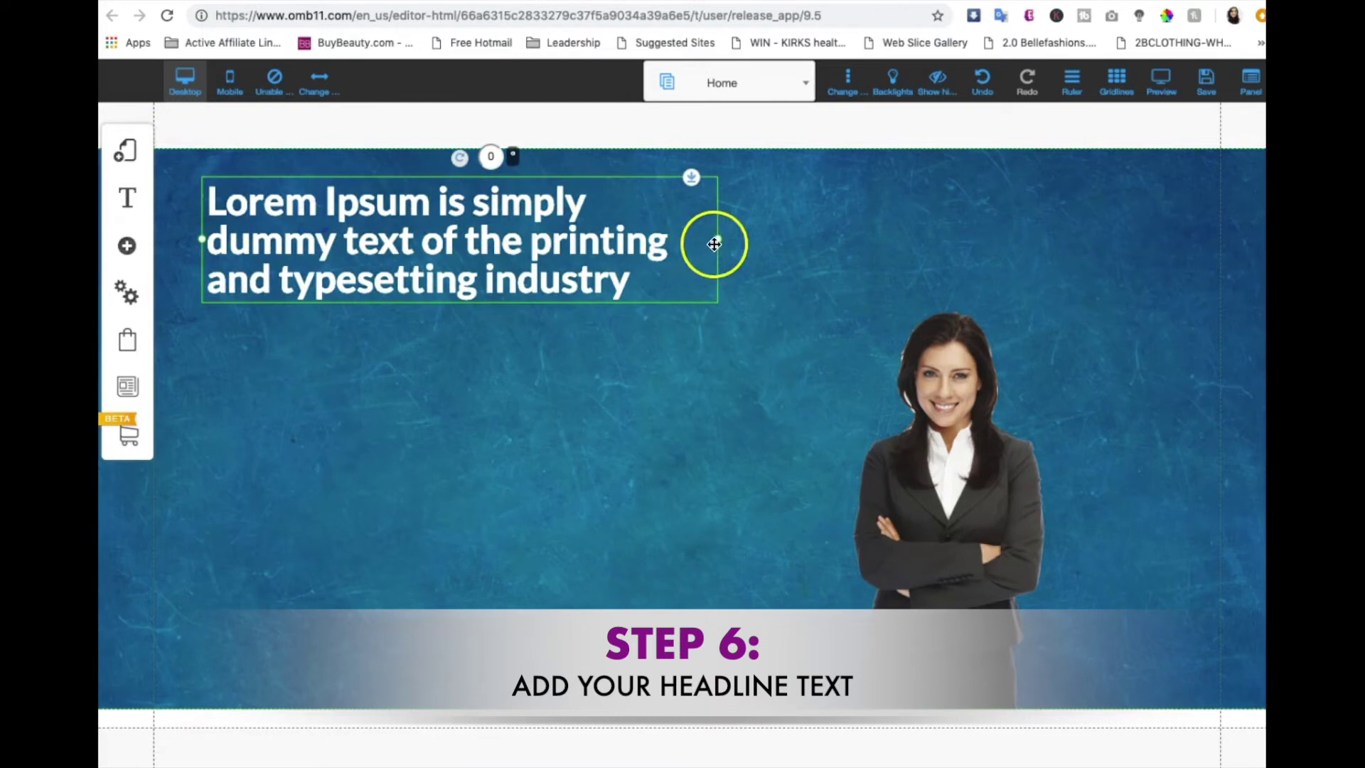
{"action": "left_click_drag", "start_coordinate": [713, 241], "coordinate": [1135, 240]}
{"action": "double_click", "coordinate": [592, 242]}
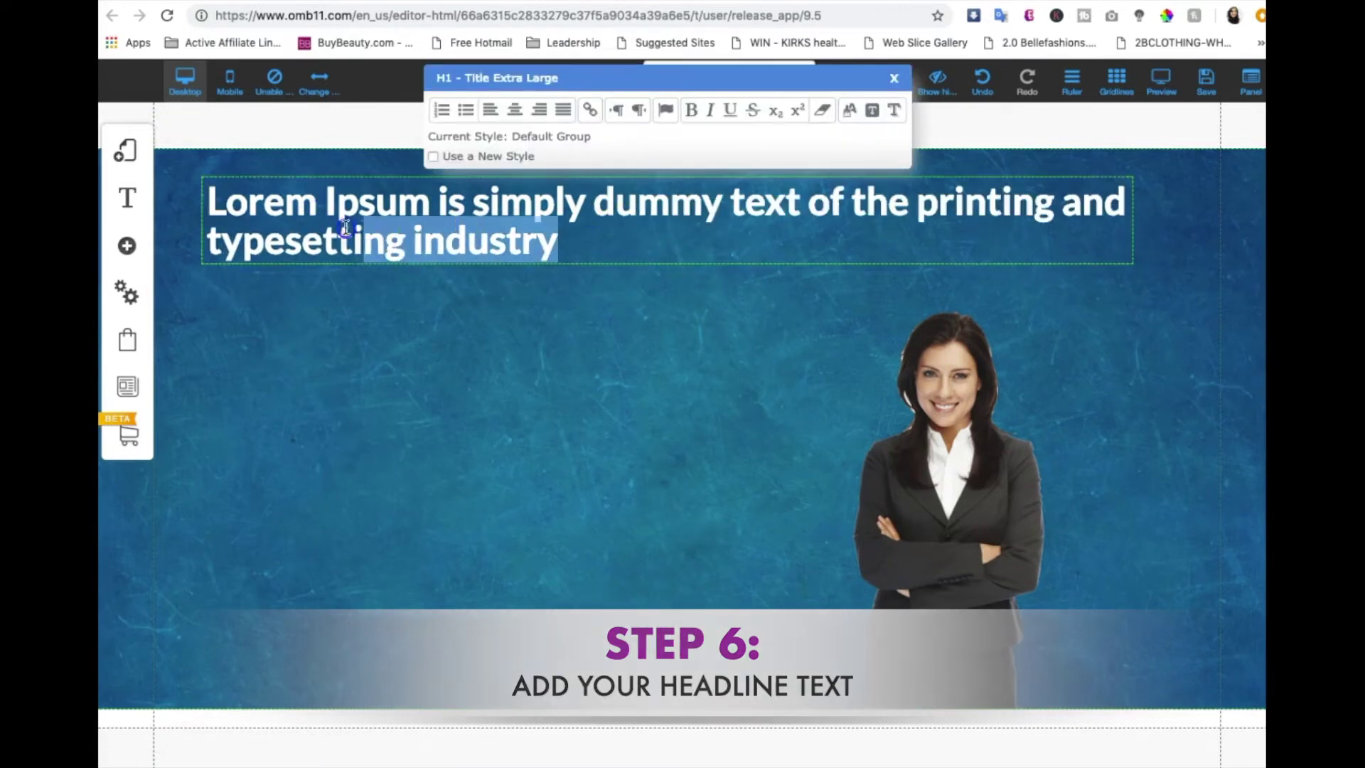
{"action": "triple_click", "coordinate": [579, 207]}
{"action": "type", "text": "Discover the Sec"}
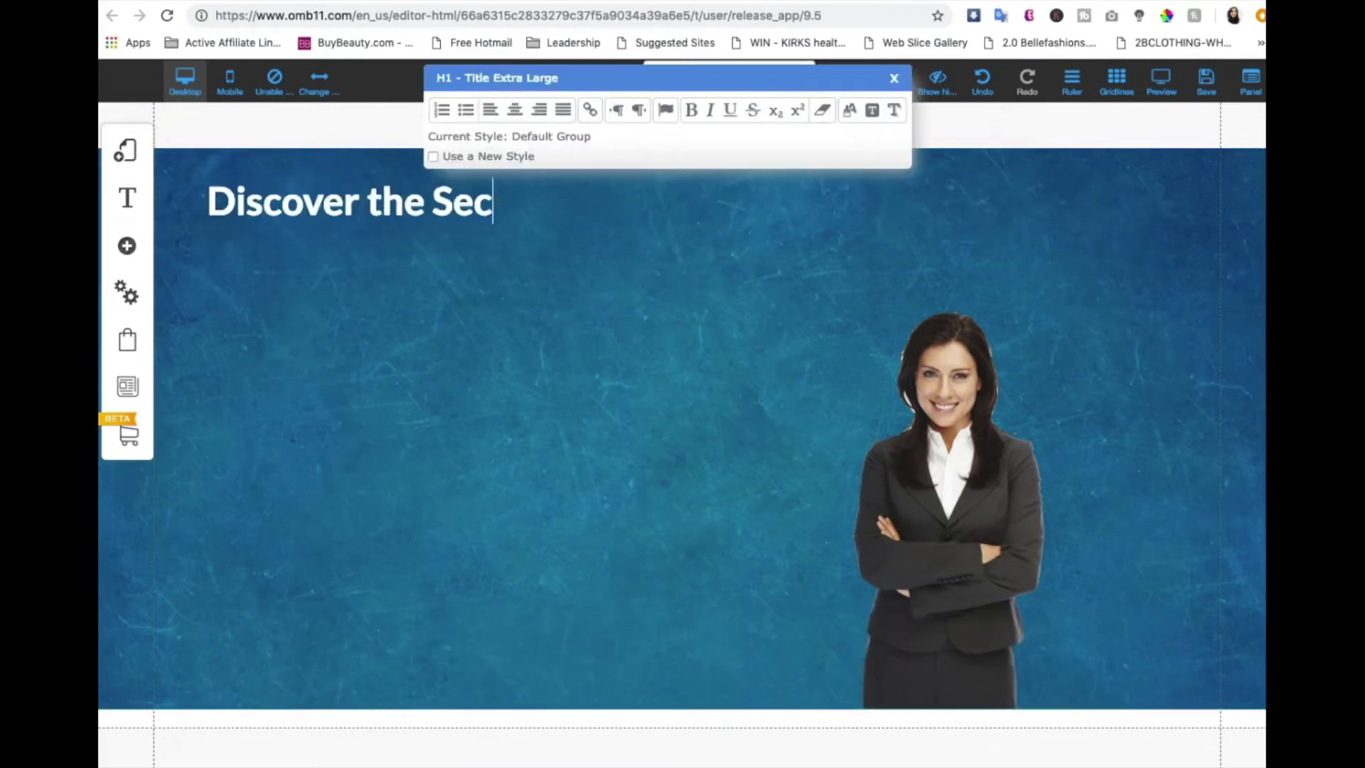
{"action": "type", "text": "ret to Creating Gorge"}
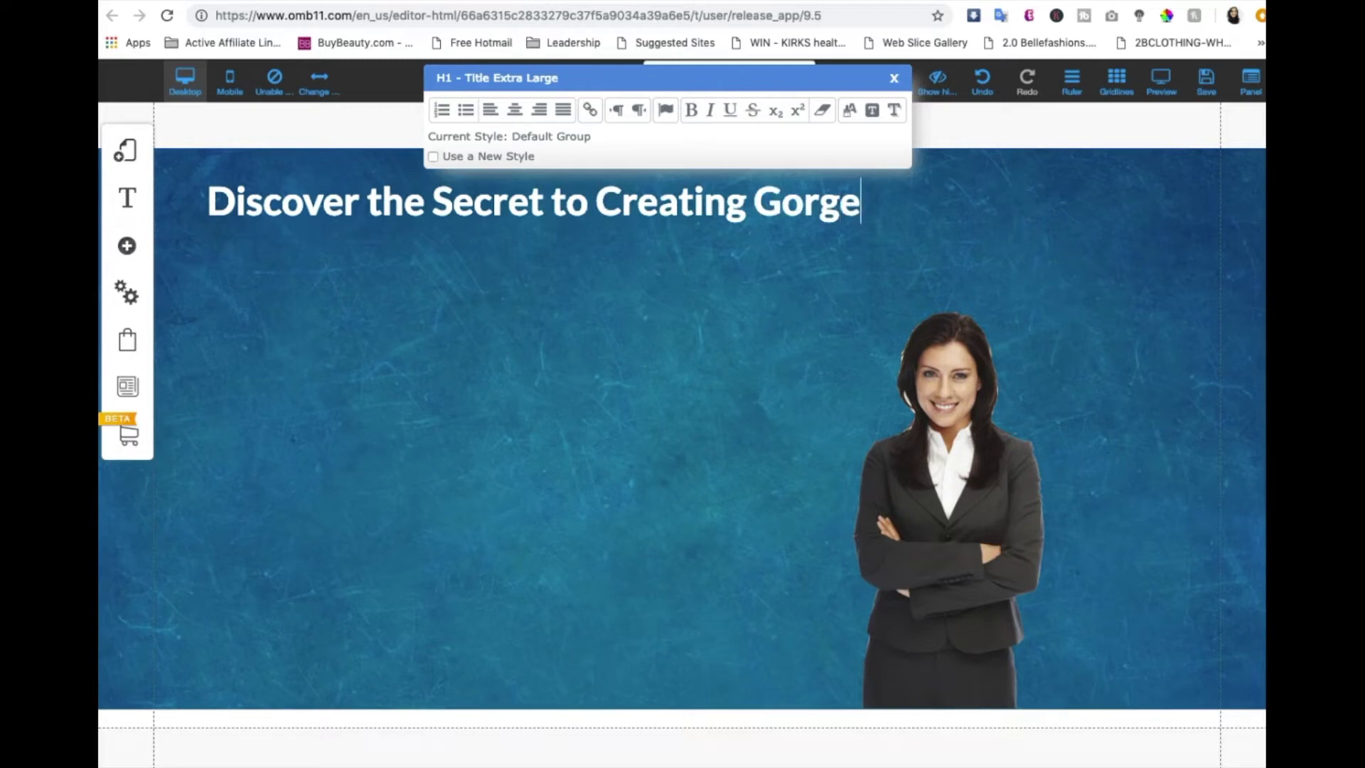
{"action": "type", "text": "ous Lead Capture Pages in"}
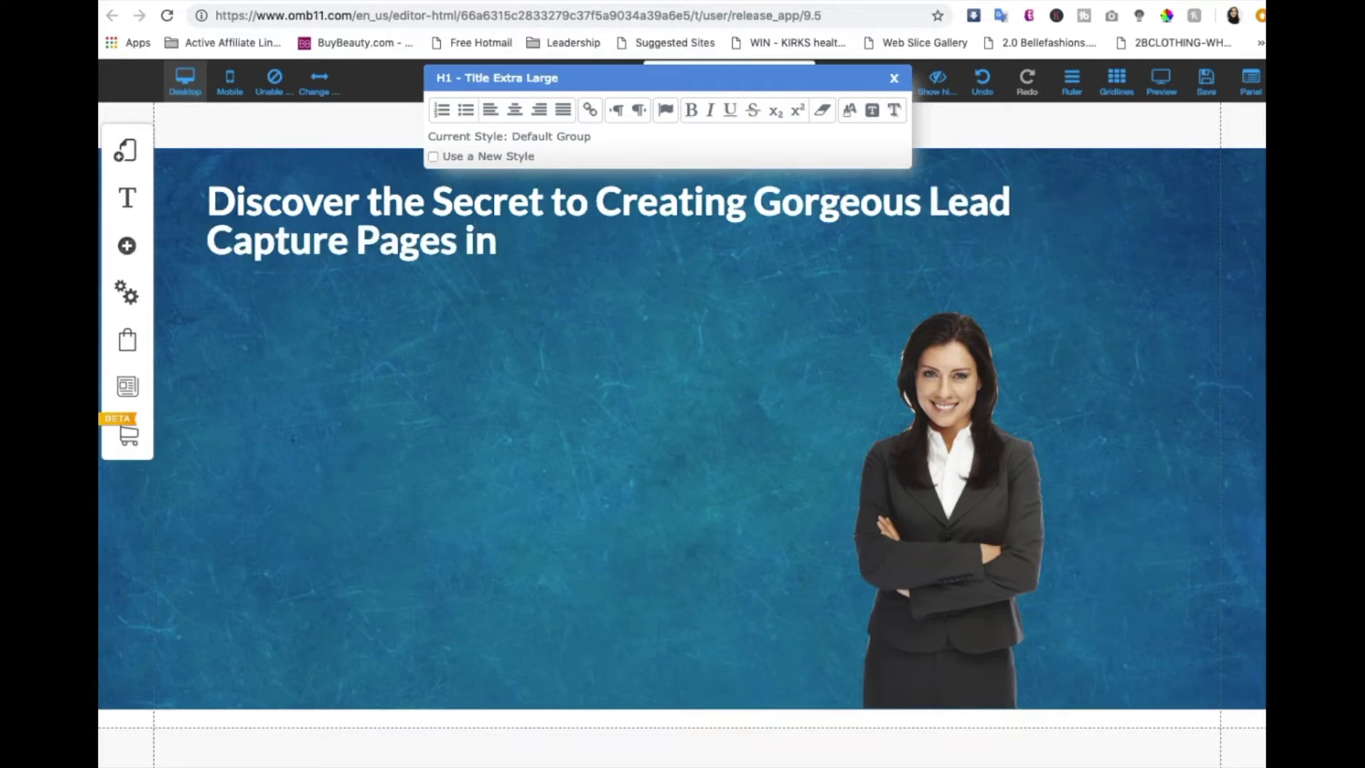
{"action": "type", "text": " 5 Minutes with Builderall's"}
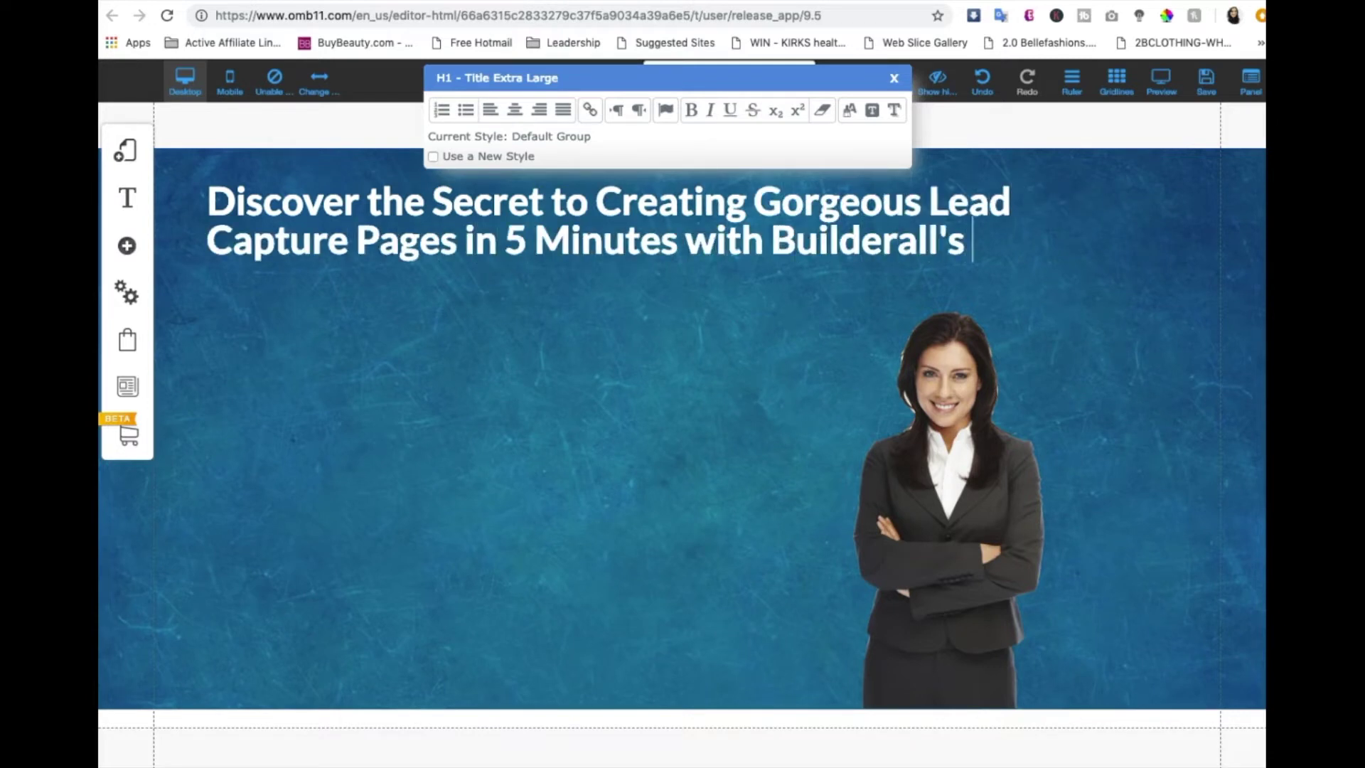
{"action": "type", "text": " Pixel Perfect Builder!"}
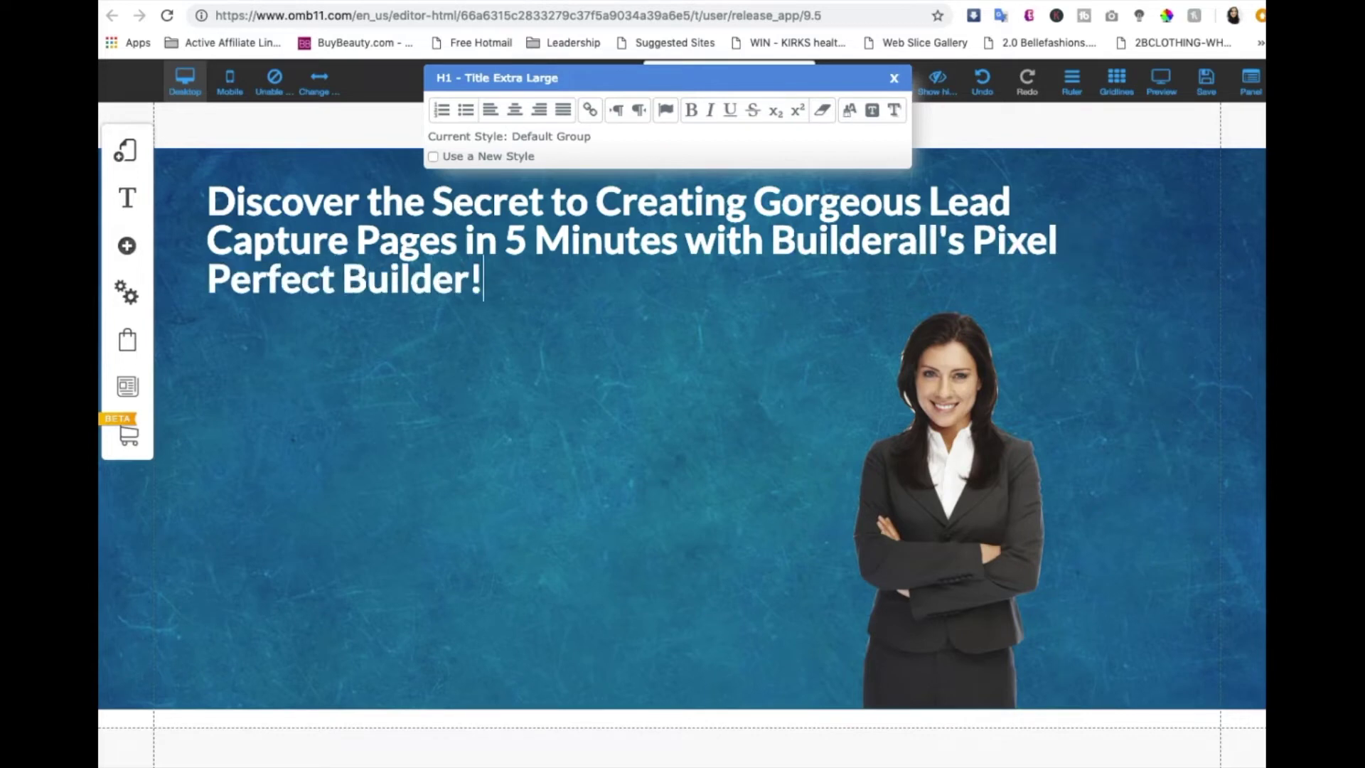
- Center the headline text and reposition and widen its box so the headline fits on two lines
{"action": "left_click", "coordinate": [502, 112]}
{"action": "left_click", "coordinate": [1143, 305]}
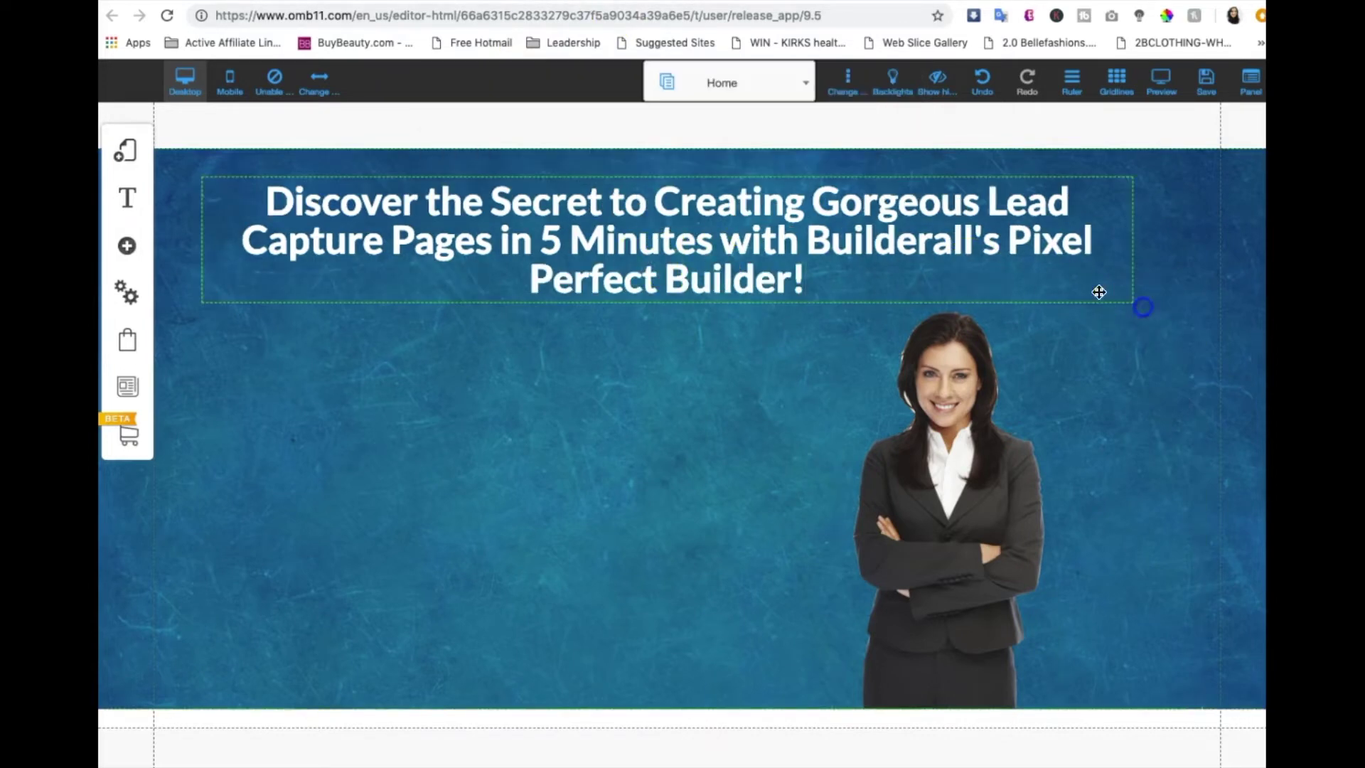
{"action": "left_click", "coordinate": [914, 238]}
{"action": "left_click", "coordinate": [1024, 233]}
{"action": "left_click_drag", "start_coordinate": [1102, 230], "coordinate": [1187, 228]}
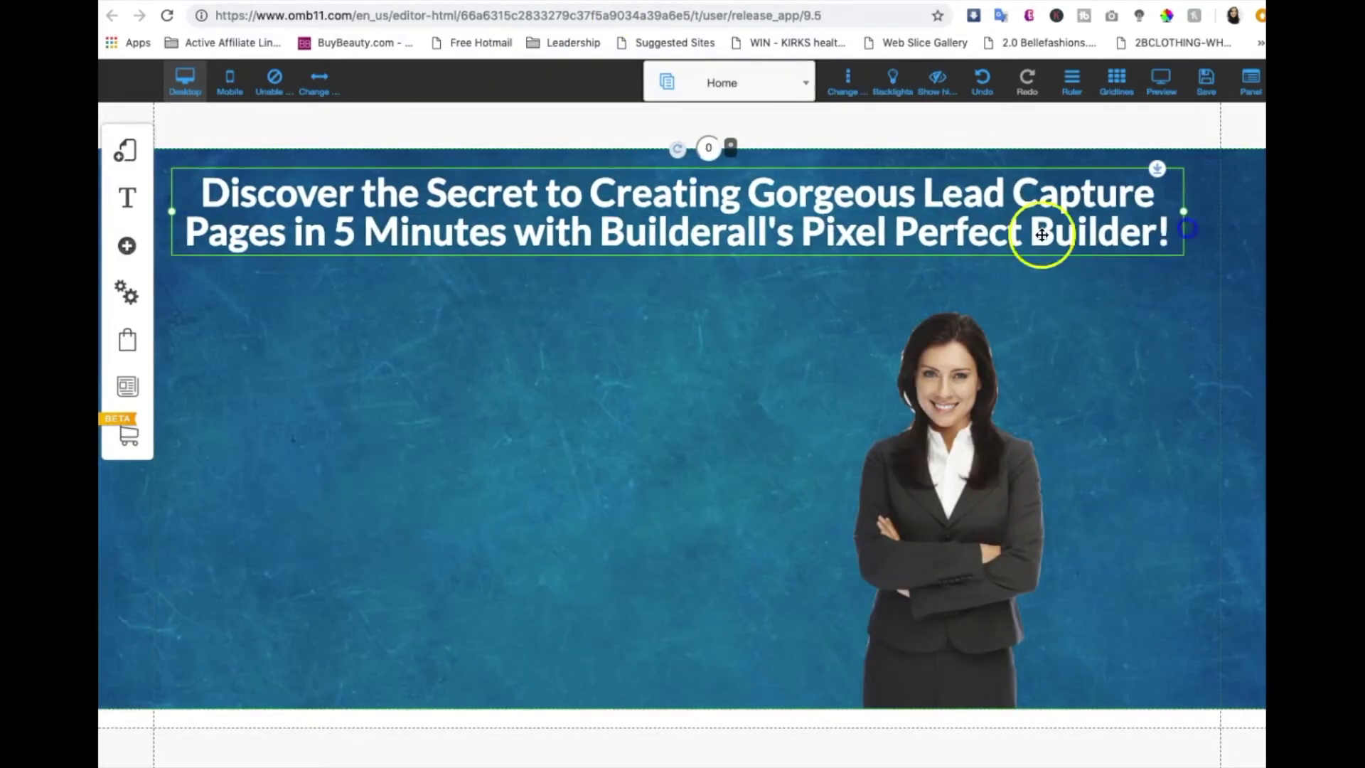
- Color the words "Pixel Perfect" in the headline soft yellow
{"action": "left_click", "coordinate": [839, 235]}
{"action": "left_click_drag", "start_coordinate": [827, 236], "coordinate": [1044, 237]}
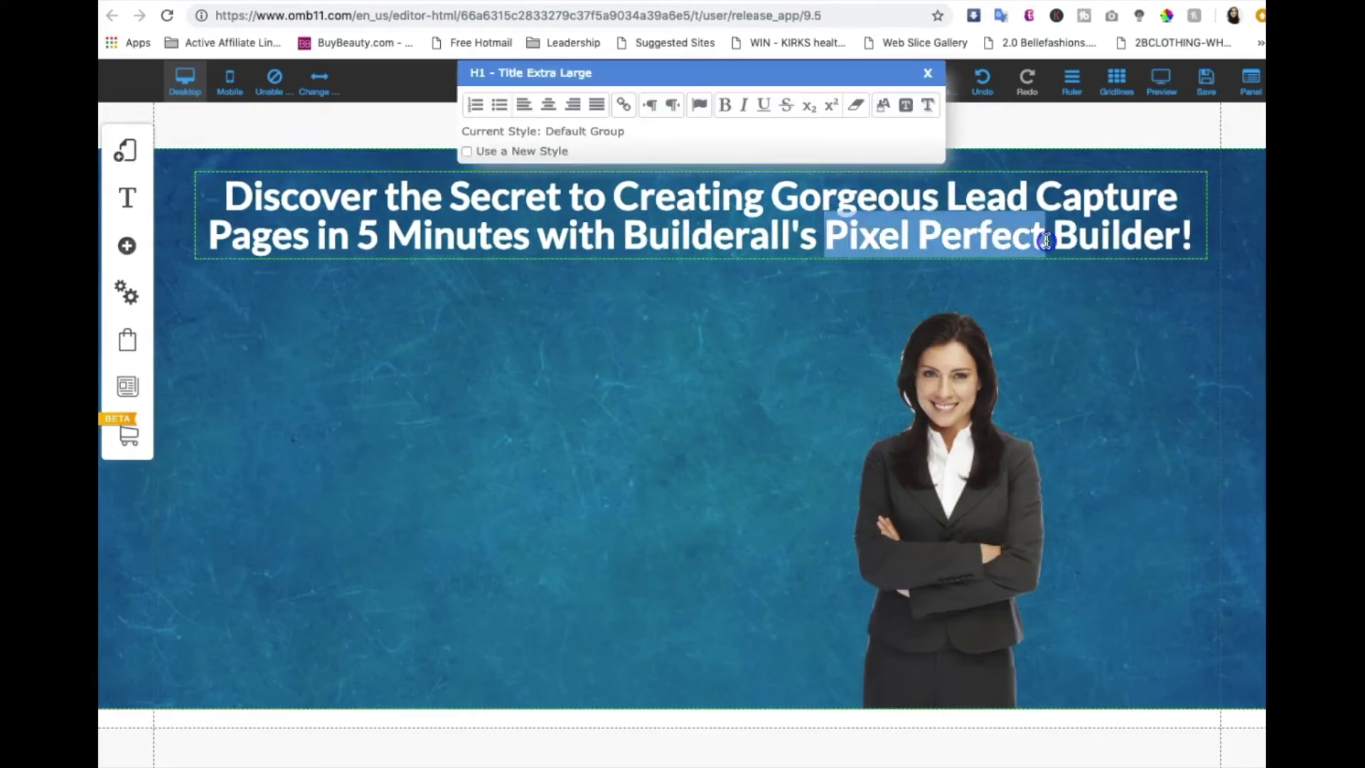
{"action": "left_click", "coordinate": [883, 104]}
{"action": "left_click", "coordinate": [719, 291]}
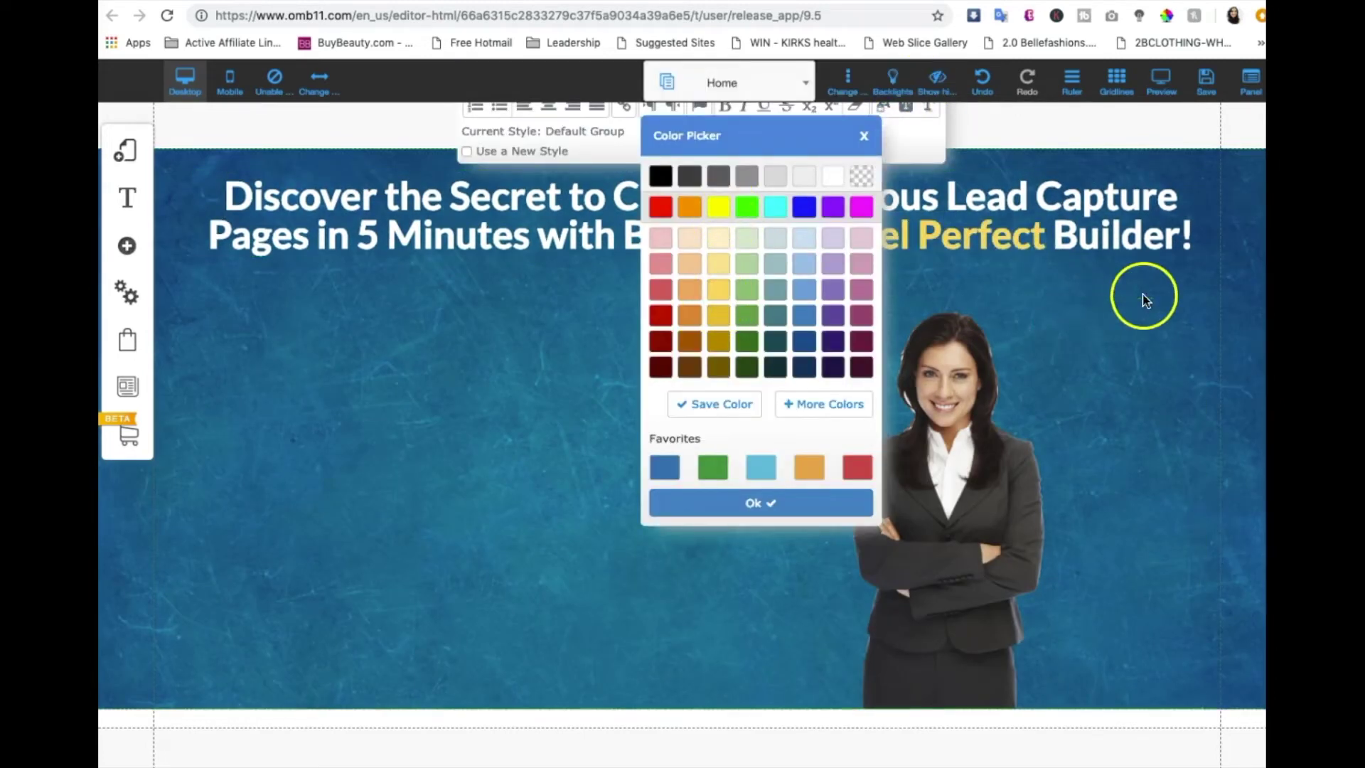
{"action": "left_click", "coordinate": [1137, 294]}
- Add the email marketing form with rounded fields and a green "Get Access Now" button, placing it at the banner's lower left
{"action": "left_click", "coordinate": [126, 245]}
{"action": "scroll", "coordinate": [248, 394], "scroll_direction": "down", "scroll_amount": 3}
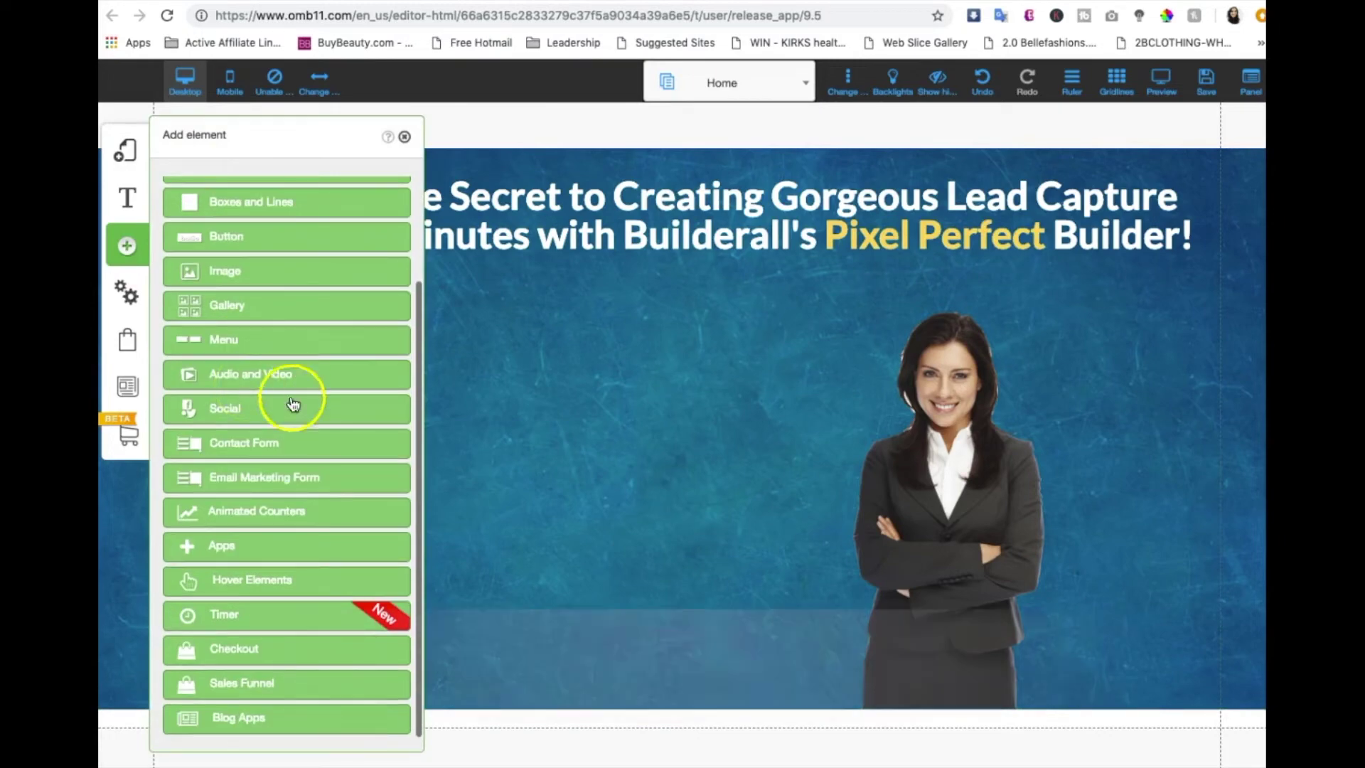
{"action": "left_click", "coordinate": [281, 479]}
{"action": "scroll", "coordinate": [283, 467], "scroll_direction": "down", "scroll_amount": 2}
{"action": "left_click", "coordinate": [268, 542]}
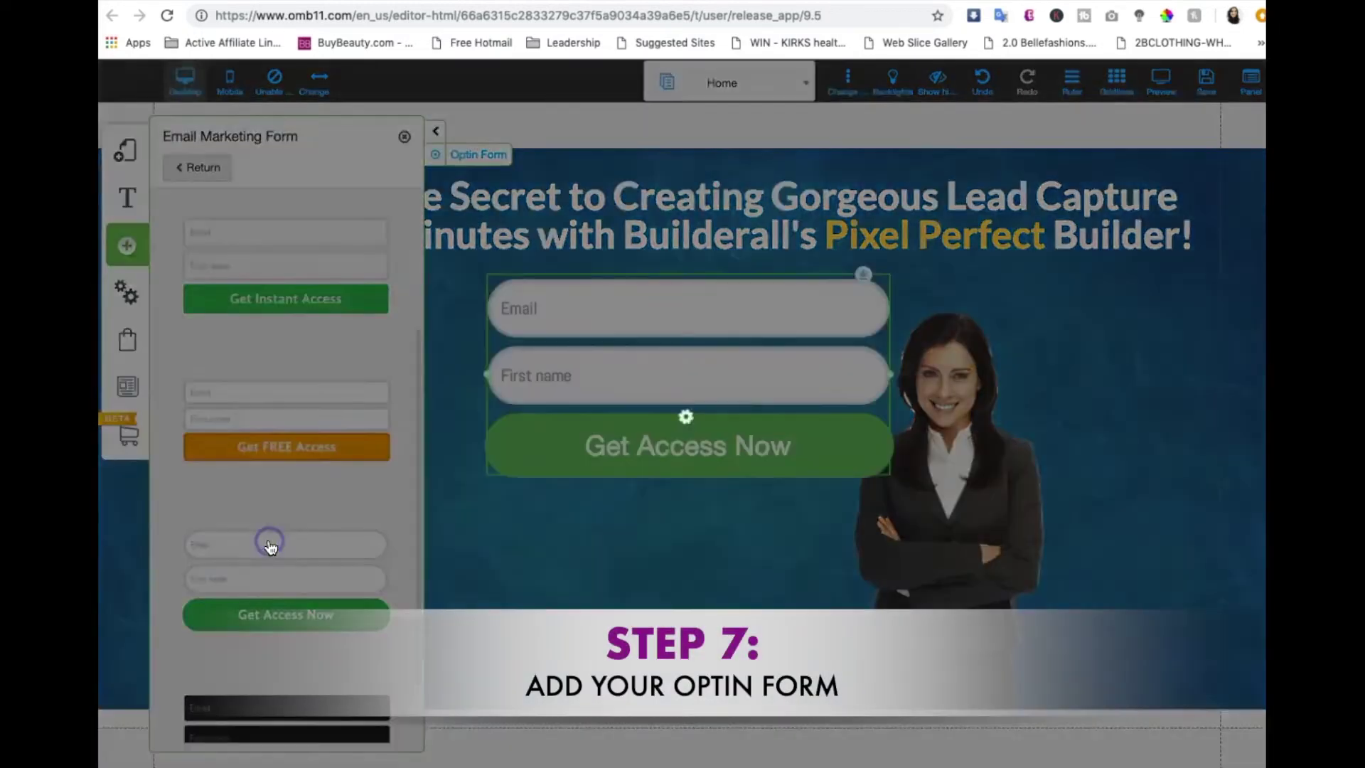
{"action": "left_click_drag", "start_coordinate": [661, 402], "coordinate": [456, 520]}
- Customize the button in the form's Email Marketing_custom_1 style, giving it a darker green fill with a lighter green border
{"action": "left_click", "coordinate": [765, 469]}
{"action": "left_click", "coordinate": [479, 564]}
{"action": "left_click", "coordinate": [606, 349]}
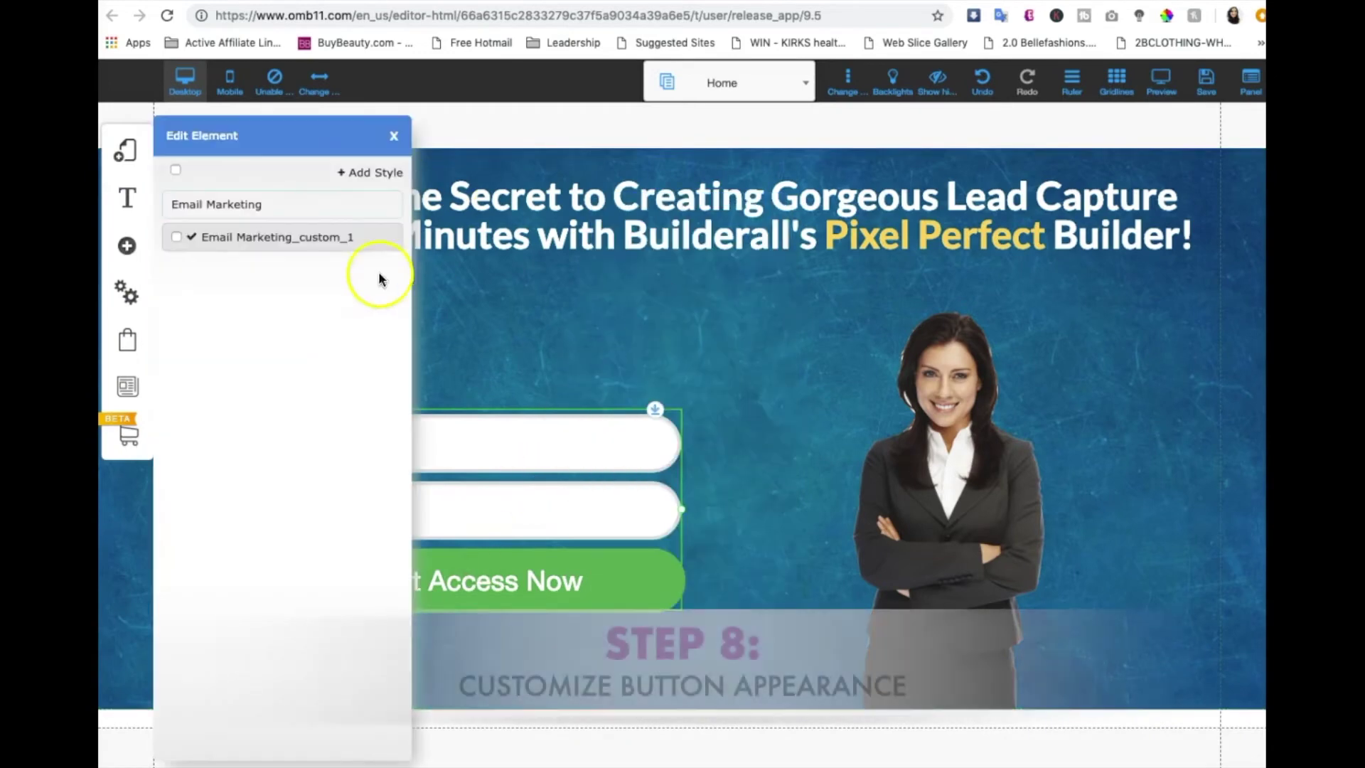
{"action": "left_click", "coordinate": [354, 237]}
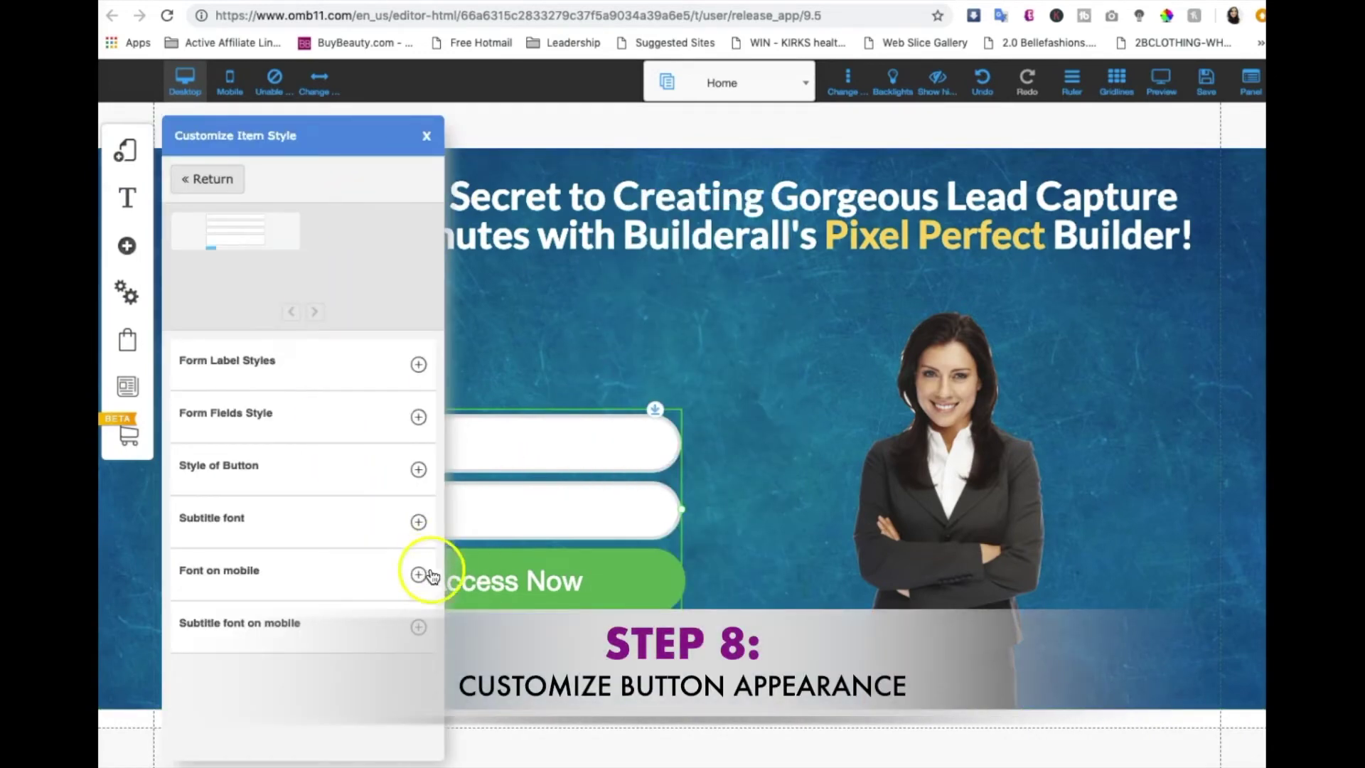
{"action": "left_click", "coordinate": [415, 470]}
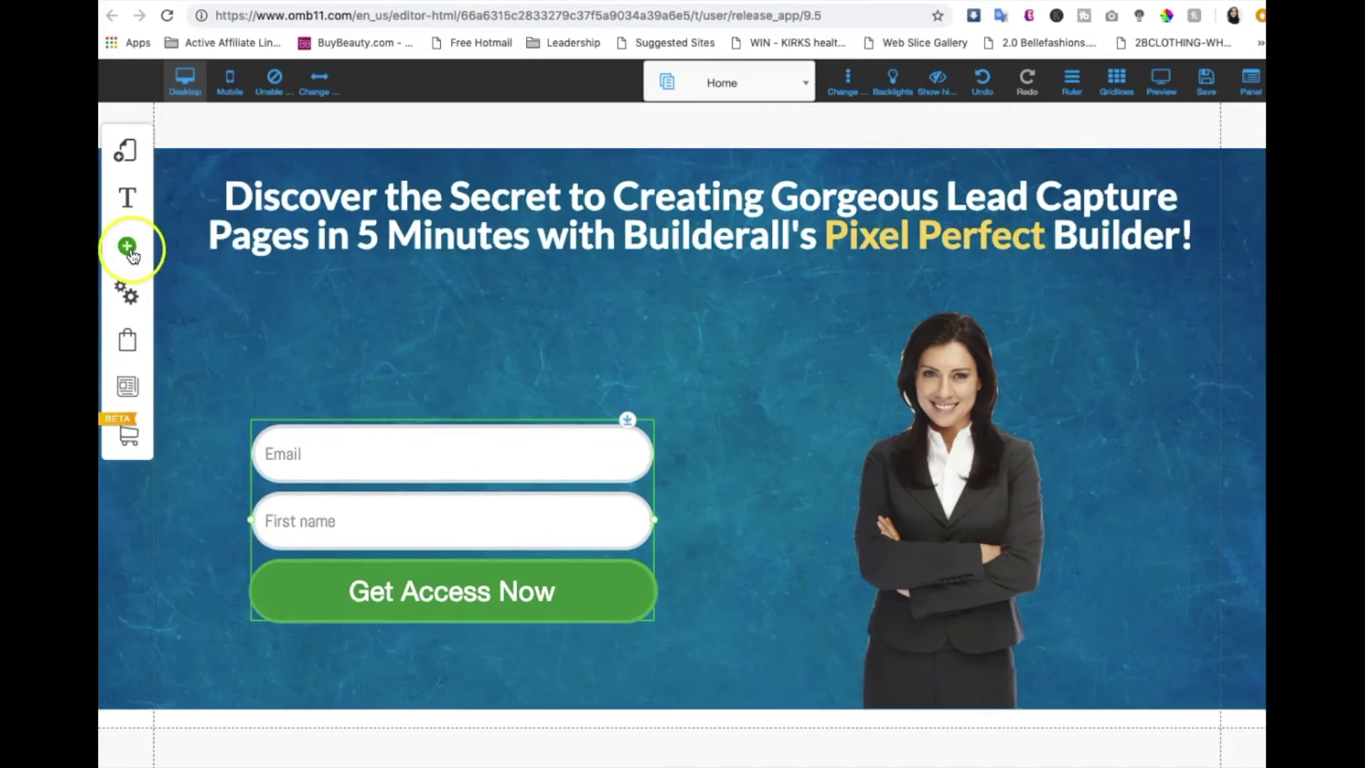
- Add an H2 large title text above the opt-in form reading "Enter Your Name & Best Email for a Quick Demo!"
{"action": "left_click", "coordinate": [128, 249]}
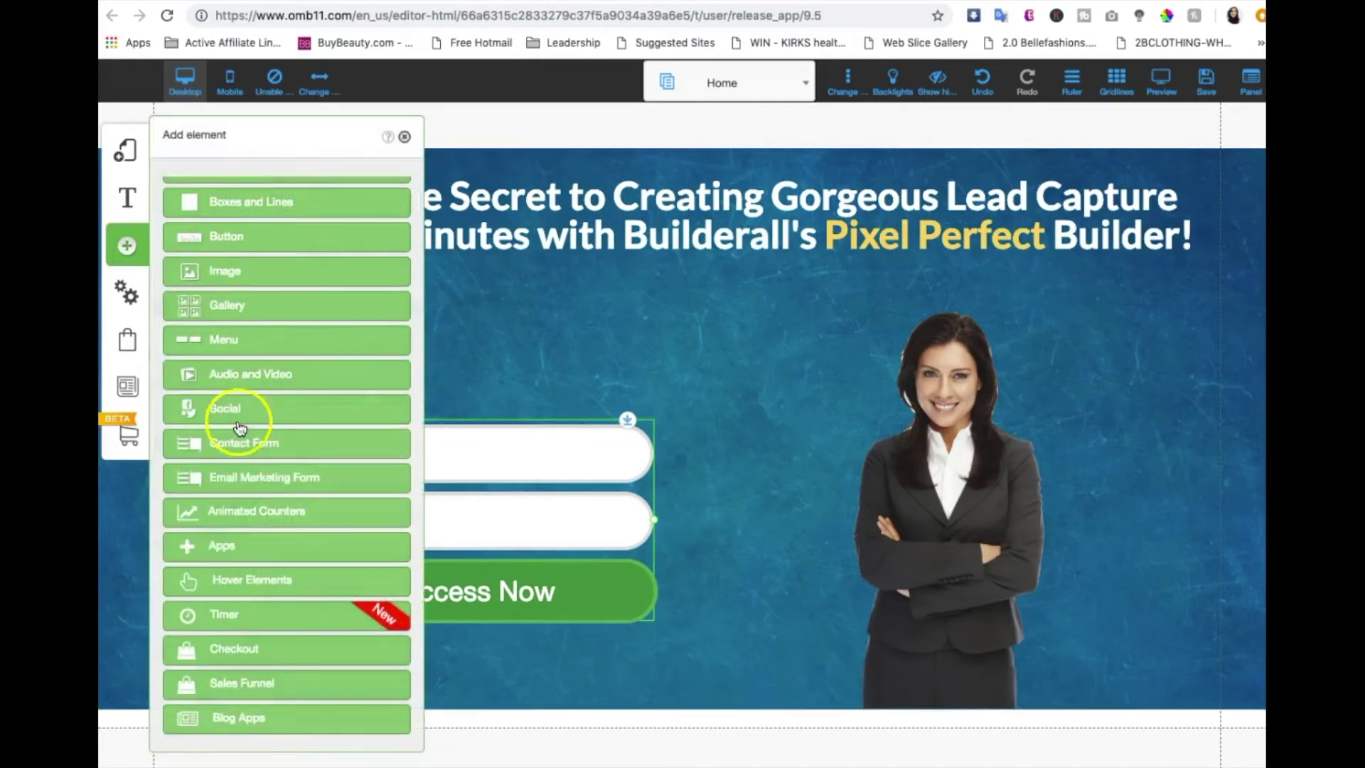
{"action": "scroll", "coordinate": [244, 304], "scroll_direction": "up", "scroll_amount": 5}
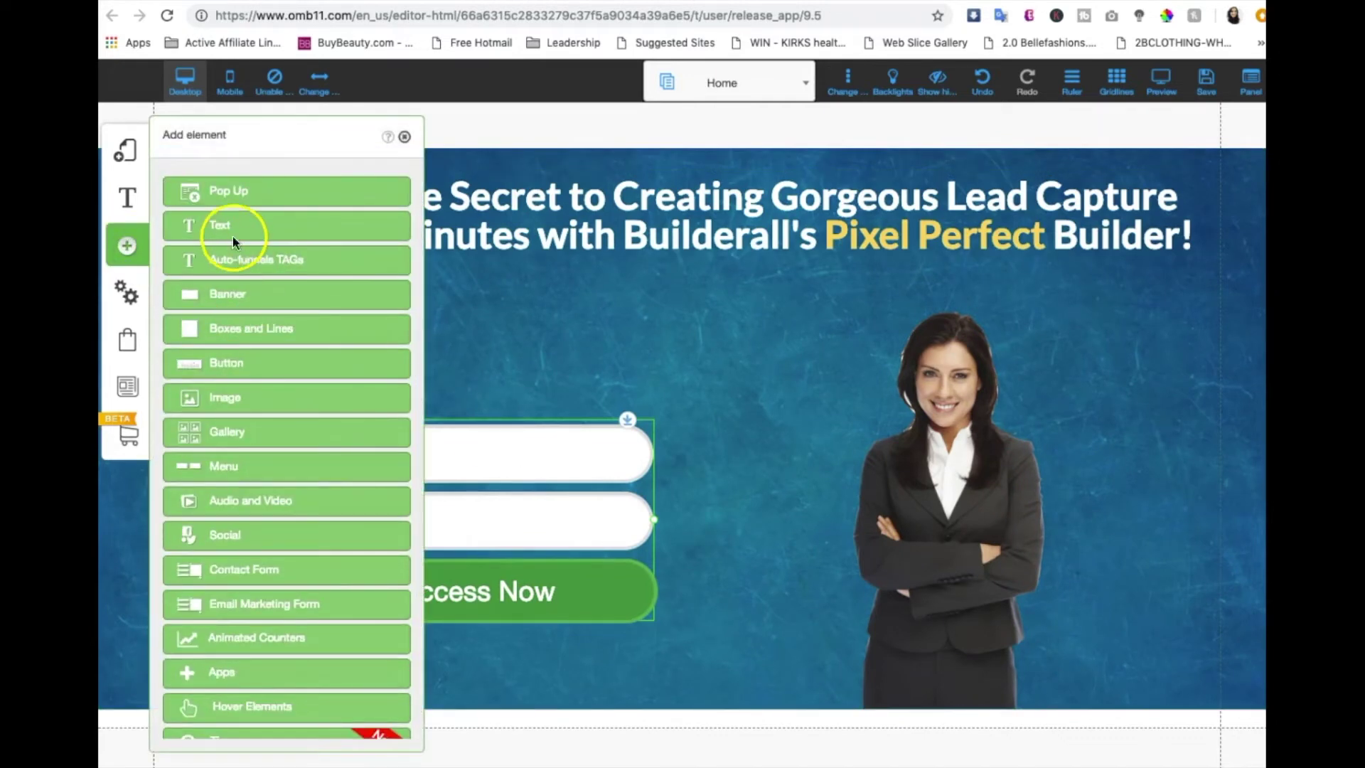
{"action": "left_click", "coordinate": [237, 222]}
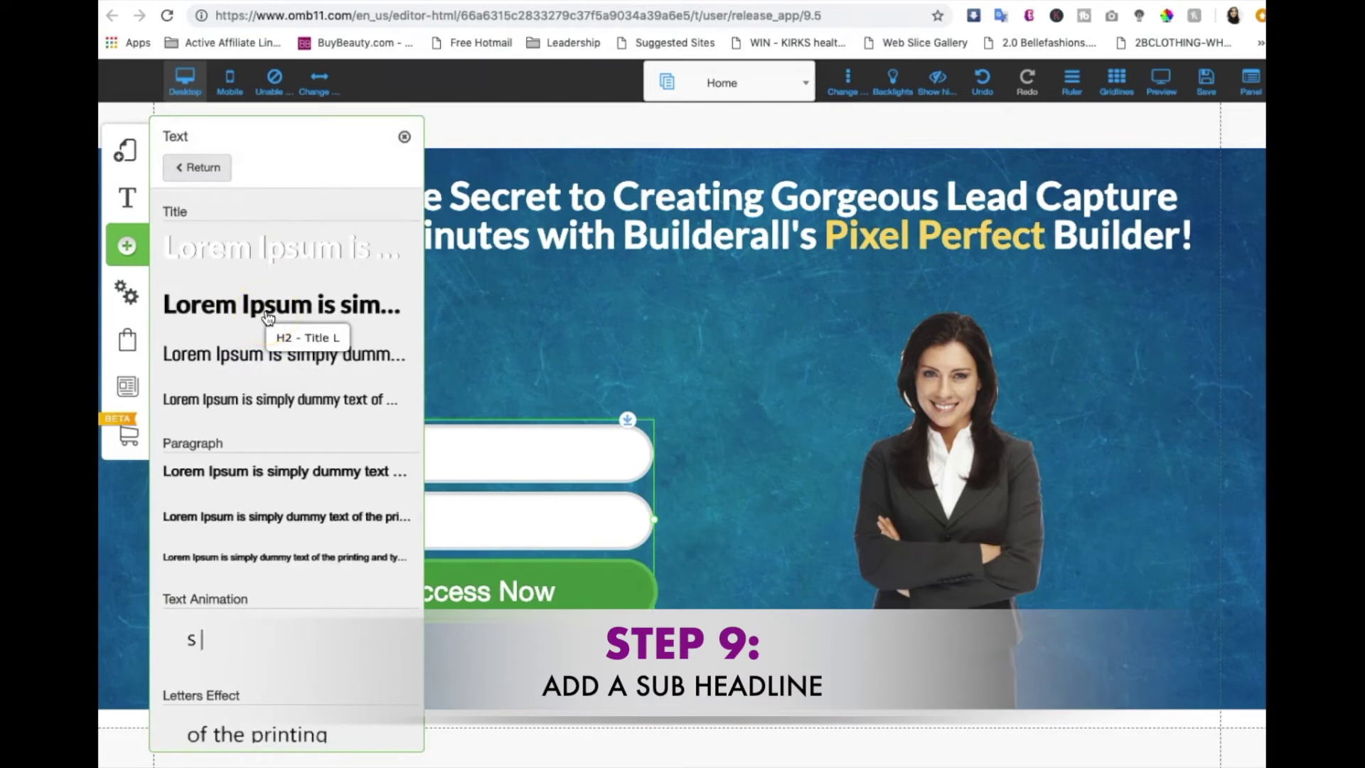
{"action": "left_click_drag", "start_coordinate": [266, 313], "coordinate": [686, 390]}
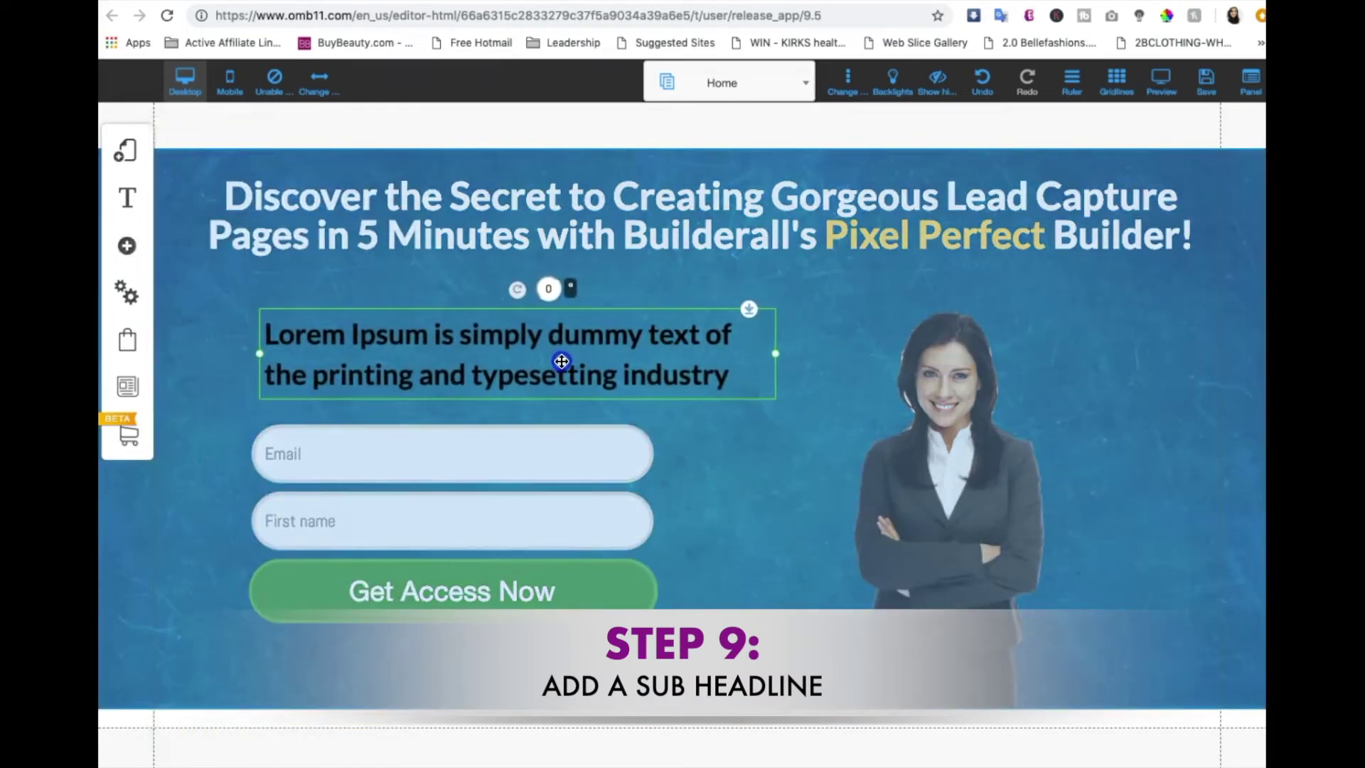
{"action": "double_click", "coordinate": [282, 344]}
{"action": "left_click_drag", "start_coordinate": [282, 345], "coordinate": [732, 375]}
{"action": "type", "text": "E"}
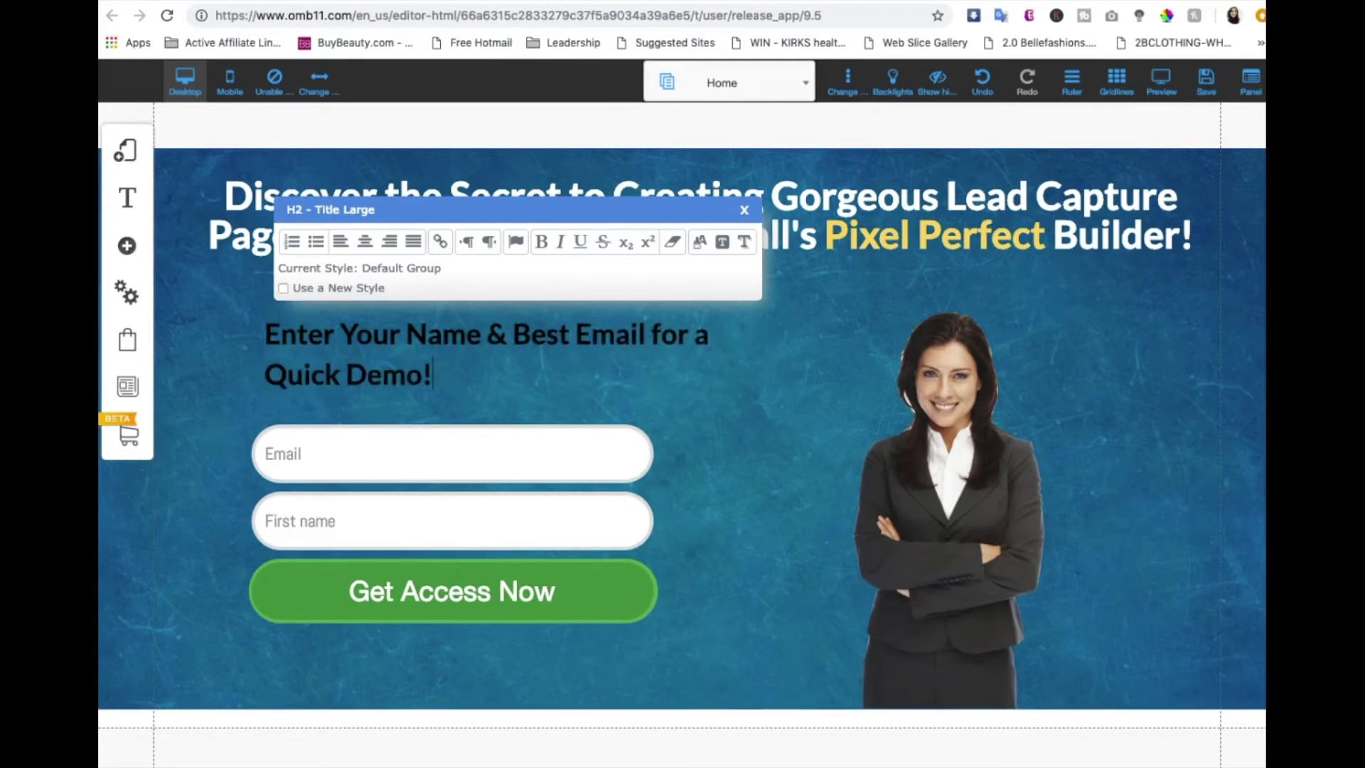
- Give the subheadline a new style with Lato Bold at size 22 in white
{"action": "left_click_drag", "start_coordinate": [441, 380], "coordinate": [298, 283]}
{"action": "left_click", "coordinate": [283, 288]}
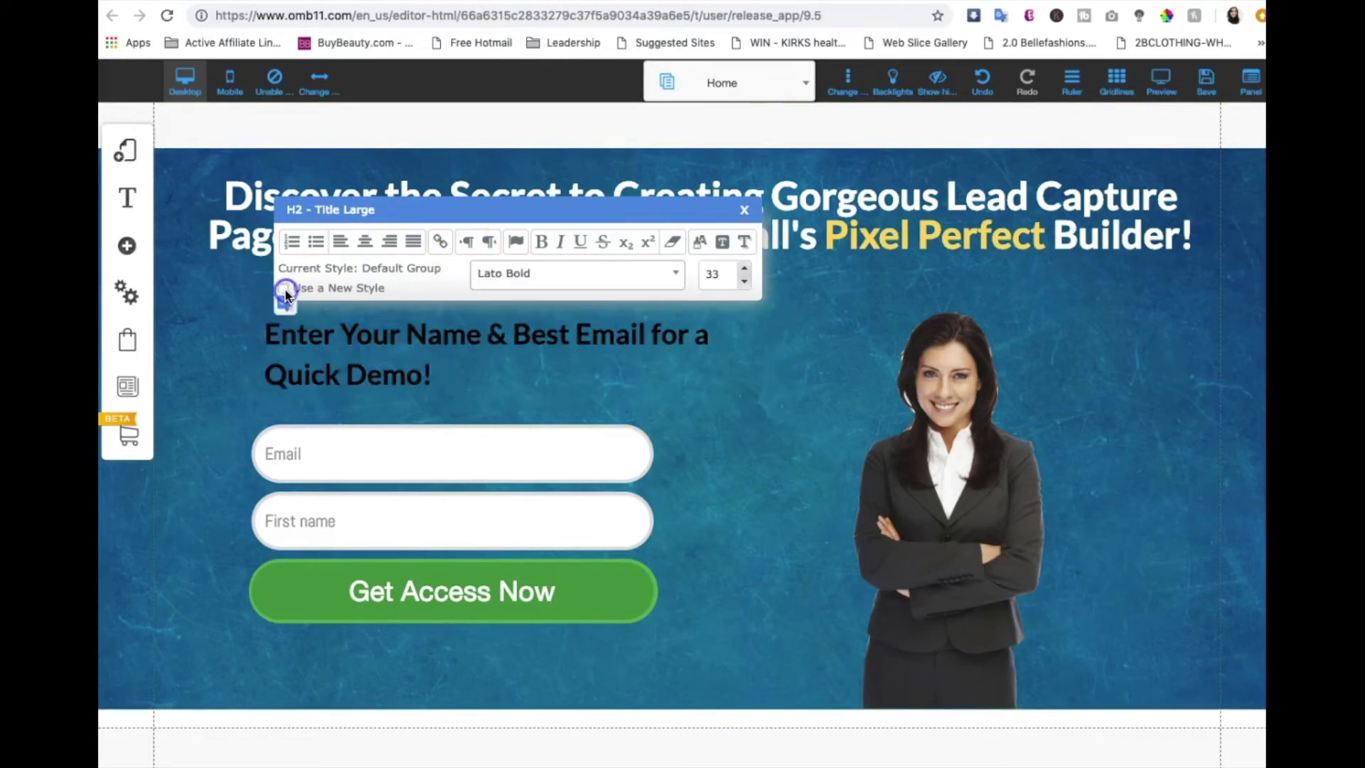
{"action": "left_click", "coordinate": [744, 286]}
{"action": "left_click", "coordinate": [745, 285]}
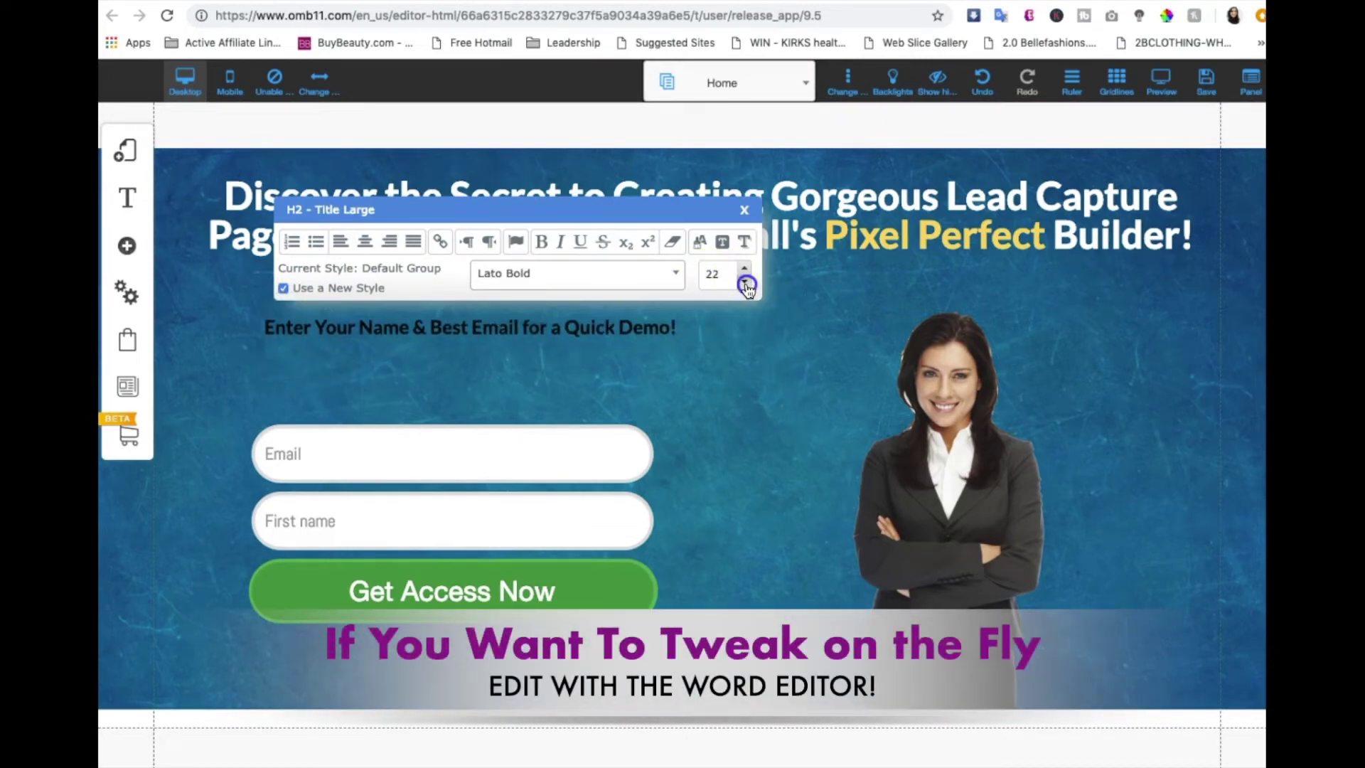
{"action": "left_click", "coordinate": [700, 241]}
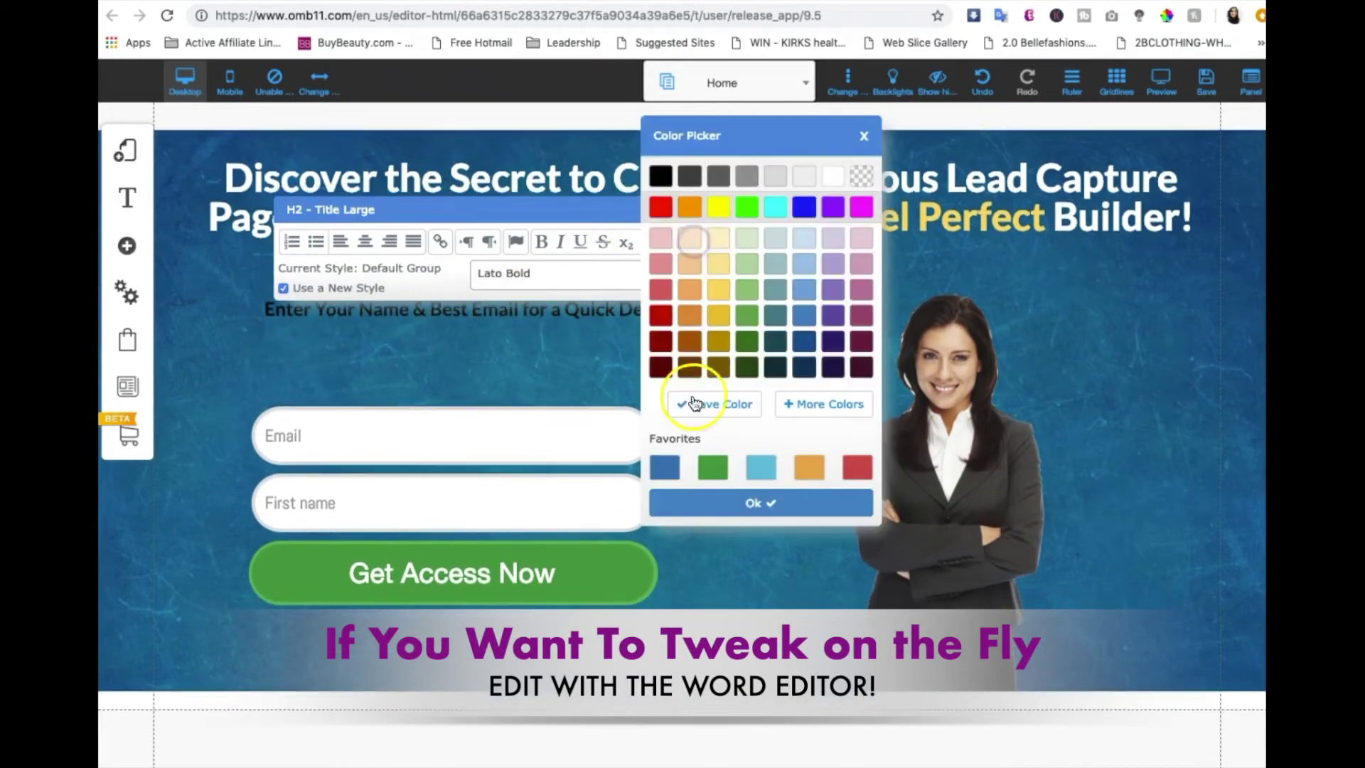
{"action": "left_click", "coordinate": [836, 178]}
- Center the subheadline on two lines, breaking before "for a Quick Demo!", and narrow its box and position it centrally above the form
{"action": "left_click", "coordinate": [512, 314]}
{"action": "triple_click", "coordinate": [467, 328]}
{"action": "left_click", "coordinate": [365, 216]}
{"action": "left_click", "coordinate": [726, 399]}
{"action": "left_click_drag", "start_coordinate": [547, 318], "coordinate": [494, 352]}
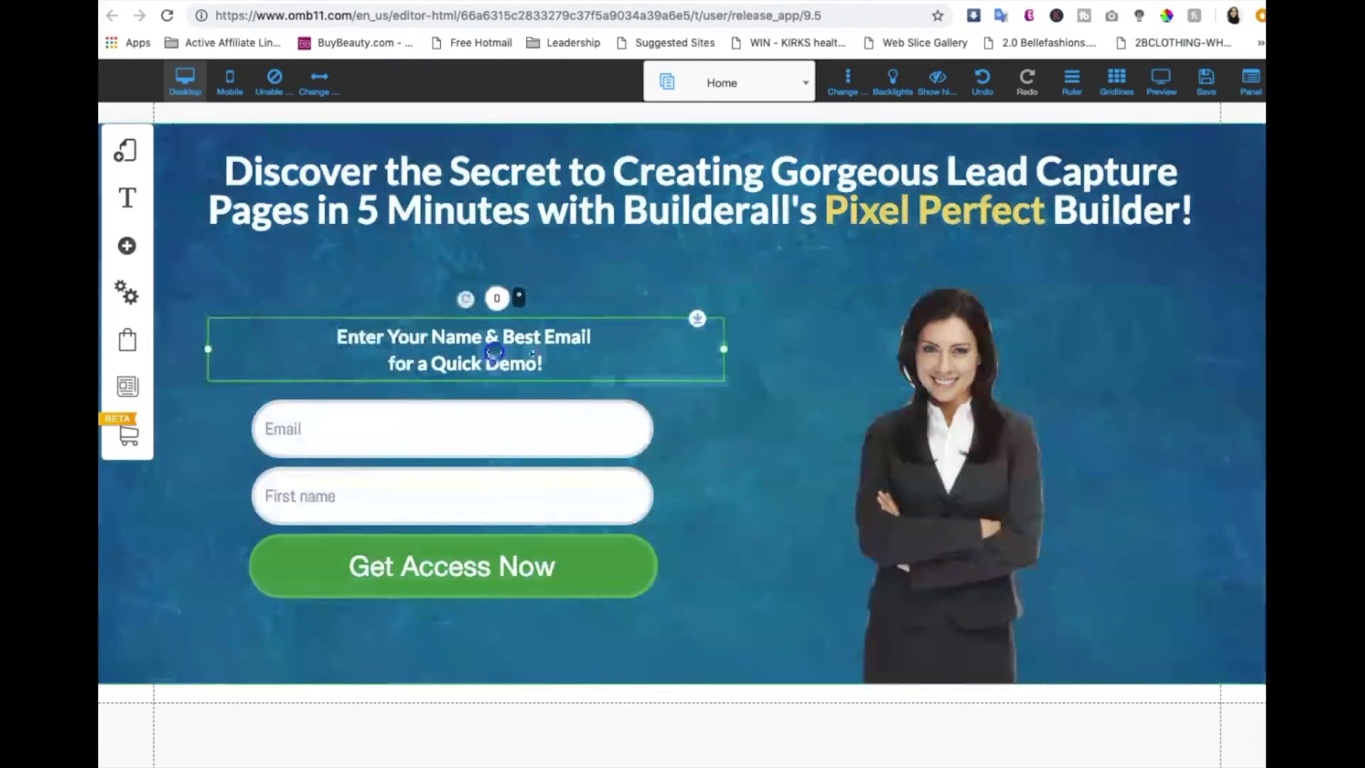
{"action": "left_click_drag", "start_coordinate": [724, 349], "coordinate": [524, 342]}
{"action": "left_click_drag", "start_coordinate": [398, 349], "coordinate": [444, 341]}
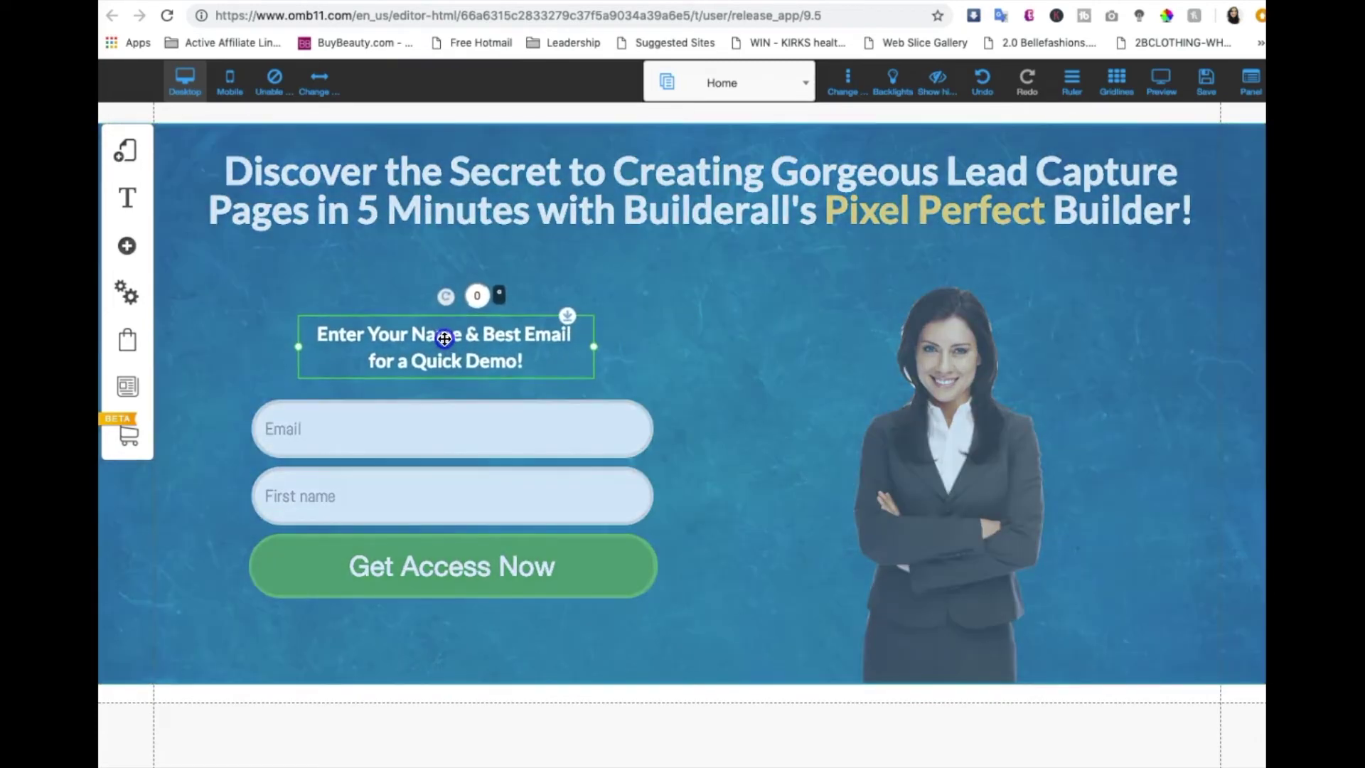
{"action": "left_click", "coordinate": [714, 354]}
- Customize the footer's appearance with a medium gray background color
{"action": "scroll", "coordinate": [713, 354], "scroll_direction": "down", "scroll_amount": 3}
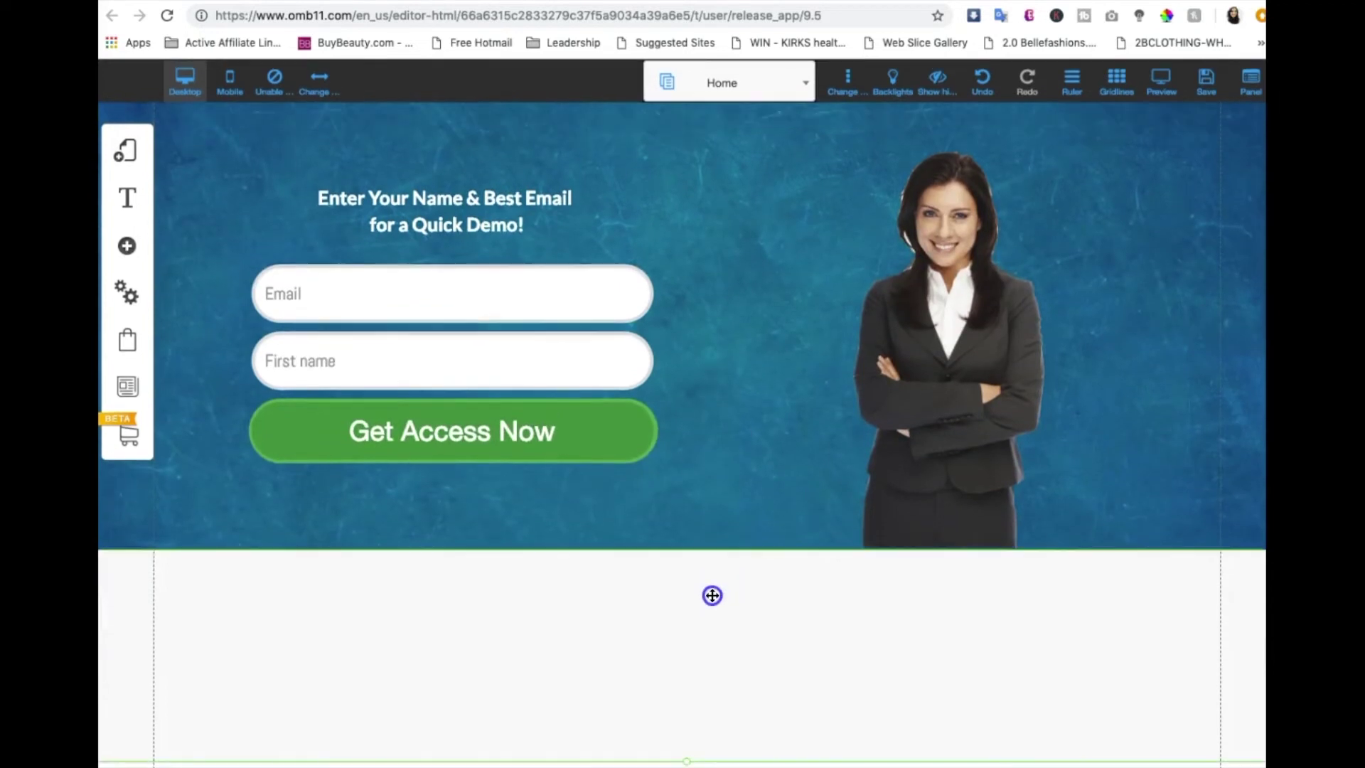
{"action": "scroll", "coordinate": [688, 731], "scroll_direction": "up", "scroll_amount": 2}
{"action": "left_click", "coordinate": [707, 684]}
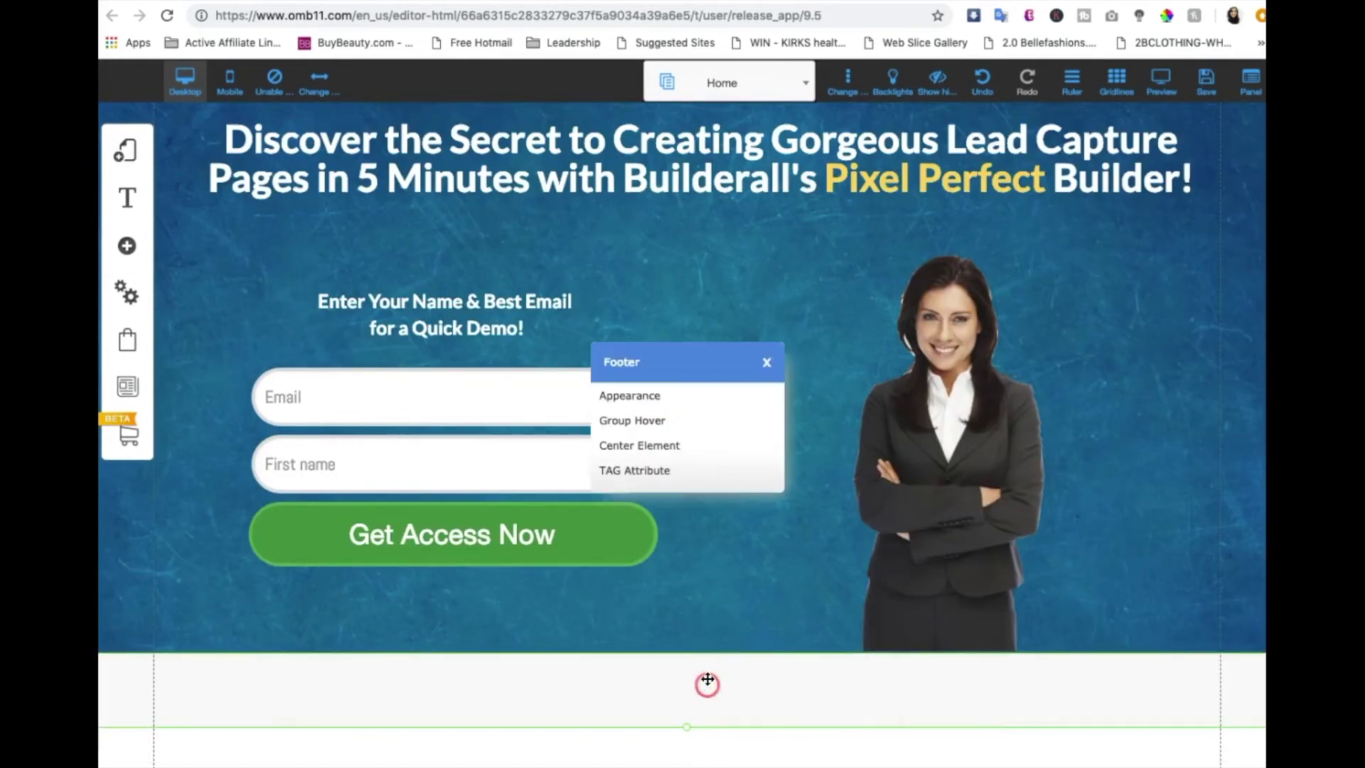
{"action": "left_click", "coordinate": [637, 398]}
{"action": "left_click", "coordinate": [387, 205]}
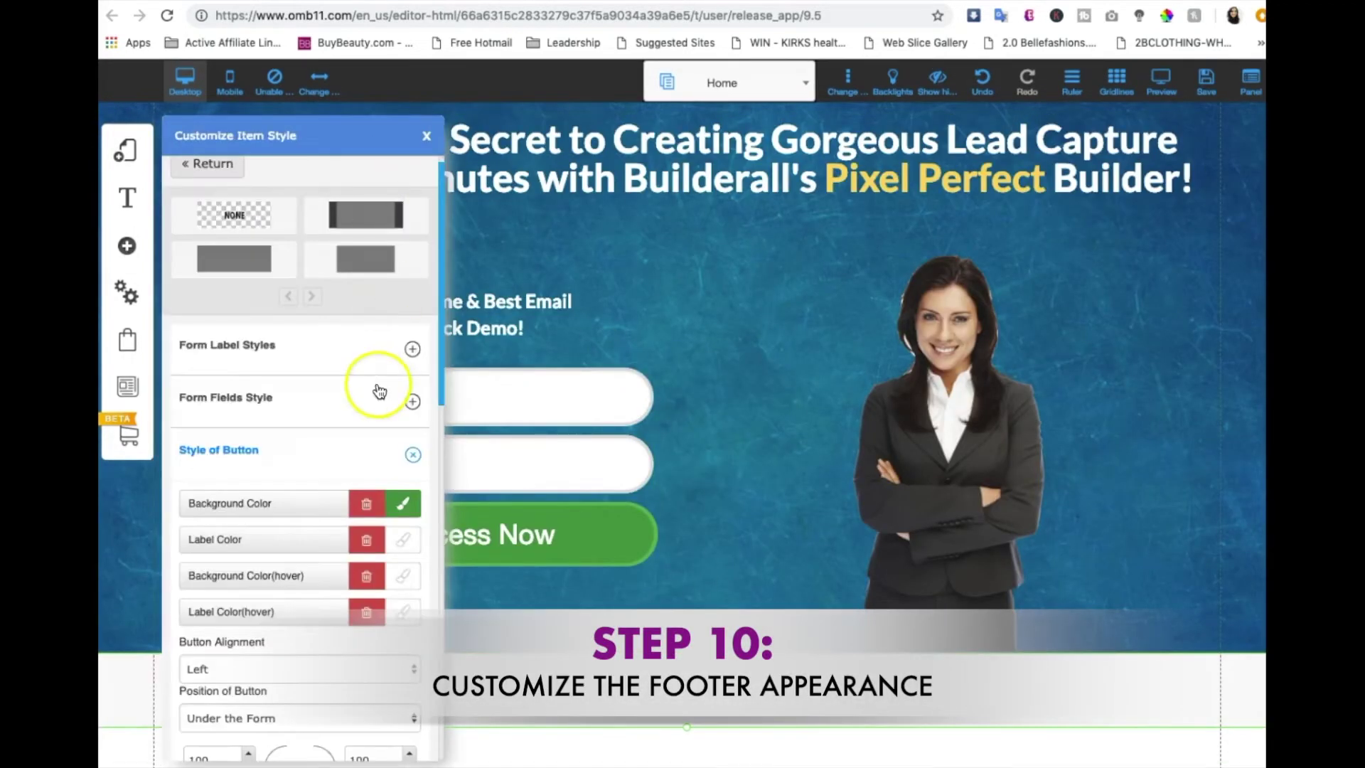
{"action": "left_click", "coordinate": [413, 419]}
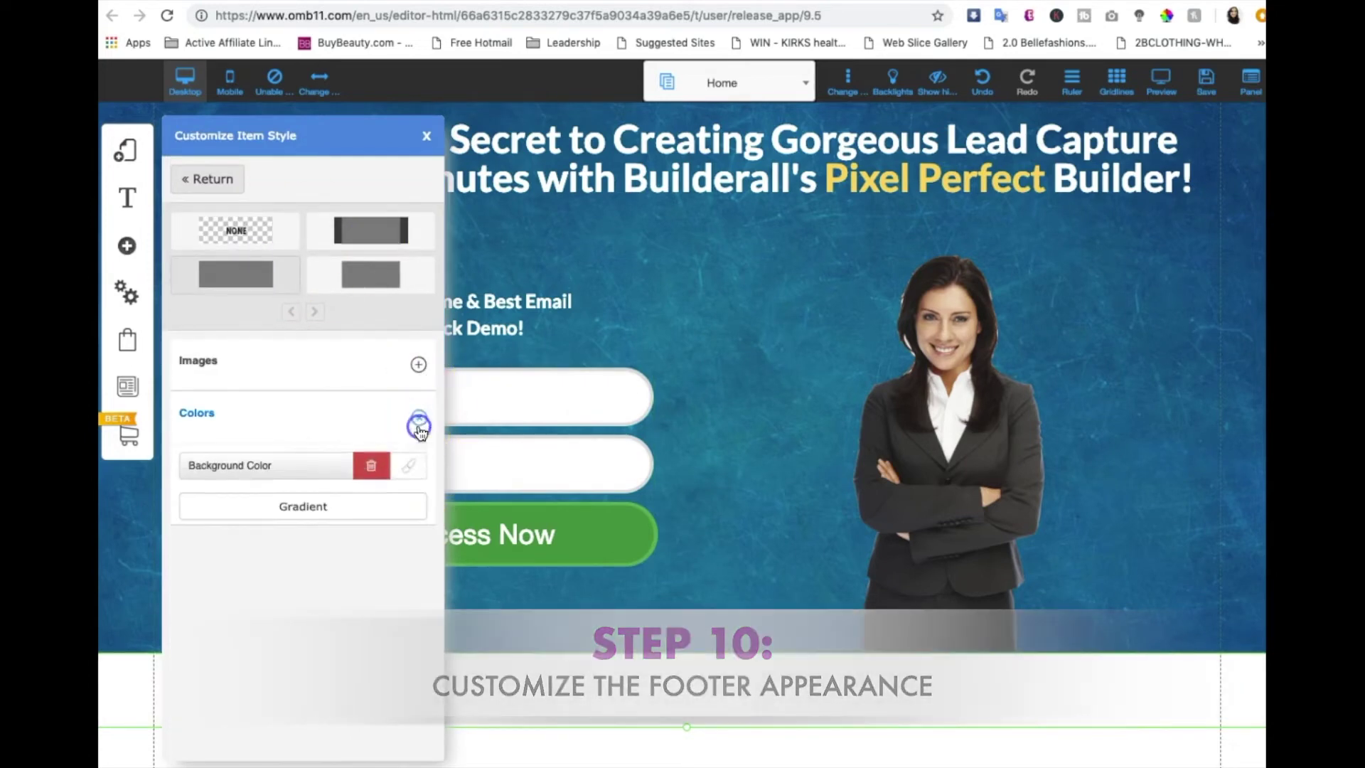
{"action": "left_click", "coordinate": [418, 471]}
{"action": "left_click", "coordinate": [519, 175]}
{"action": "left_click", "coordinate": [725, 457]}
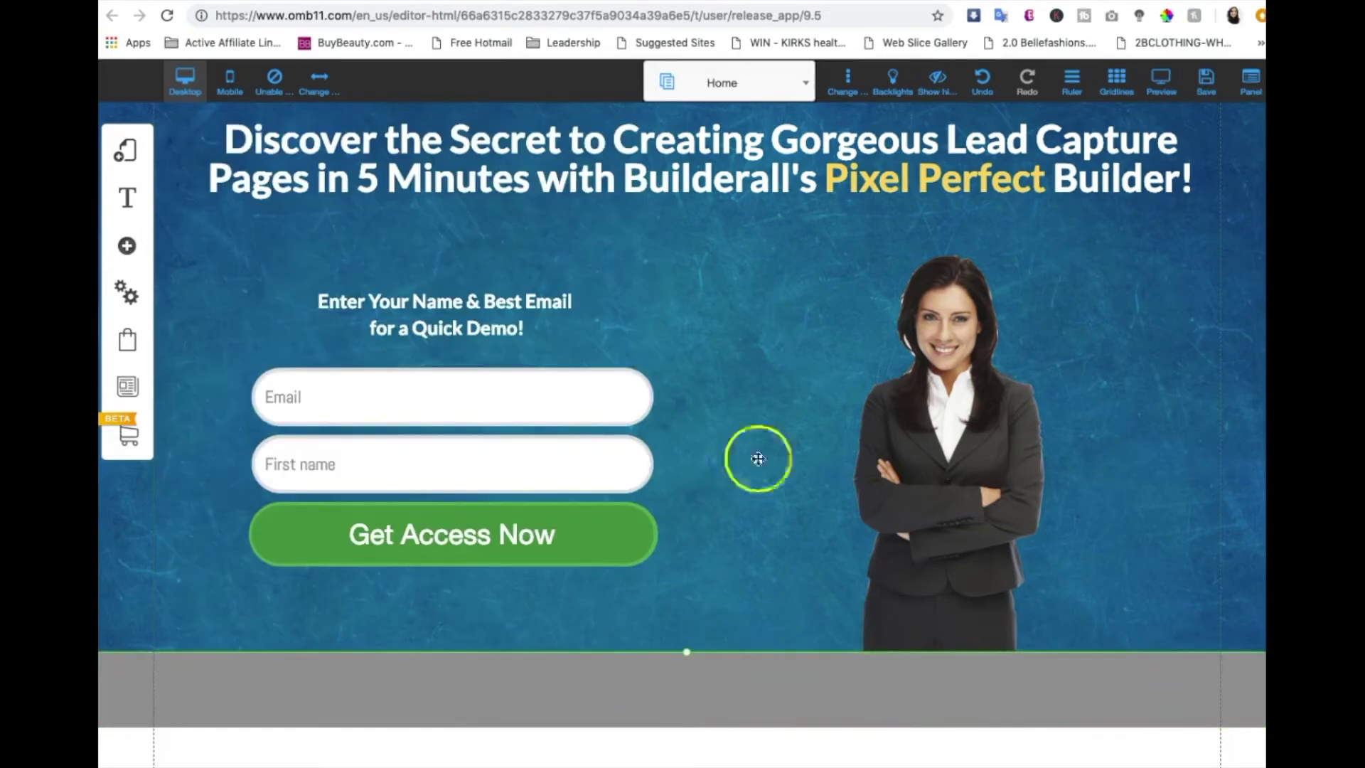
- Save the site, registering it with the URL name "lcptest" and including the default layout and Home page changes
{"action": "left_click", "coordinate": [1206, 84]}
{"action": "left_click", "coordinate": [754, 442]}
{"action": "type", "text": "lcptest"}
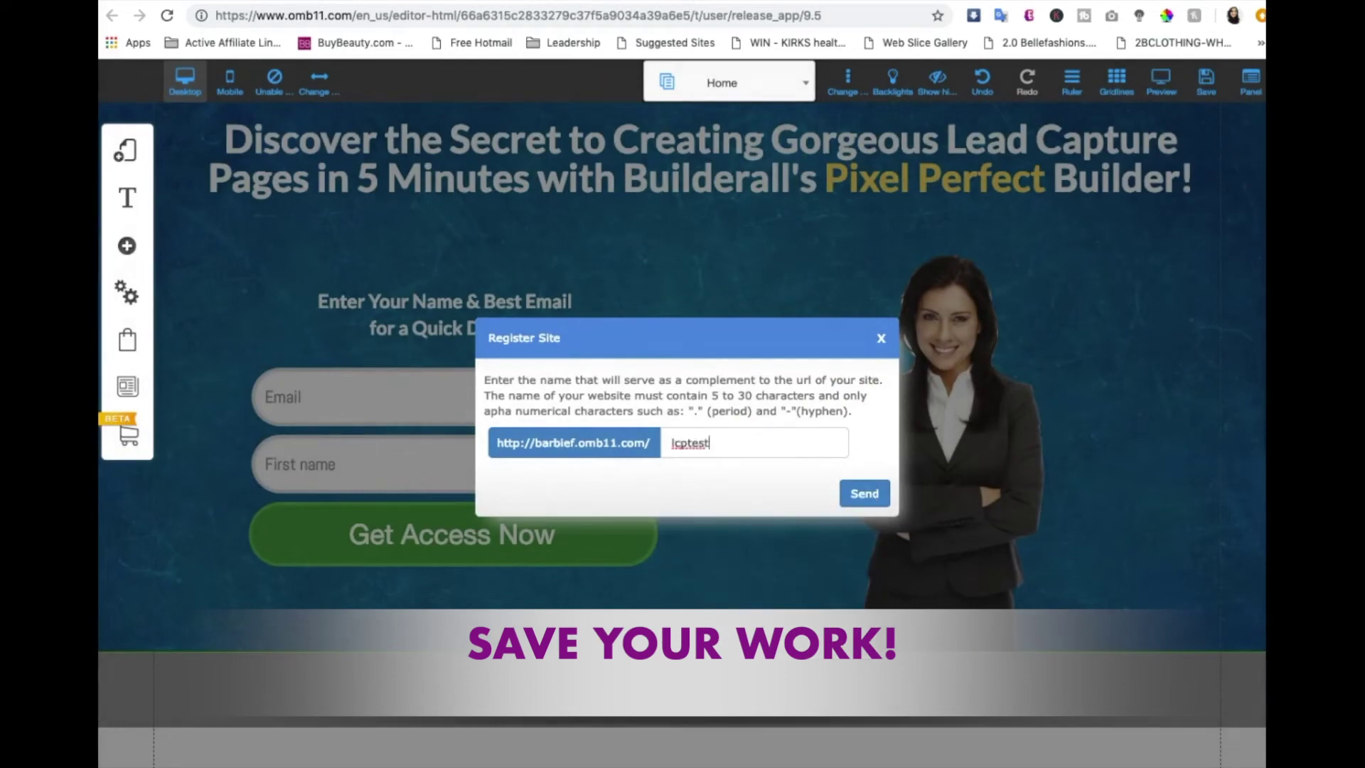
{"action": "left_click", "coordinate": [865, 493]}
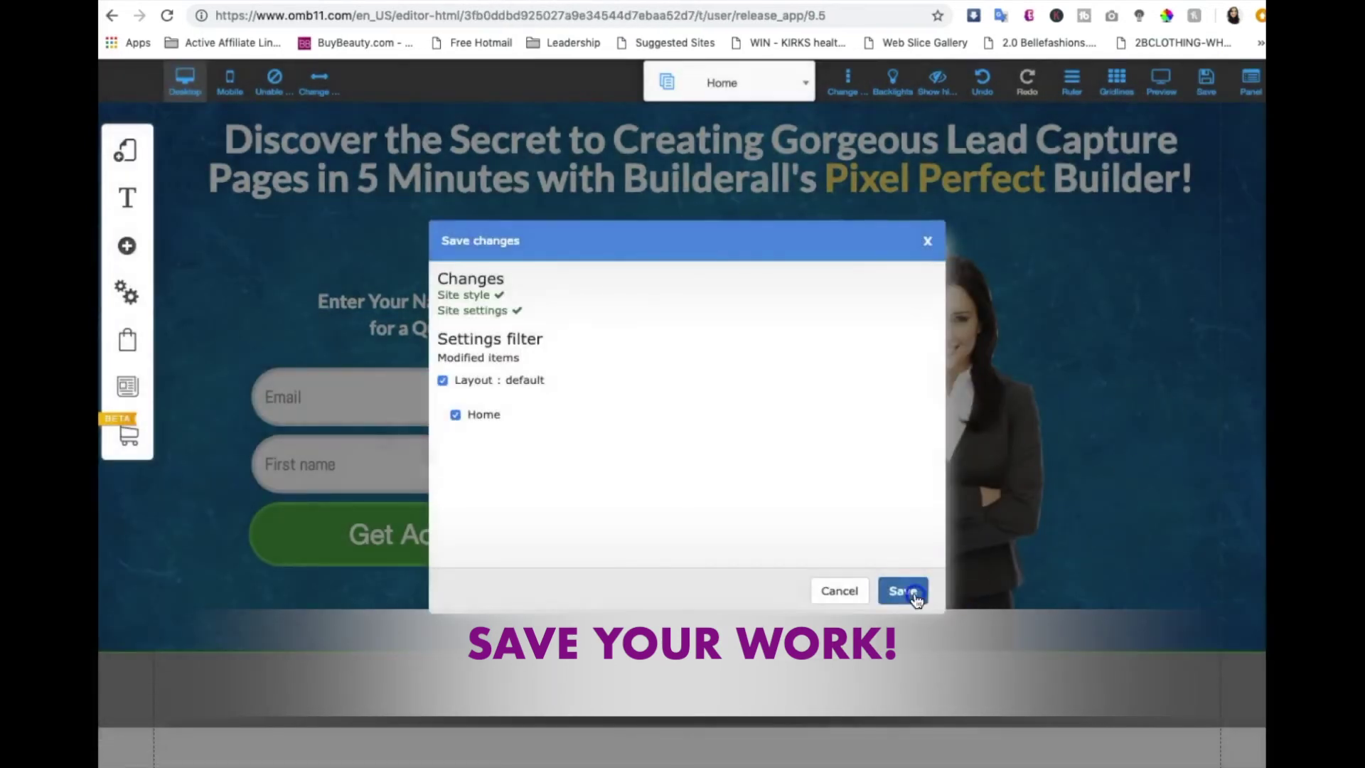
{"action": "left_click", "coordinate": [908, 591]}
{"action": "left_click", "coordinate": [799, 371]}
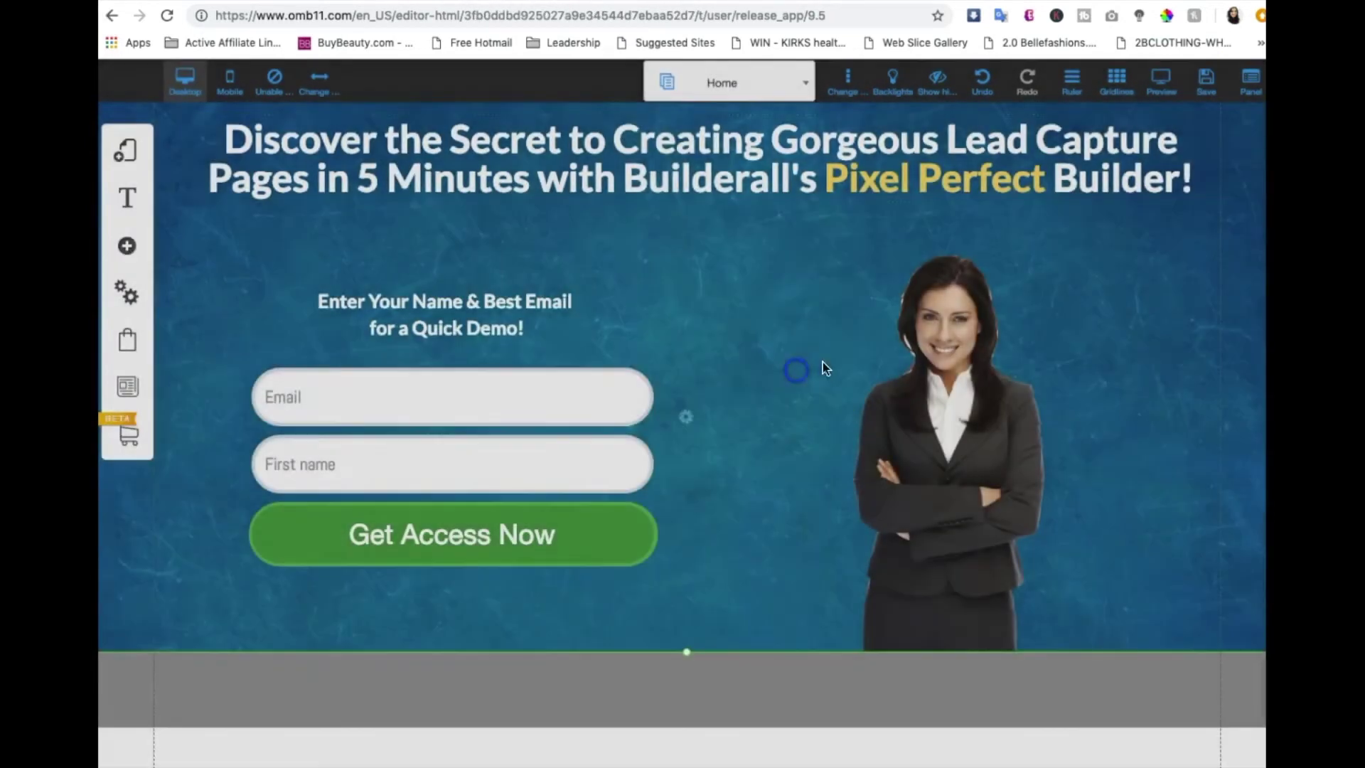
- Switch to the mobile layout and automatically adjust the page elements to the phone screen
{"action": "left_click", "coordinate": [229, 80]}
{"action": "left_click", "coordinate": [769, 470]}
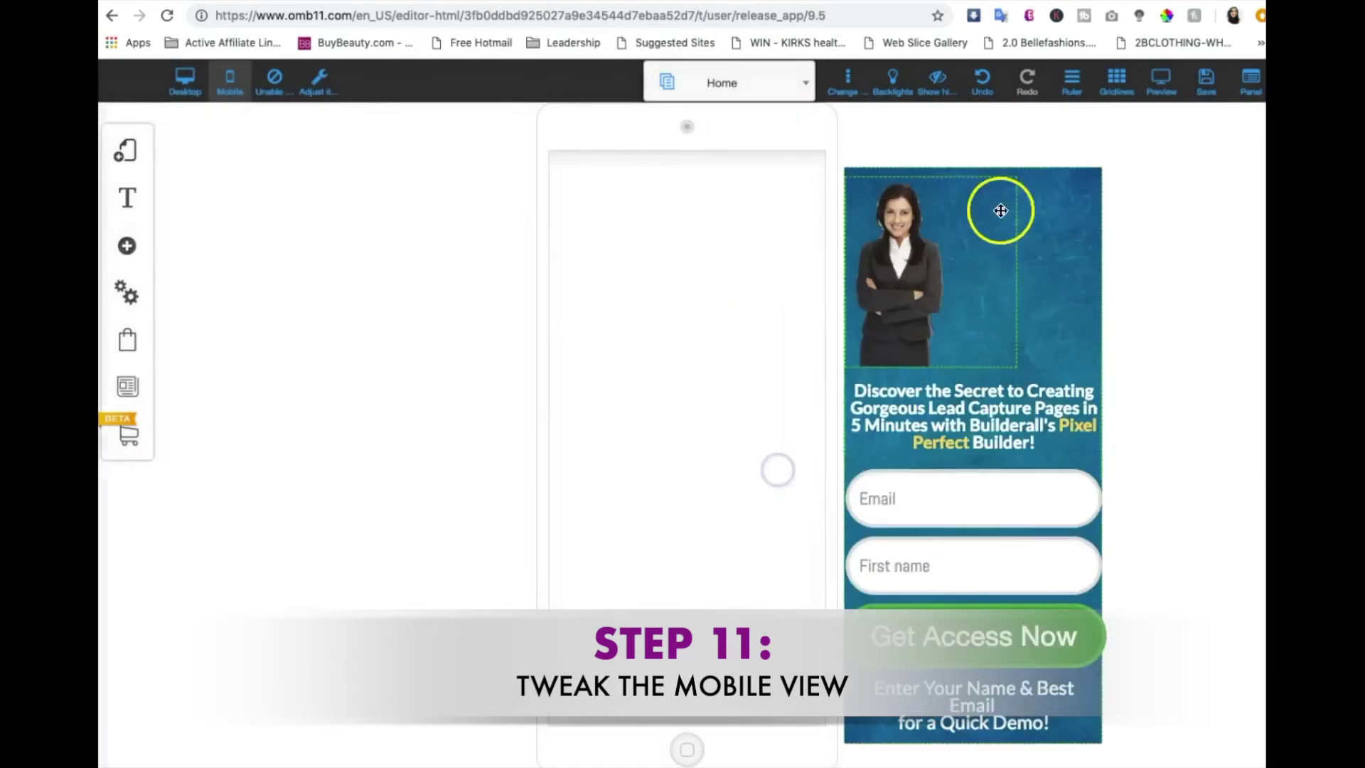
{"action": "left_click", "coordinate": [319, 80]}
{"action": "left_click", "coordinate": [691, 417]}
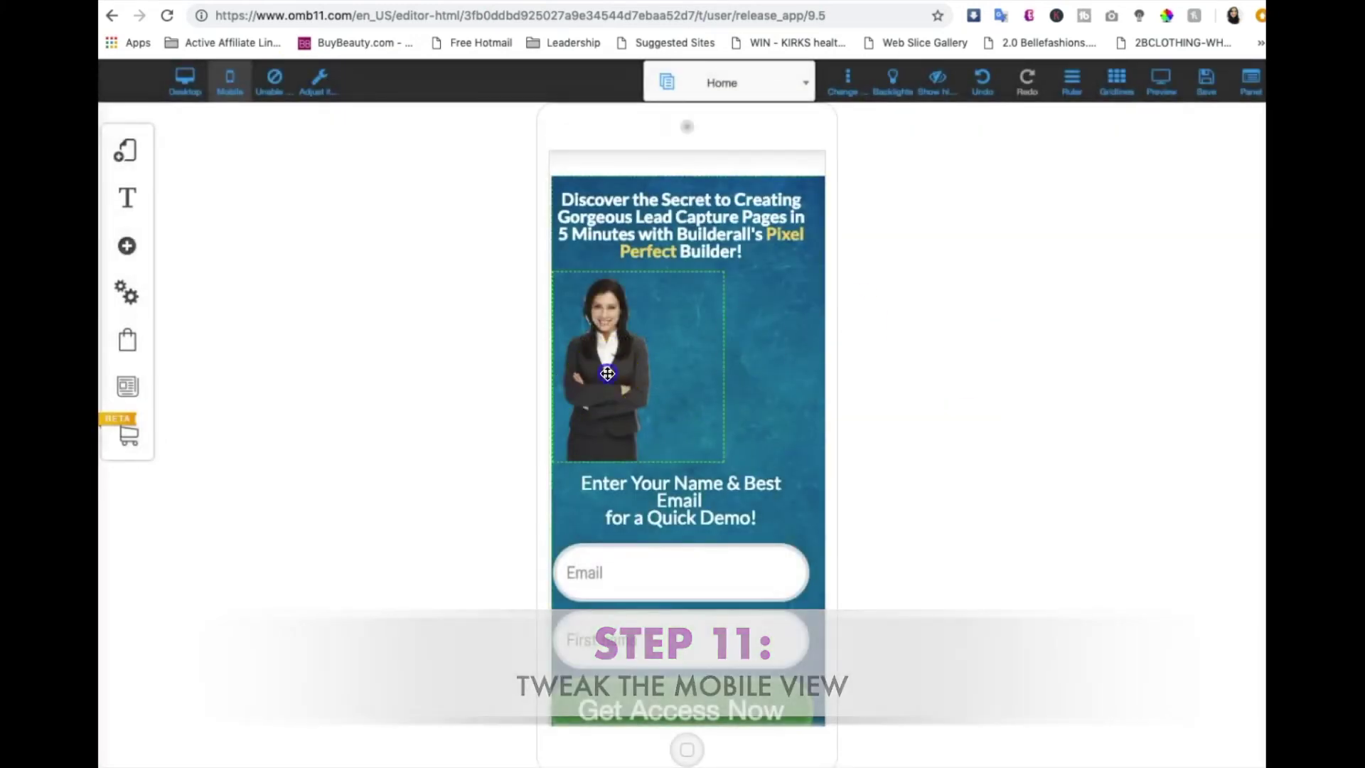
- In the mobile layout, move the subheadline directly under the headline and place the businesswoman image beneath it, nearer the center
{"action": "left_click", "coordinate": [672, 370]}
{"action": "left_click_drag", "start_coordinate": [673, 499], "coordinate": [666, 302]}
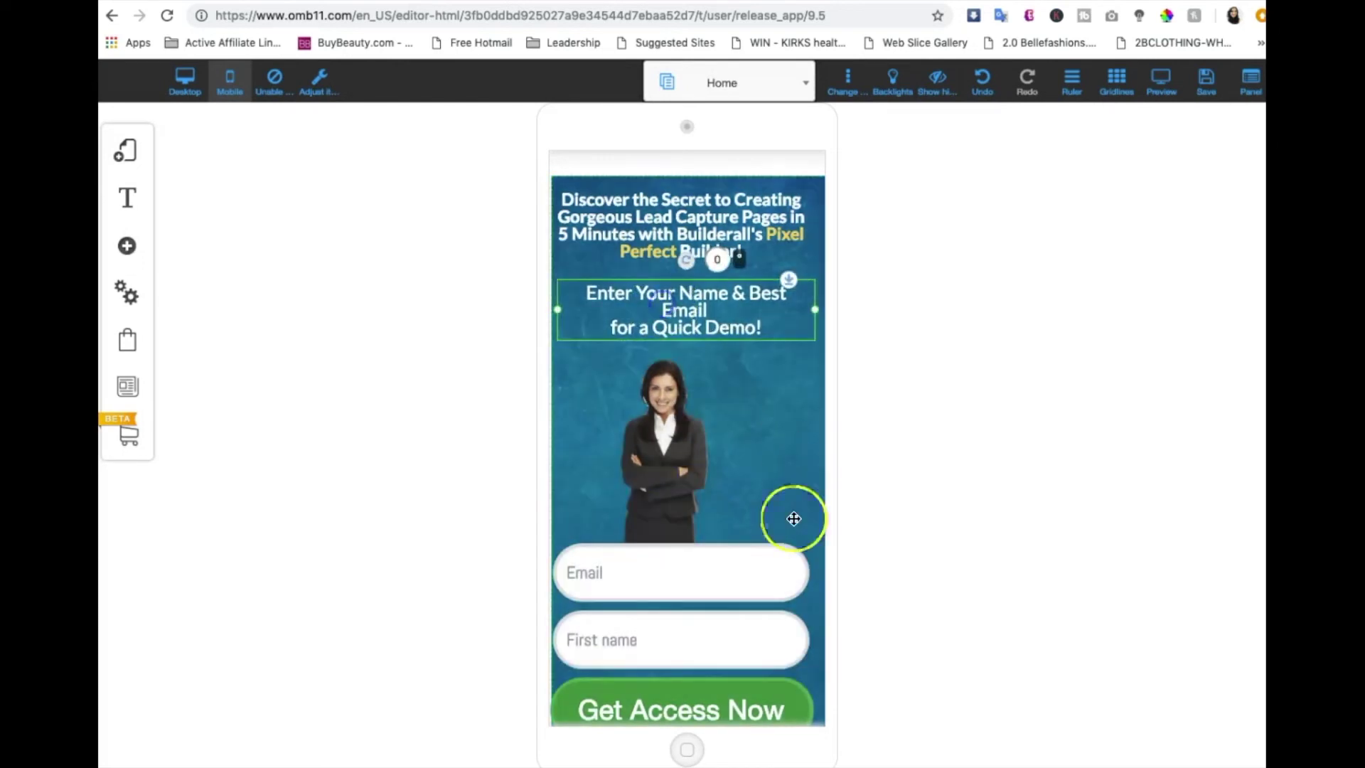
{"action": "scroll", "coordinate": [793, 518], "scroll_direction": "down", "scroll_amount": 3}
{"action": "scroll", "coordinate": [711, 640], "scroll_direction": "up", "scroll_amount": 3}
{"action": "left_click", "coordinate": [747, 491]}
- Center the opt-in form across the mobile banner and nudge the businesswoman image slightly to the right
{"action": "left_click_drag", "start_coordinate": [768, 671], "coordinate": [690, 681]}
{"action": "left_click", "coordinate": [664, 420]}
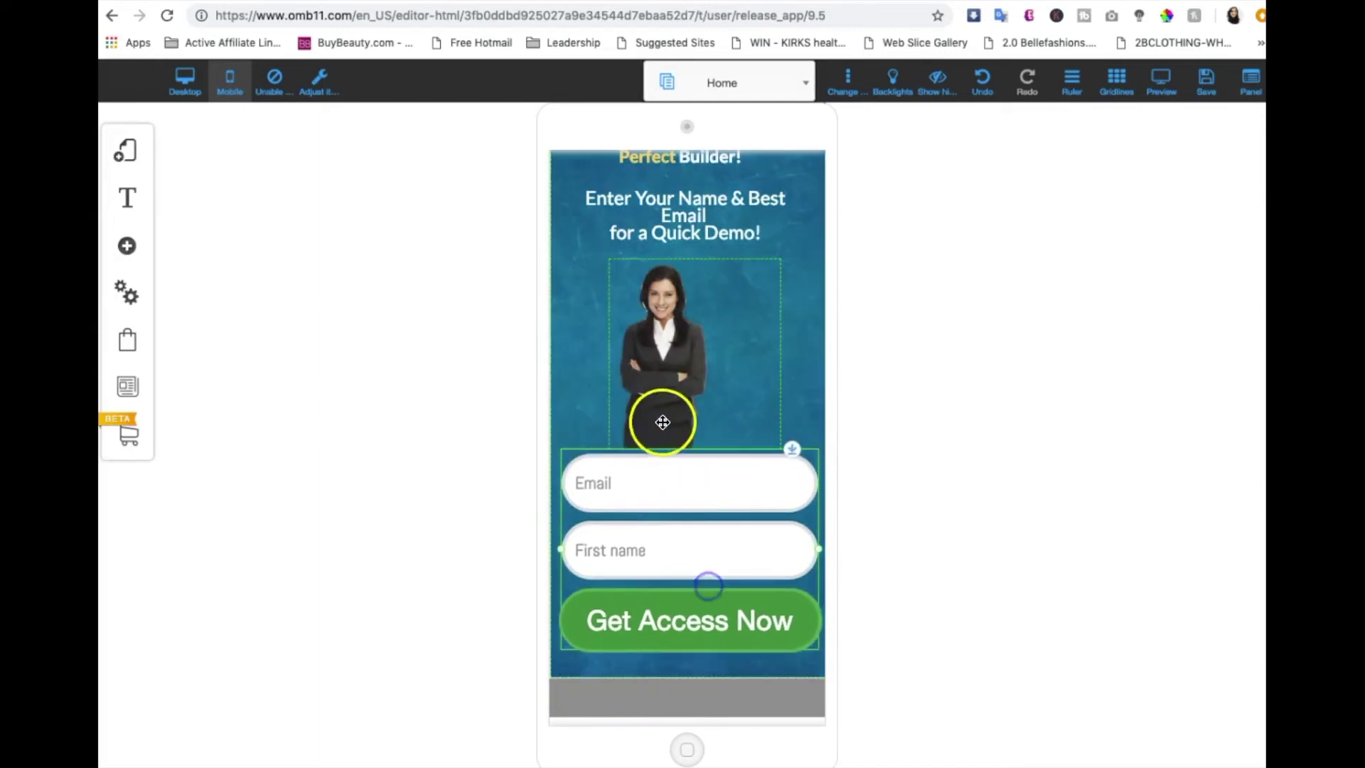
{"action": "left_click", "coordinate": [786, 365]}
{"action": "left_click_drag", "start_coordinate": [677, 366], "coordinate": [690, 365]}
{"action": "left_click", "coordinate": [937, 367]}
- Center the headline in the mobile banner and shorten the empty header area so the banner sits higher
{"action": "left_click", "coordinate": [694, 228]}
{"action": "scroll", "coordinate": [696, 231], "scroll_direction": "up", "scroll_amount": 3}
{"action": "left_click", "coordinate": [692, 263]}
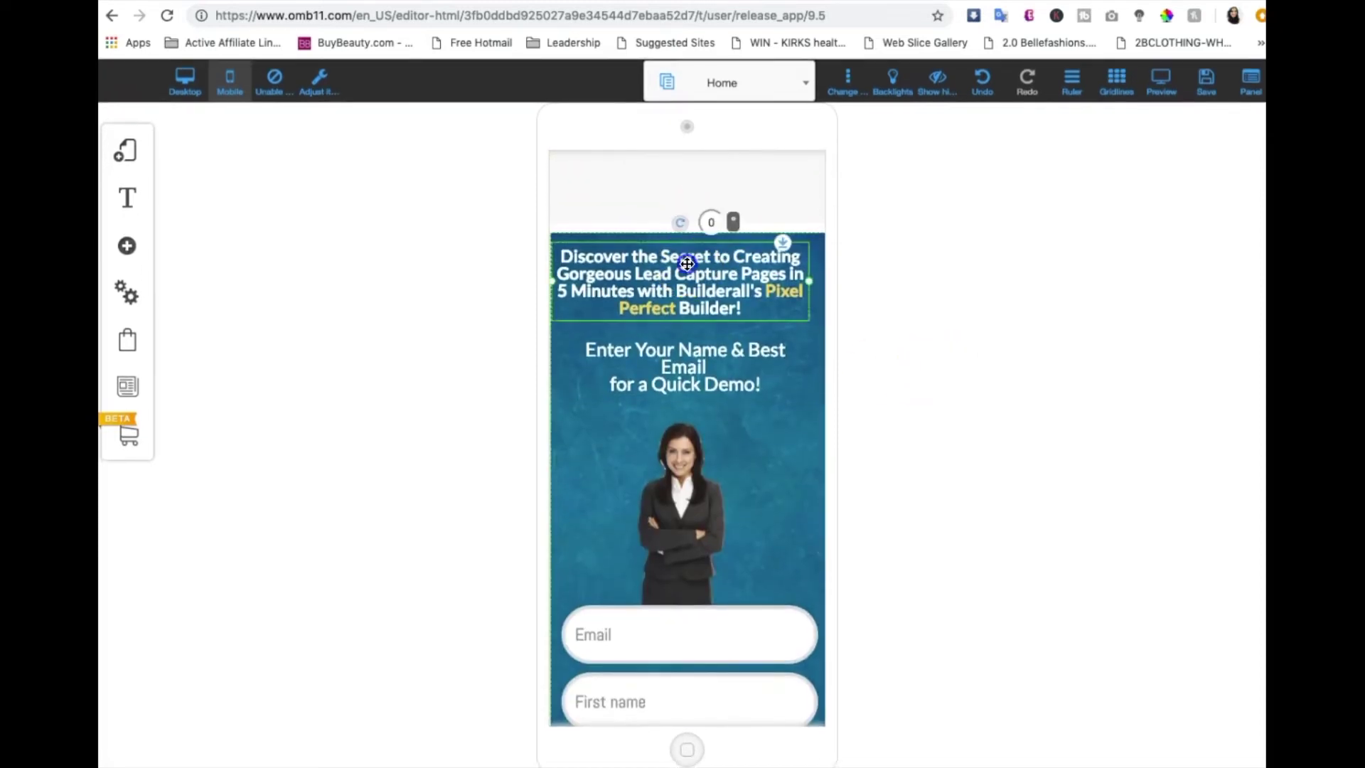
{"action": "left_click", "coordinate": [690, 187]}
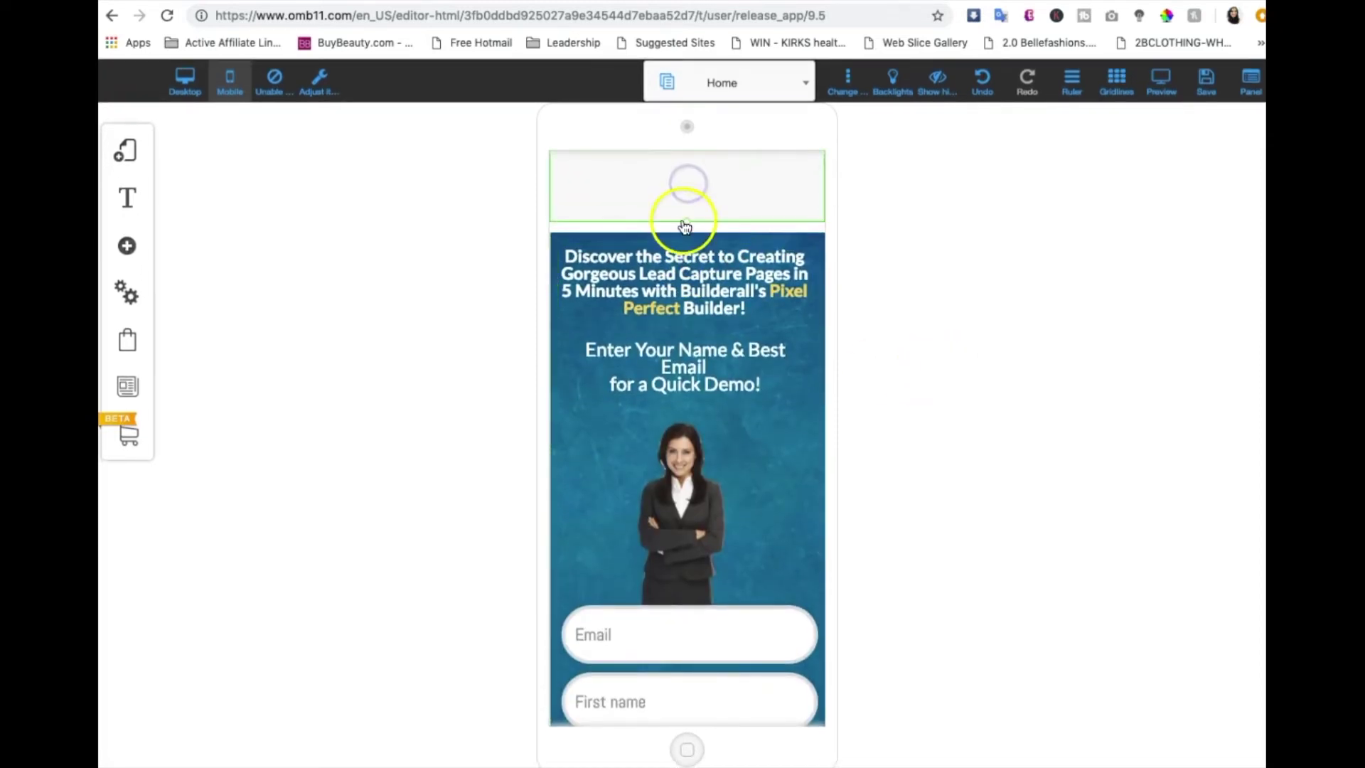
{"action": "left_click_drag", "start_coordinate": [688, 212], "coordinate": [688, 190]}
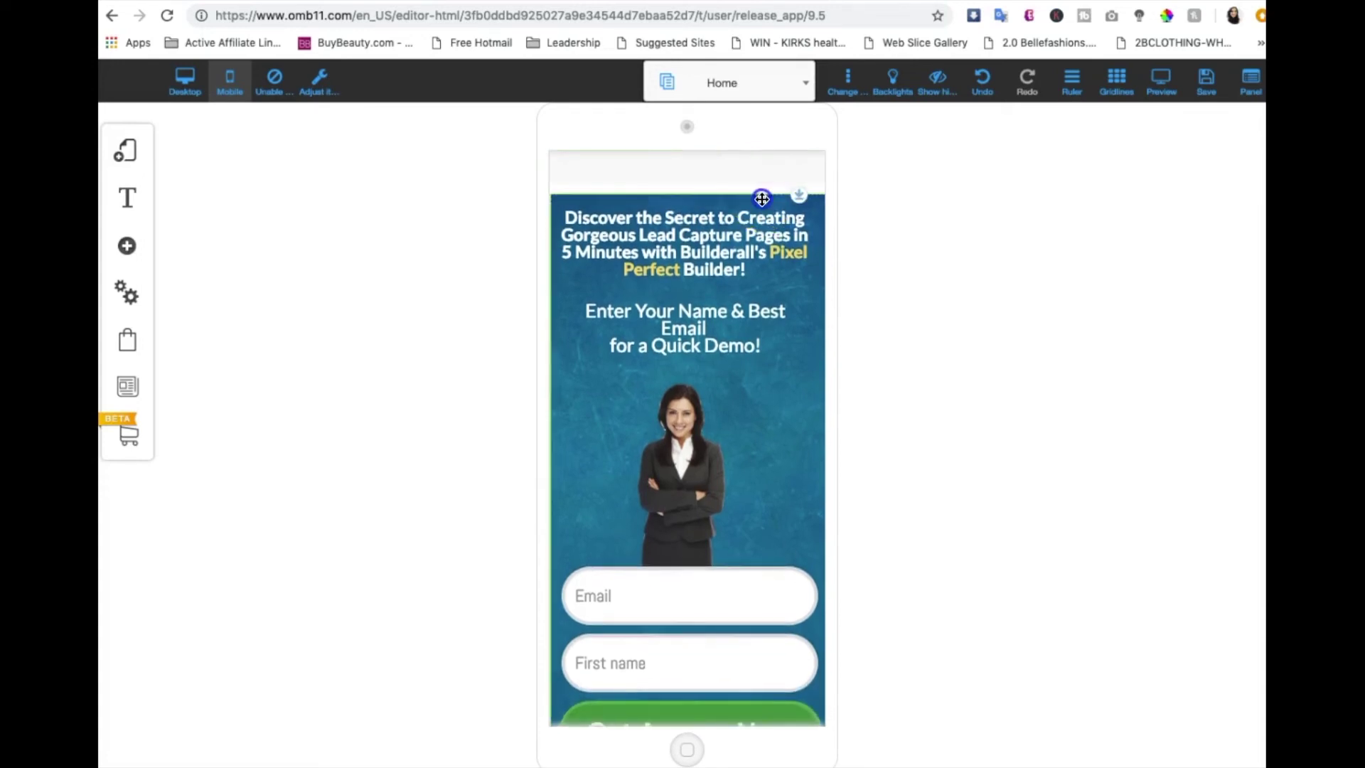
{"action": "left_click_drag", "start_coordinate": [797, 192], "coordinate": [797, 183]}
- Save the site style and settings changes, and preview the page in its mobile and desktop views
{"action": "left_click", "coordinate": [1201, 84]}
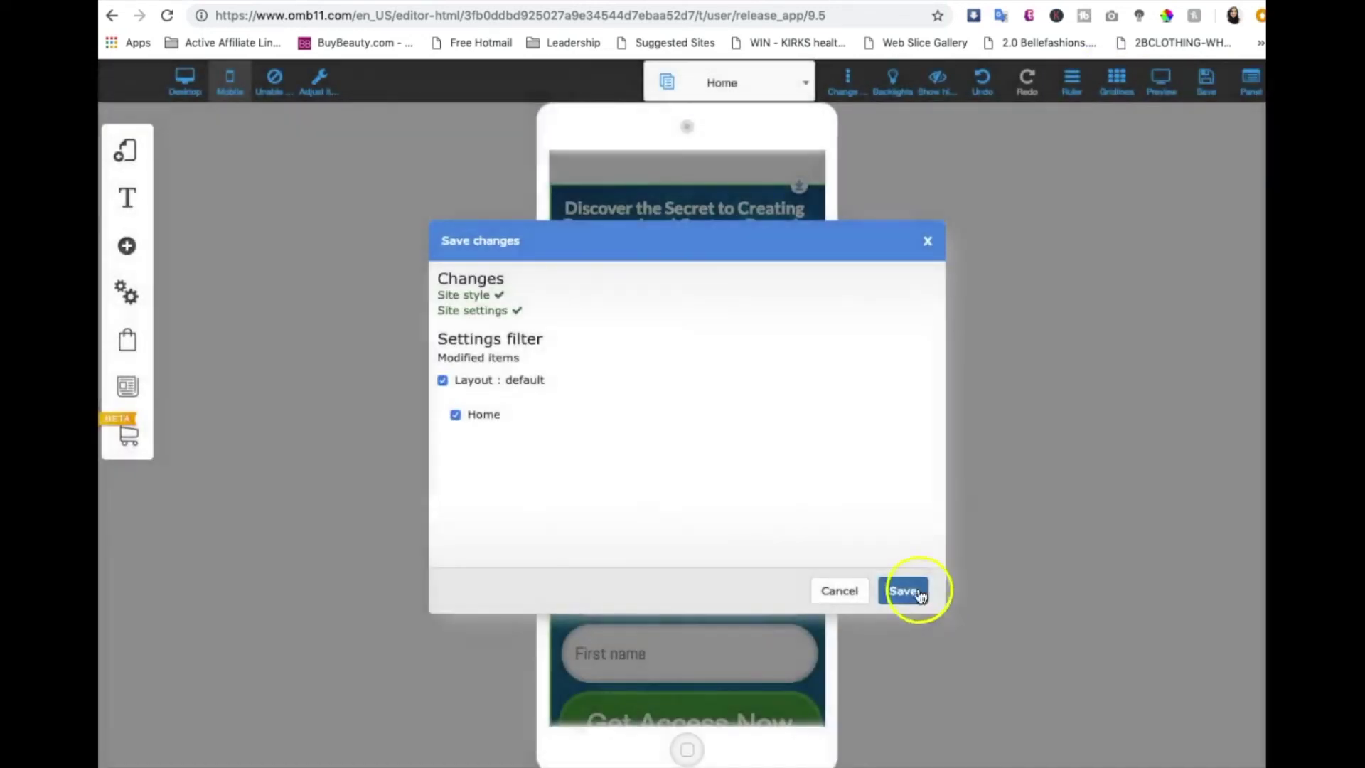
{"action": "left_click", "coordinate": [904, 591]}
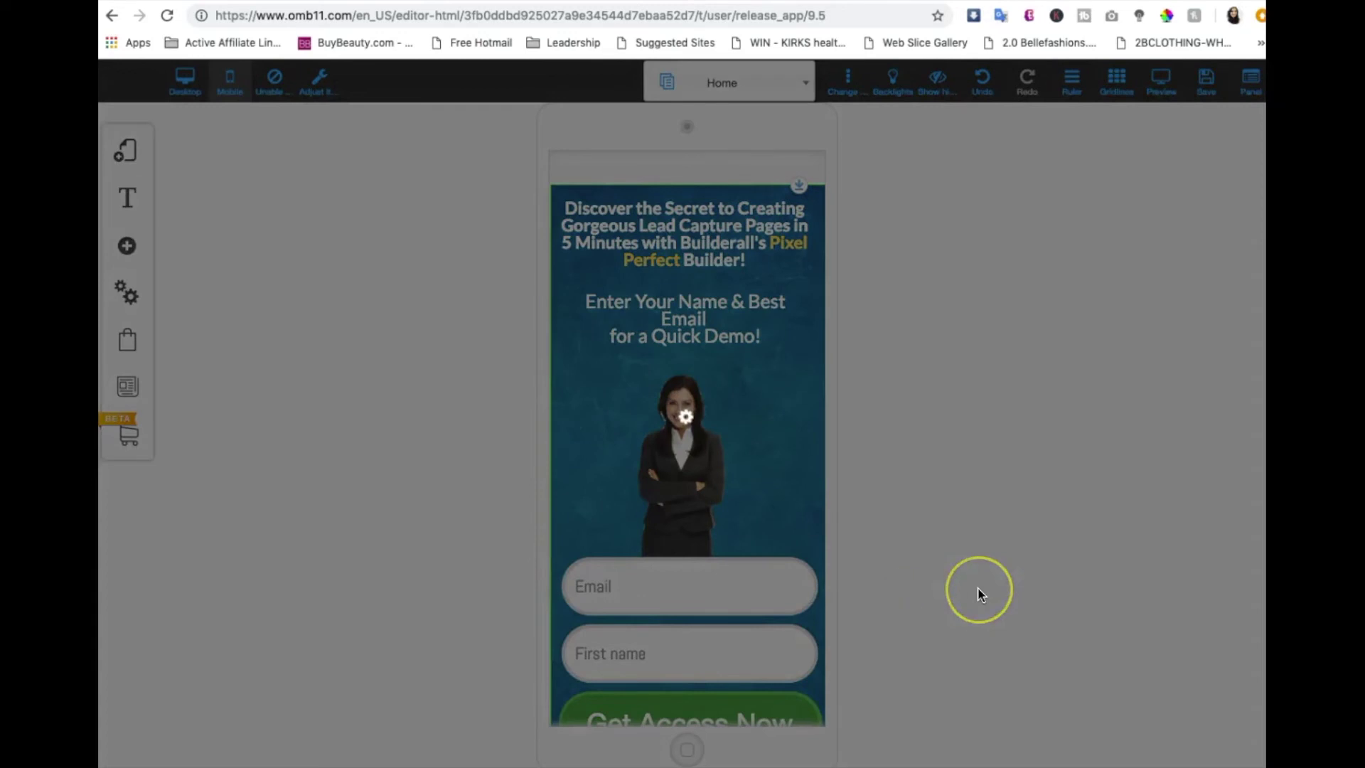
{"action": "left_click", "coordinate": [795, 371]}
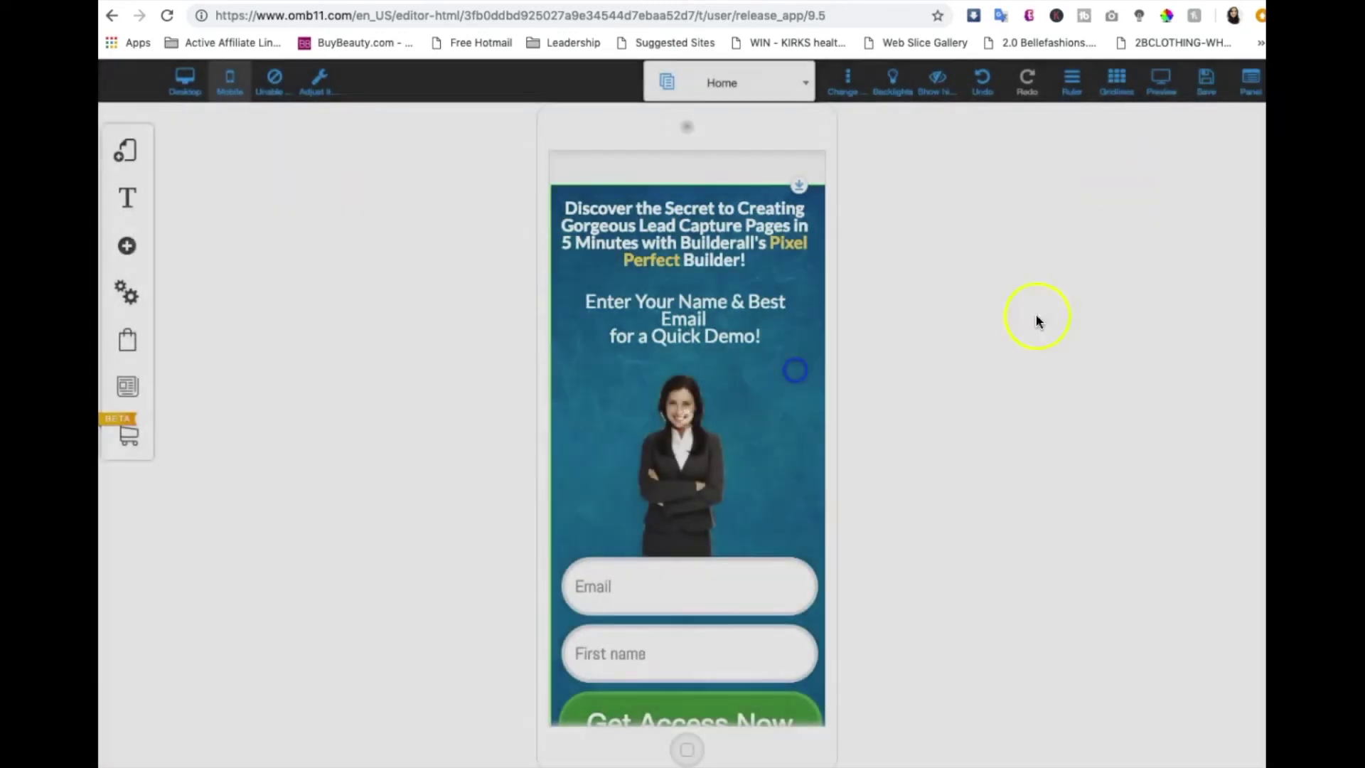
{"action": "left_click", "coordinate": [1161, 80]}
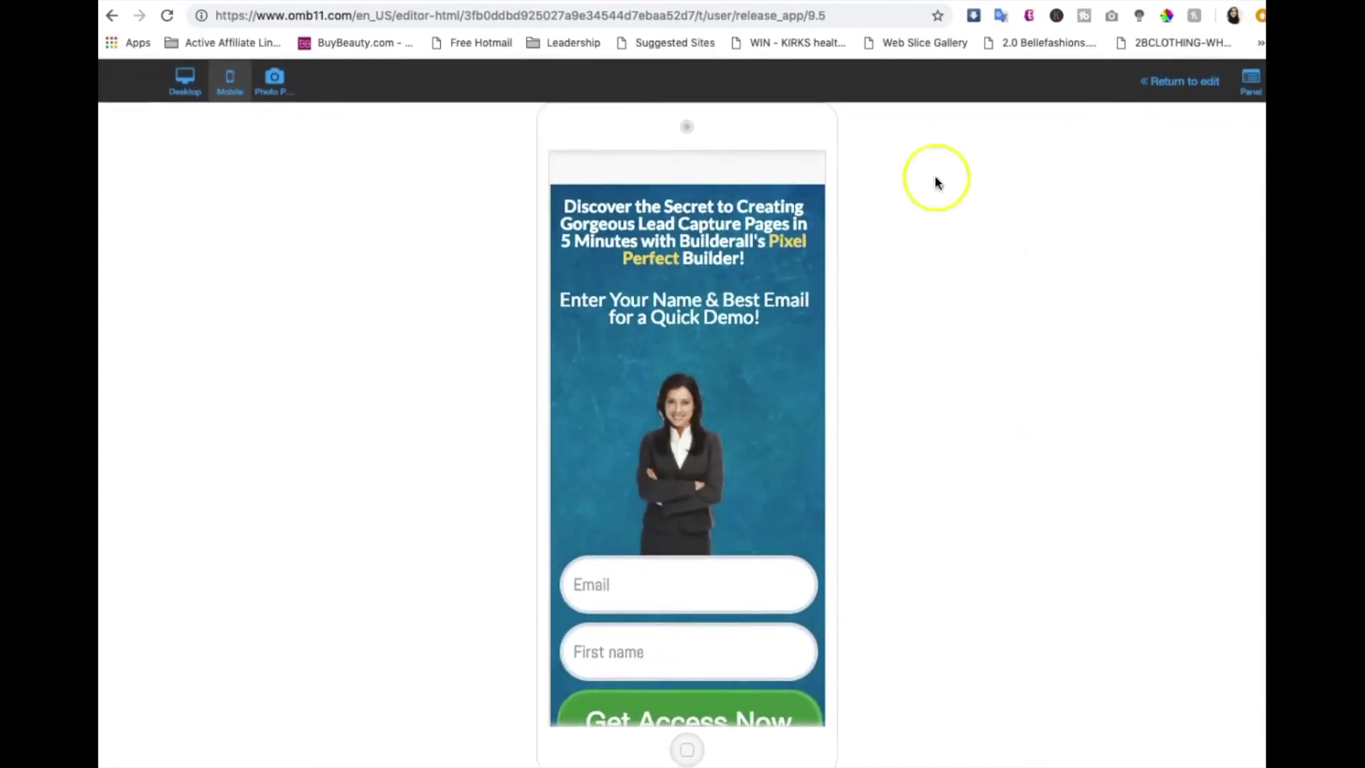
{"action": "left_click", "coordinate": [187, 82]}
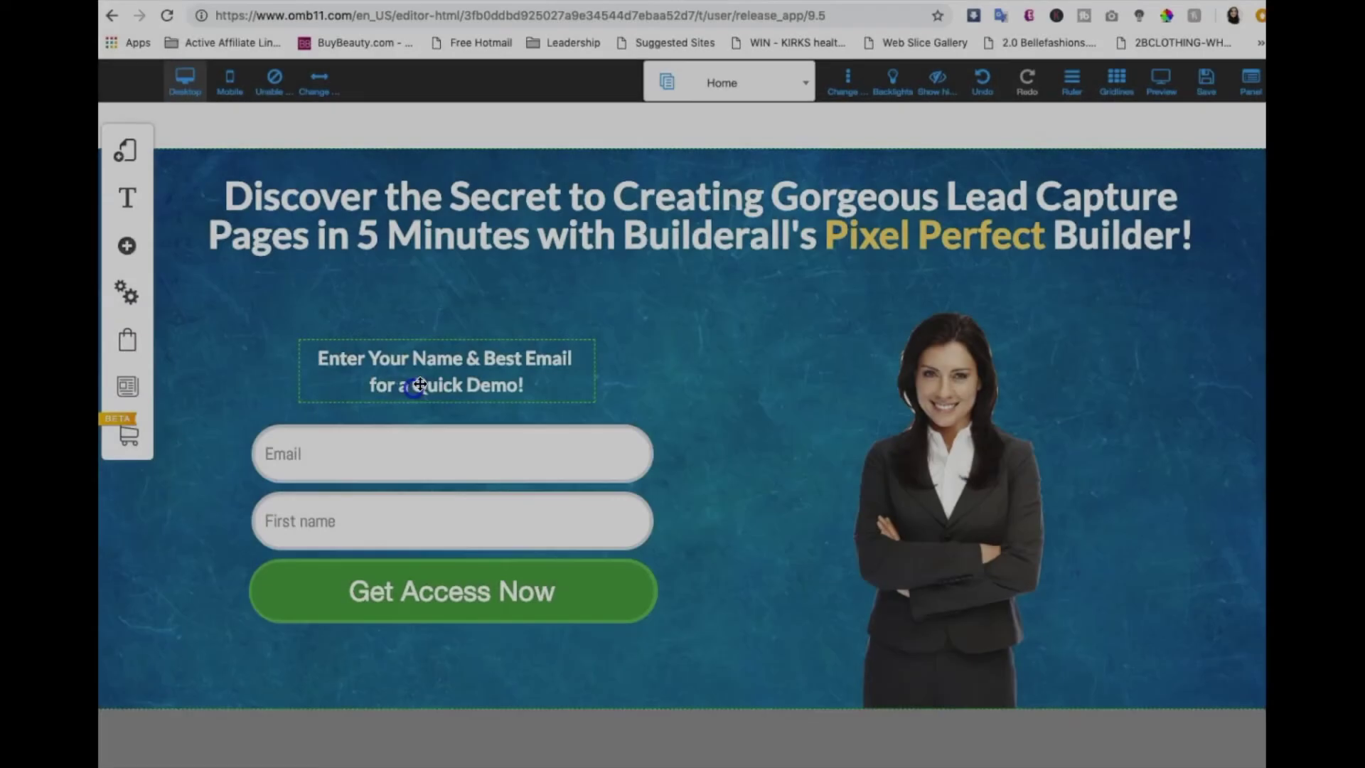
- In the desktop layout, move the subheadline, opt-in form and businesswoman image slightly higher in the banner
{"action": "left_click", "coordinate": [425, 355]}
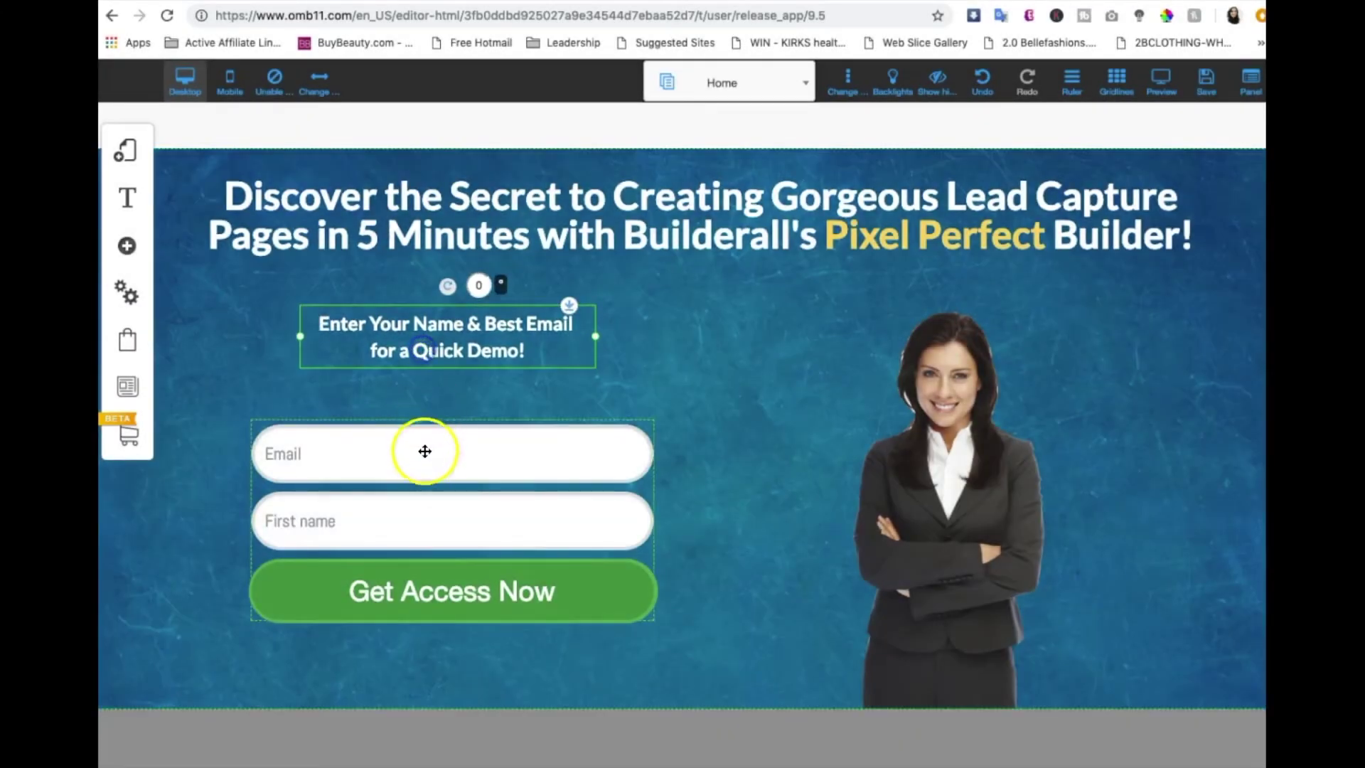
{"action": "left_click_drag", "start_coordinate": [426, 451], "coordinate": [426, 431]}
{"action": "left_click", "coordinate": [999, 553]}
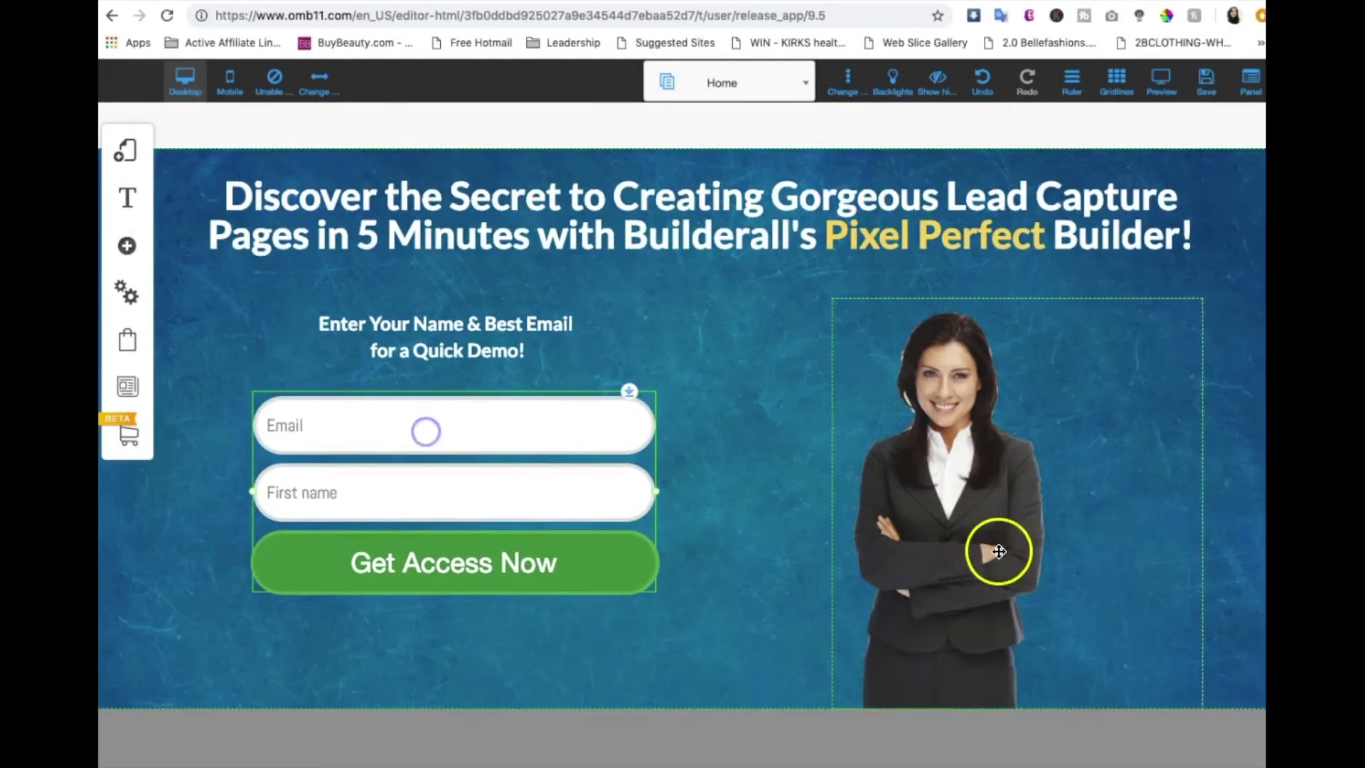
{"action": "left_click_drag", "start_coordinate": [969, 567], "coordinate": [971, 548]}
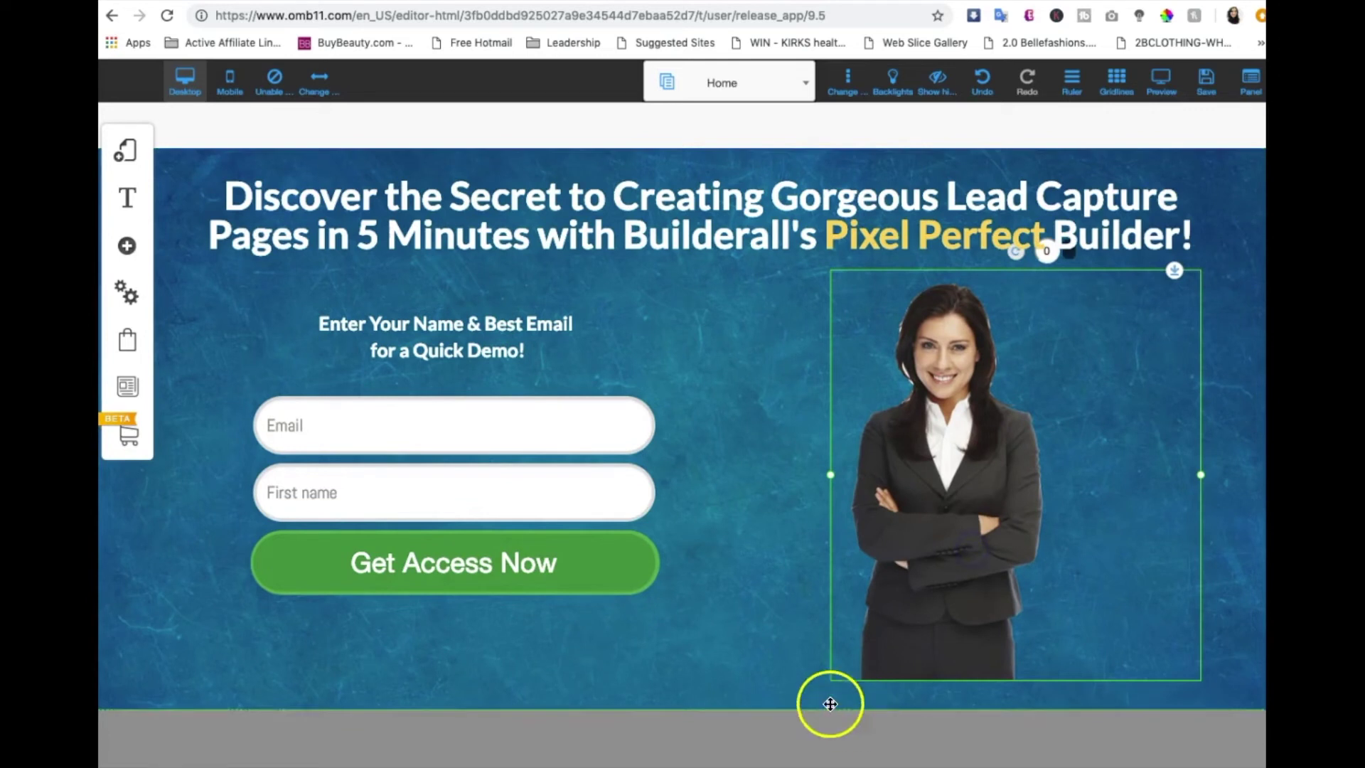
- Shorten the desktop banner to end at the bottom of the businesswoman image and move the footer up against it
{"action": "left_click", "coordinate": [730, 667]}
{"action": "left_click_drag", "start_coordinate": [688, 711], "coordinate": [687, 684]}
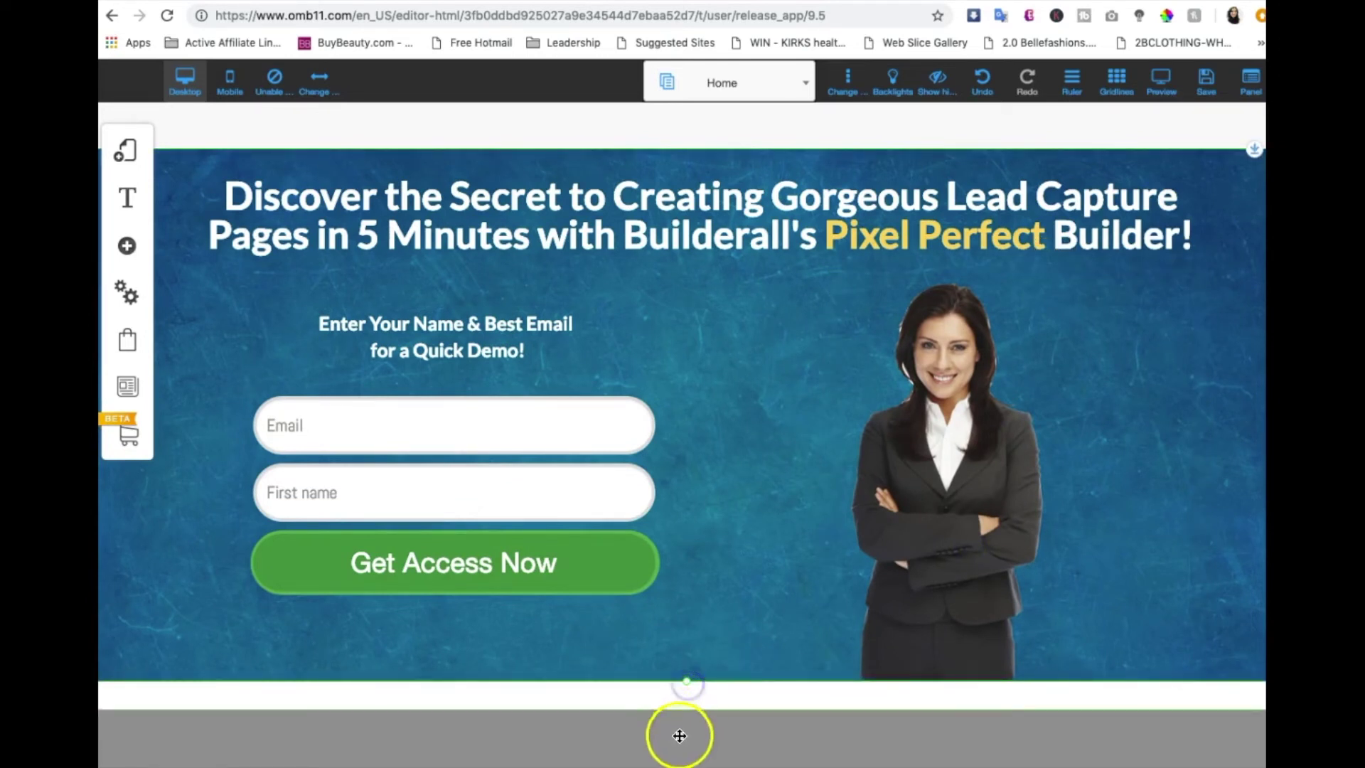
{"action": "left_click", "coordinate": [681, 707]}
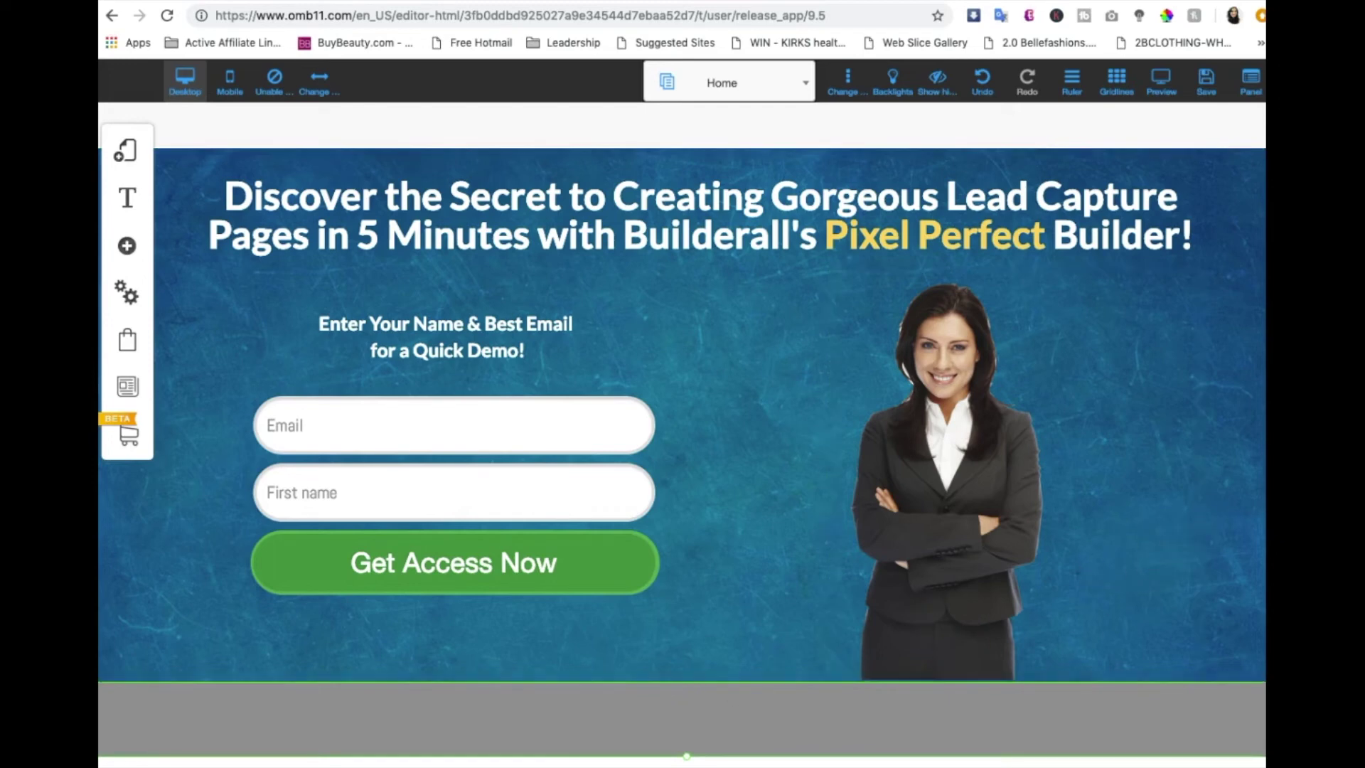
- Save the modified default layout and Home page along with the site style and settings, and dismiss the alert
{"action": "left_click", "coordinate": [1207, 80]}
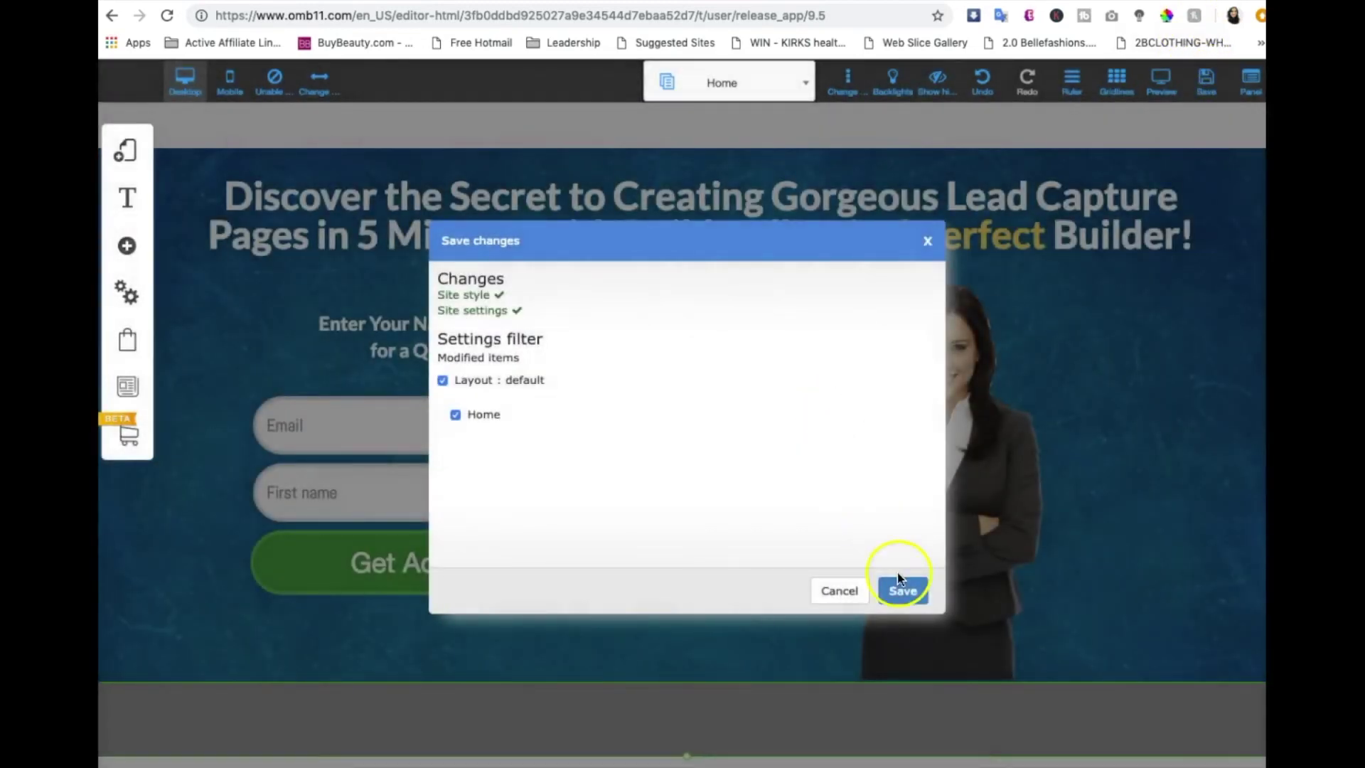
{"action": "left_click", "coordinate": [902, 589]}
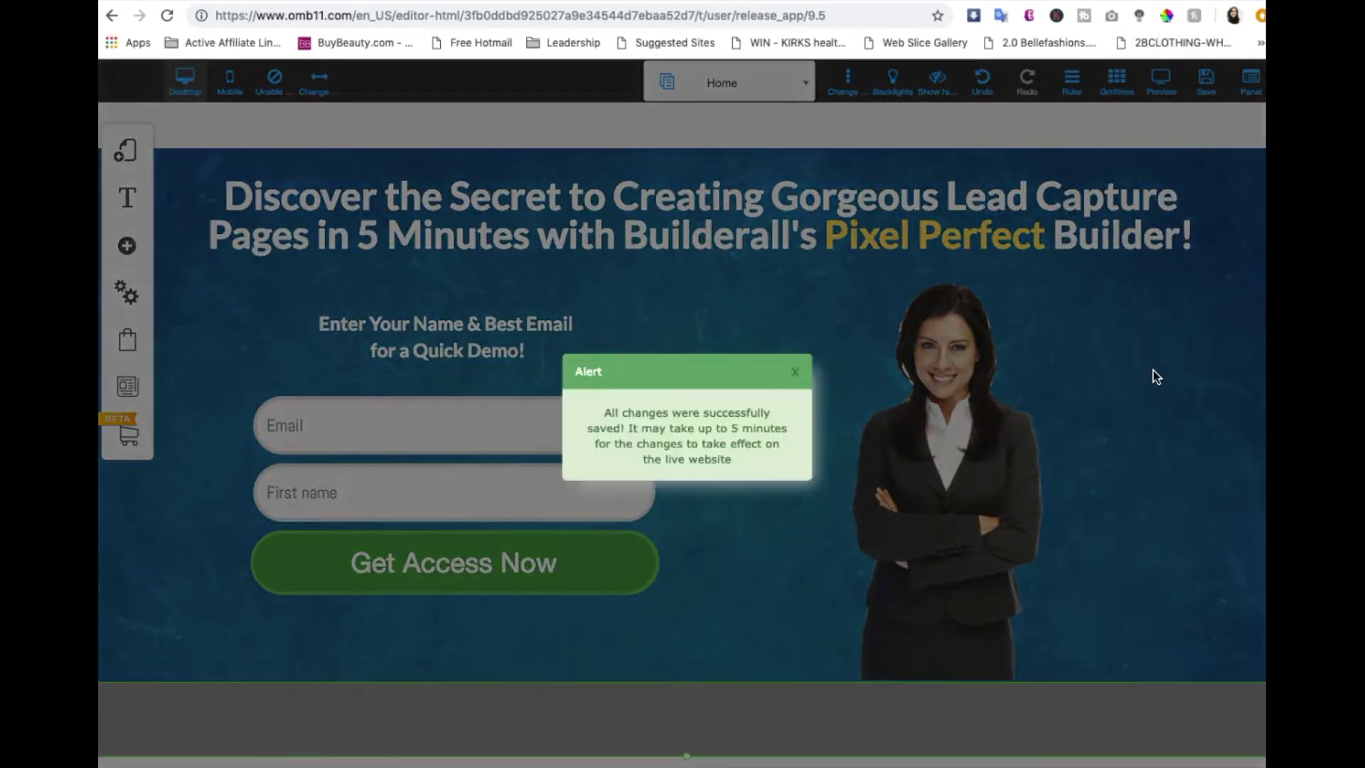
{"action": "left_click", "coordinate": [810, 378]}
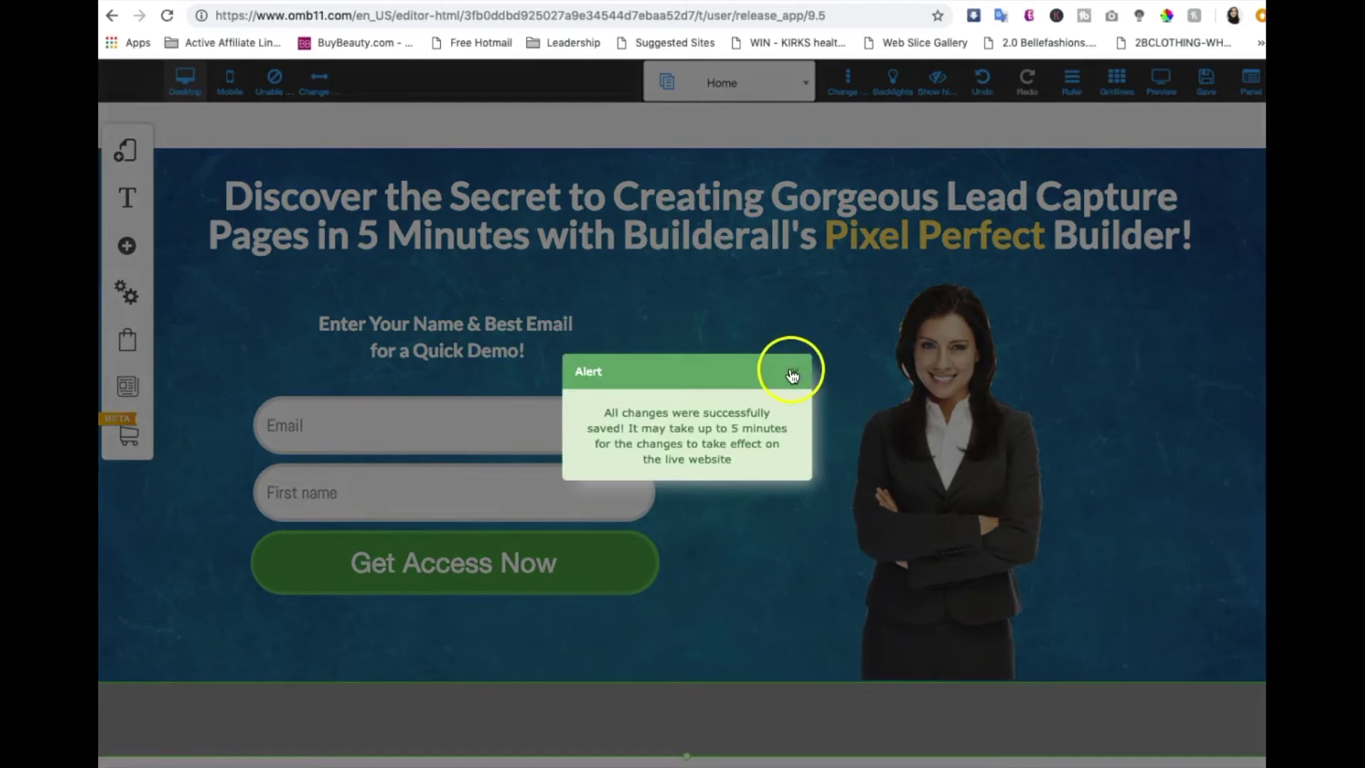
{"action": "left_click", "coordinate": [792, 376]}
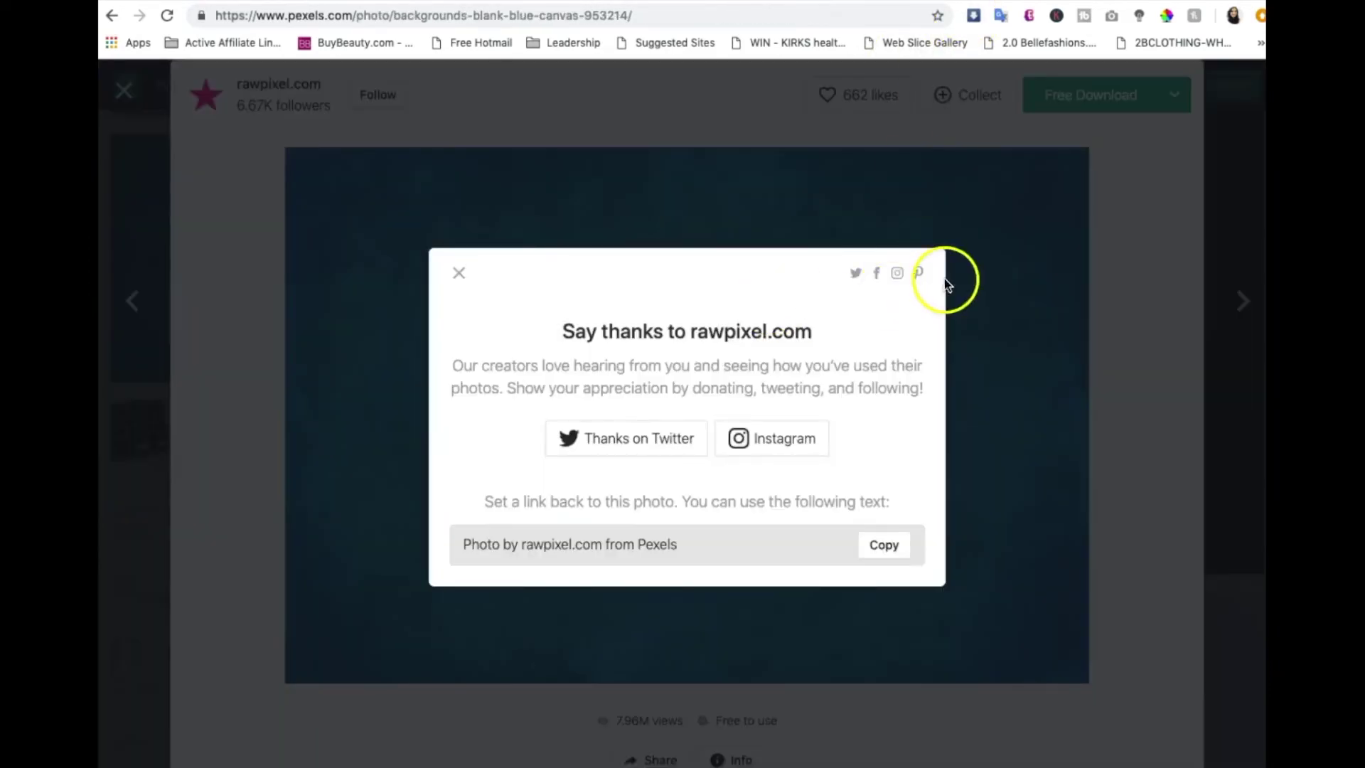
- Switch to the Pexels and kisspng pages to review the sources of the blue background photo and the businesswoman PNG
{"action": "left_click", "coordinate": [1117, 278]}
{"action": "scroll", "coordinate": [754, 342], "scroll_direction": "up", "scroll_amount": 1}
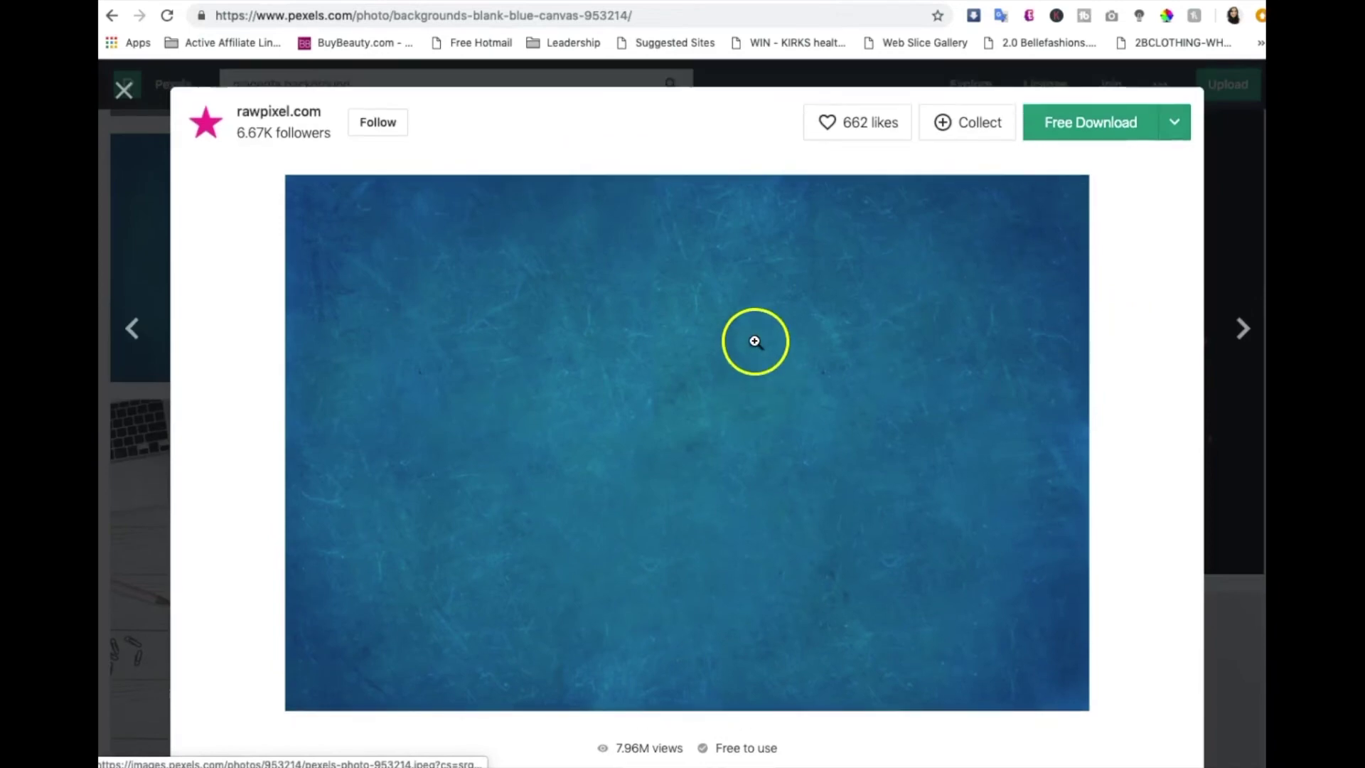
{"action": "left_click", "coordinate": [1180, 123]}
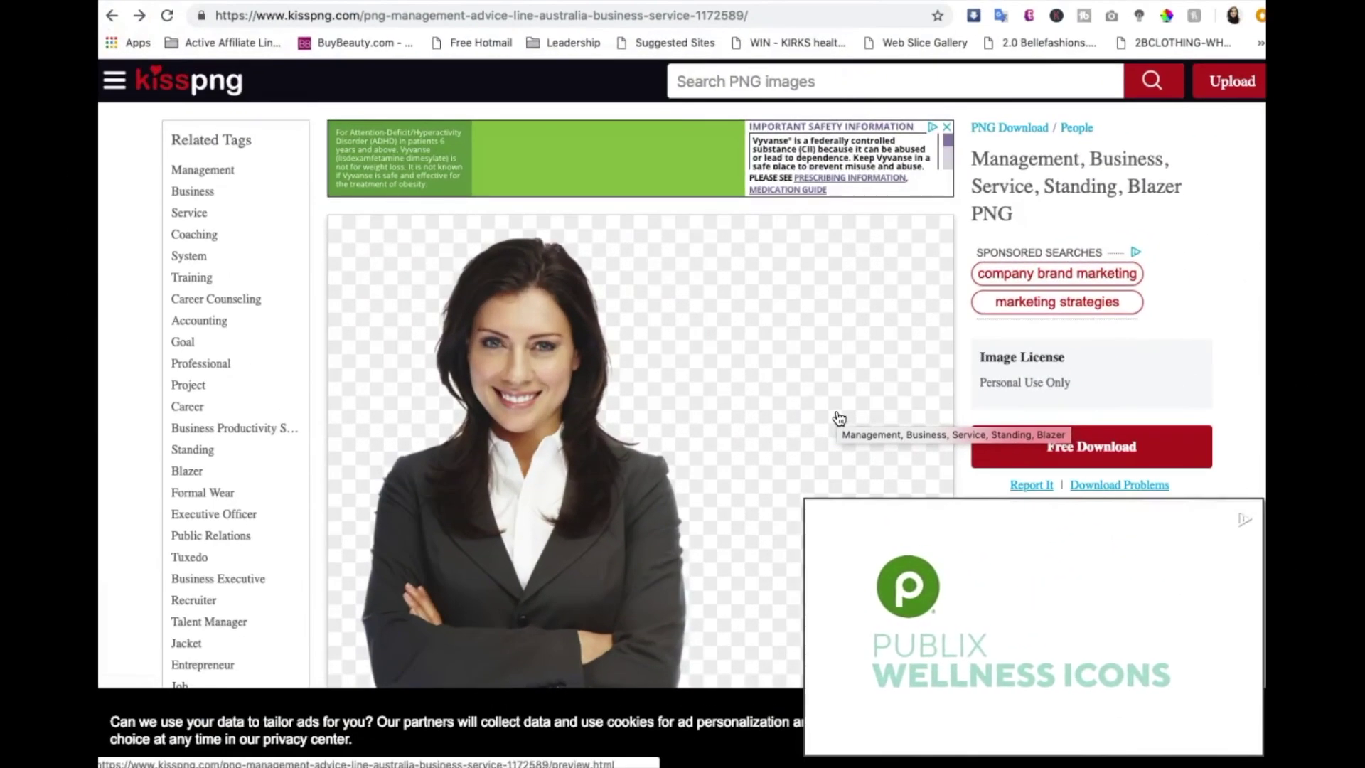
{"action": "scroll", "coordinate": [840, 419], "scroll_direction": "down", "scroll_amount": 3}
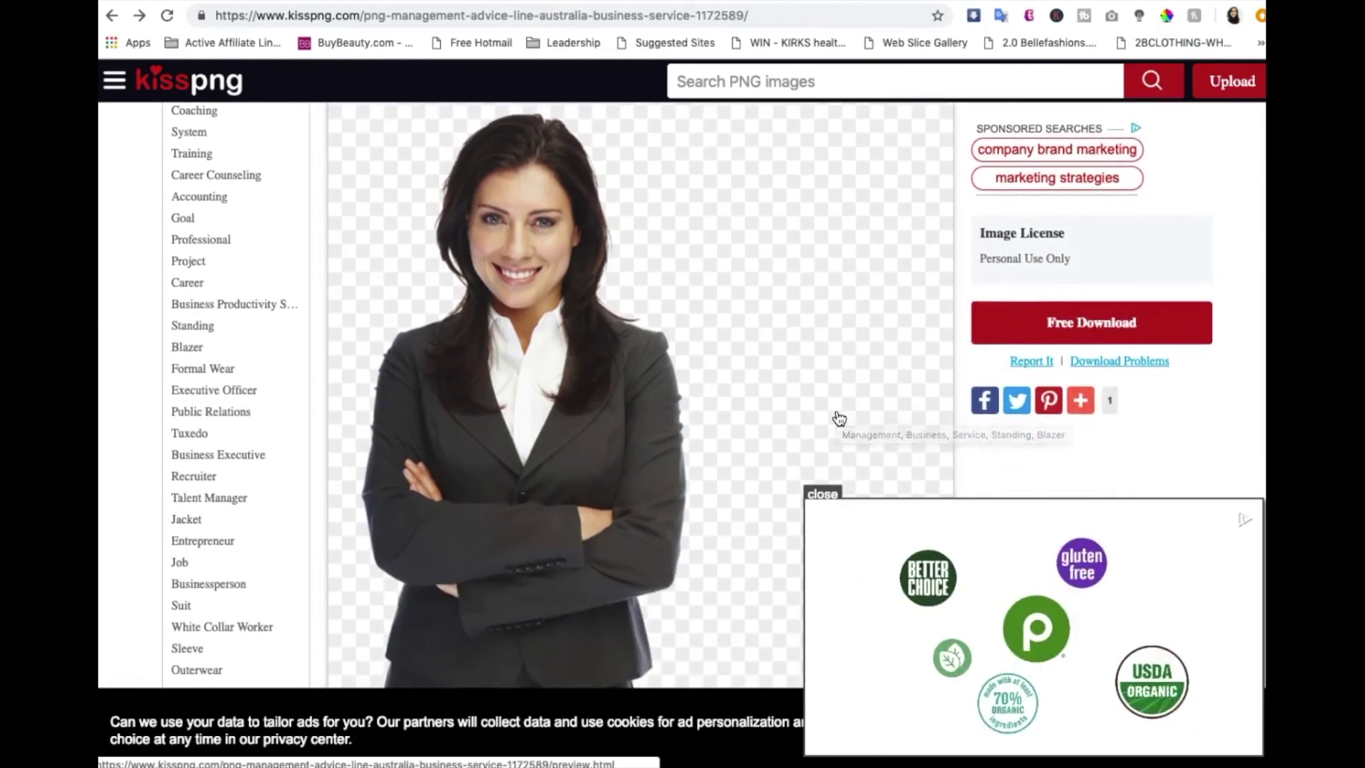
{"action": "scroll", "coordinate": [840, 419], "scroll_direction": "up", "scroll_amount": 3}
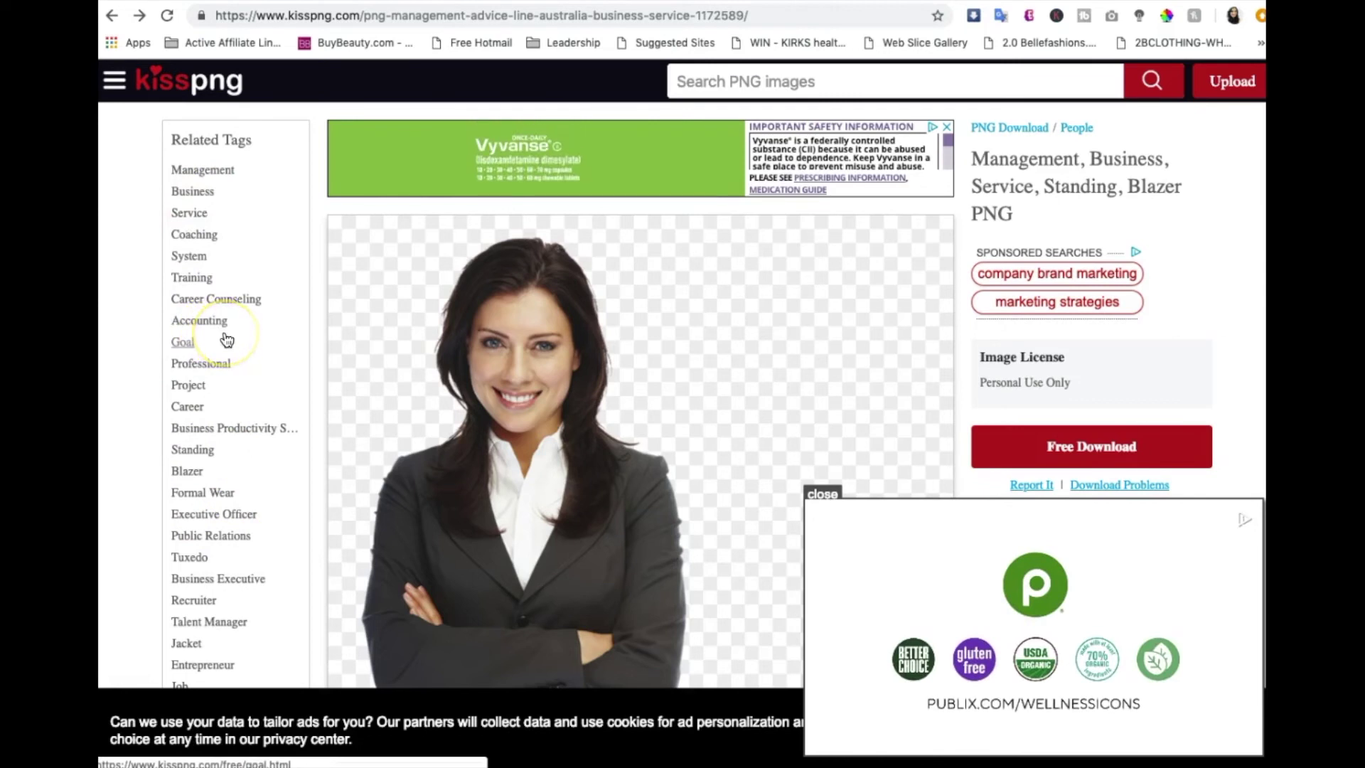
{"action": "left_click", "coordinate": [811, 494]}
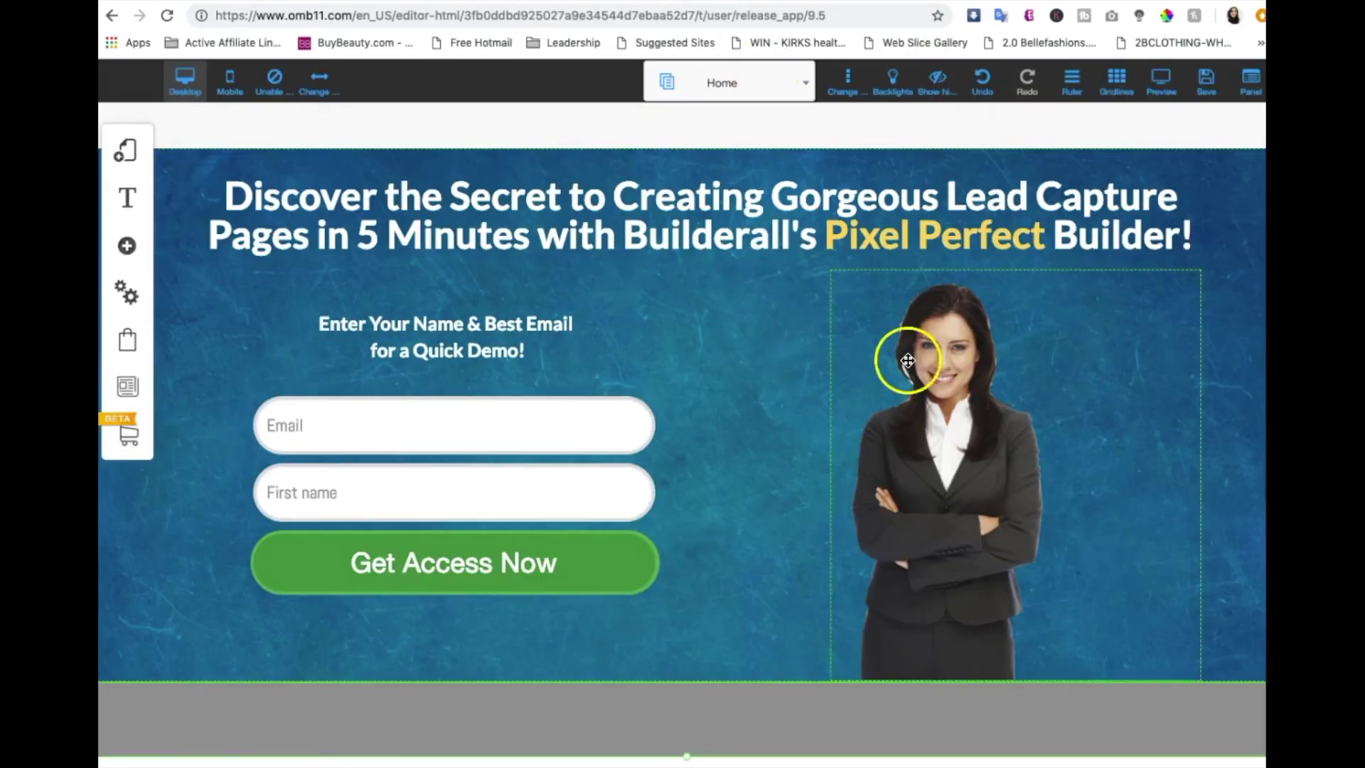
- Shorten the empty header area in the desktop layout so the banner and its contents sit closer to the page top
{"action": "left_click", "coordinate": [740, 134]}
{"action": "left_click_drag", "start_coordinate": [689, 149], "coordinate": [689, 113]}
{"action": "left_click", "coordinate": [1113, 391]}
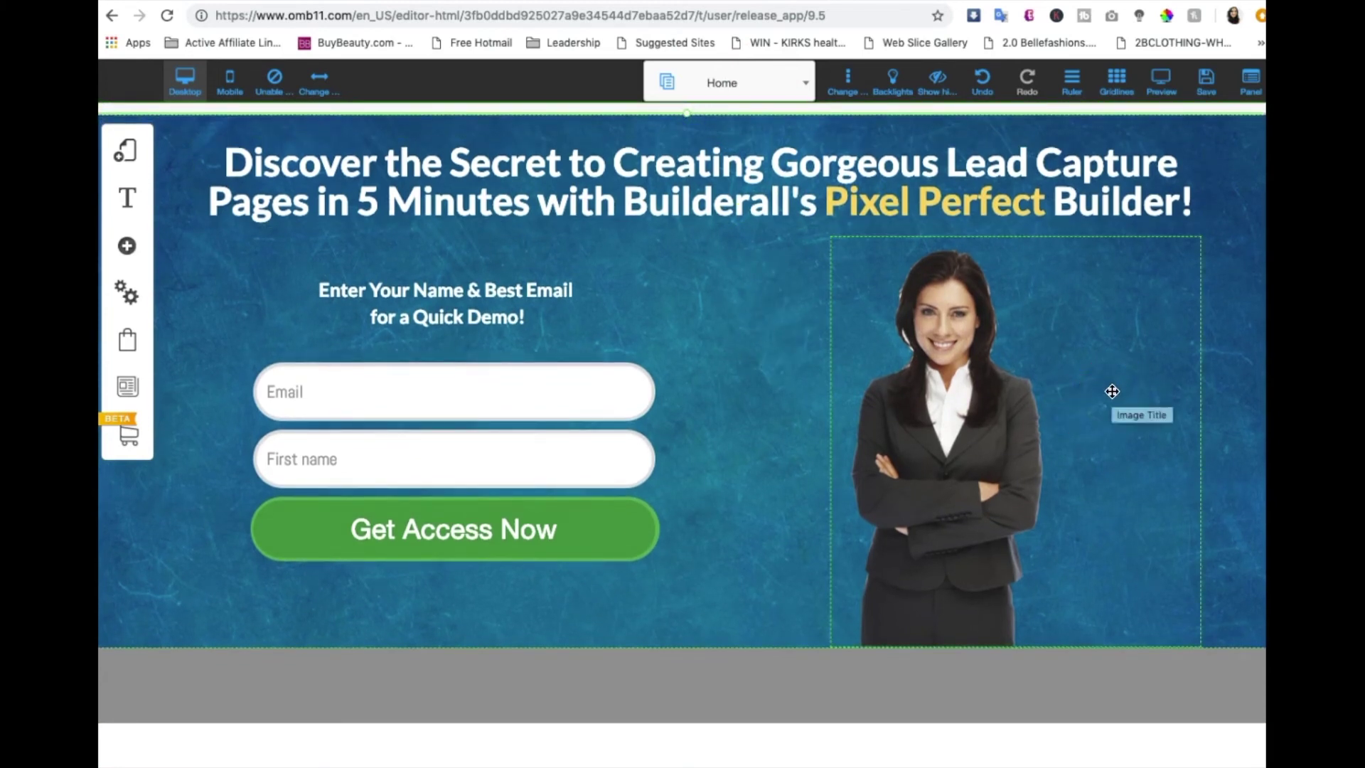